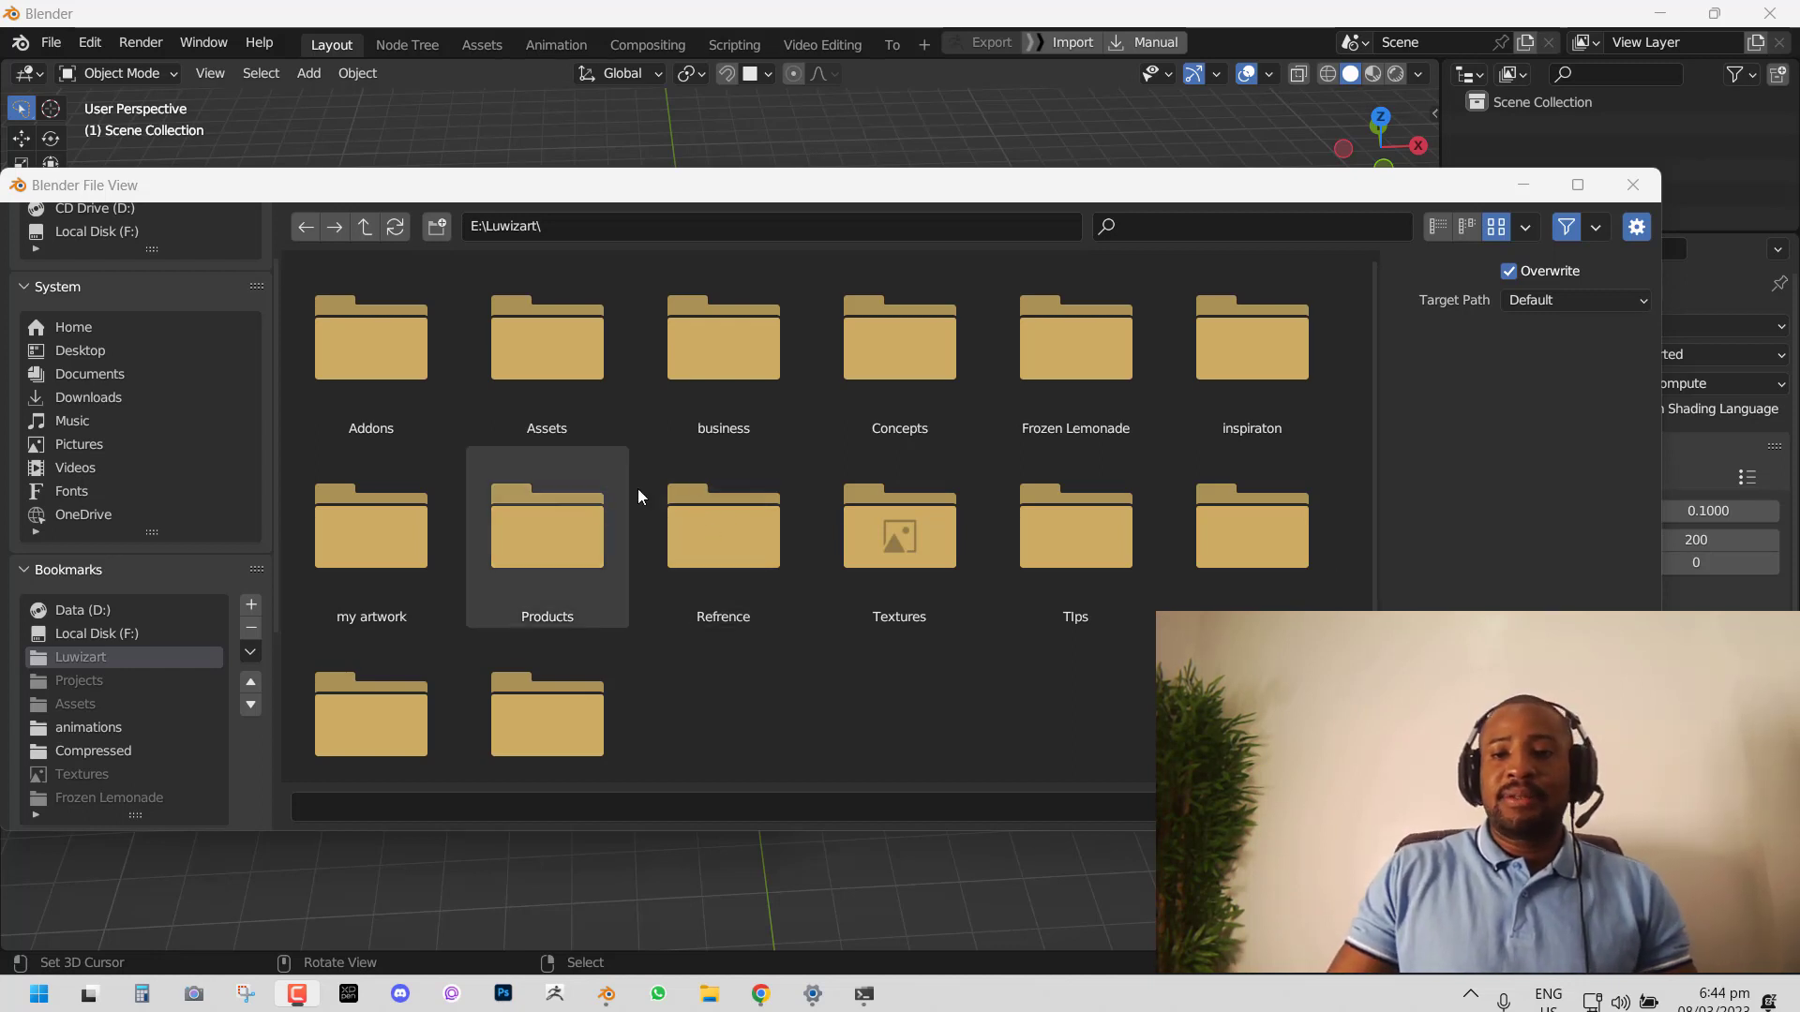
Step: Install the add-on file Hair-Brick-s-addon Vr1.zip from the Products\Hair Bricks folder
double_click(527, 589)
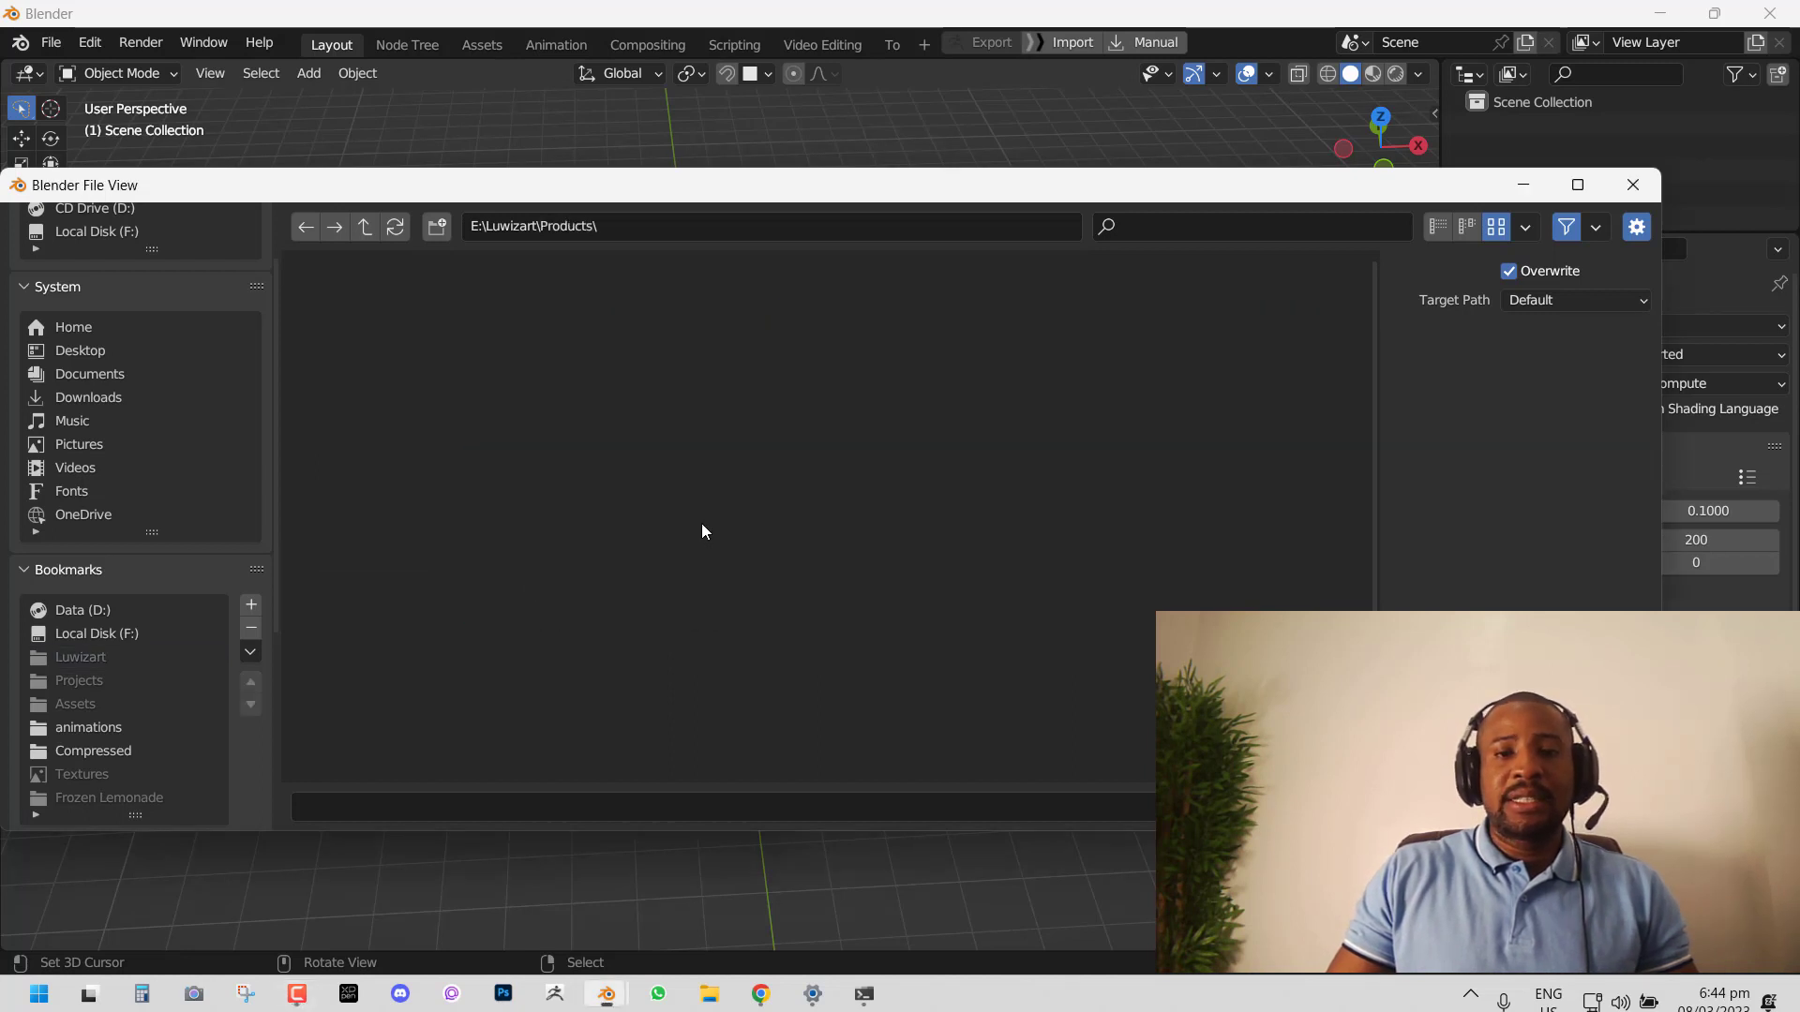
double_click(363, 396)
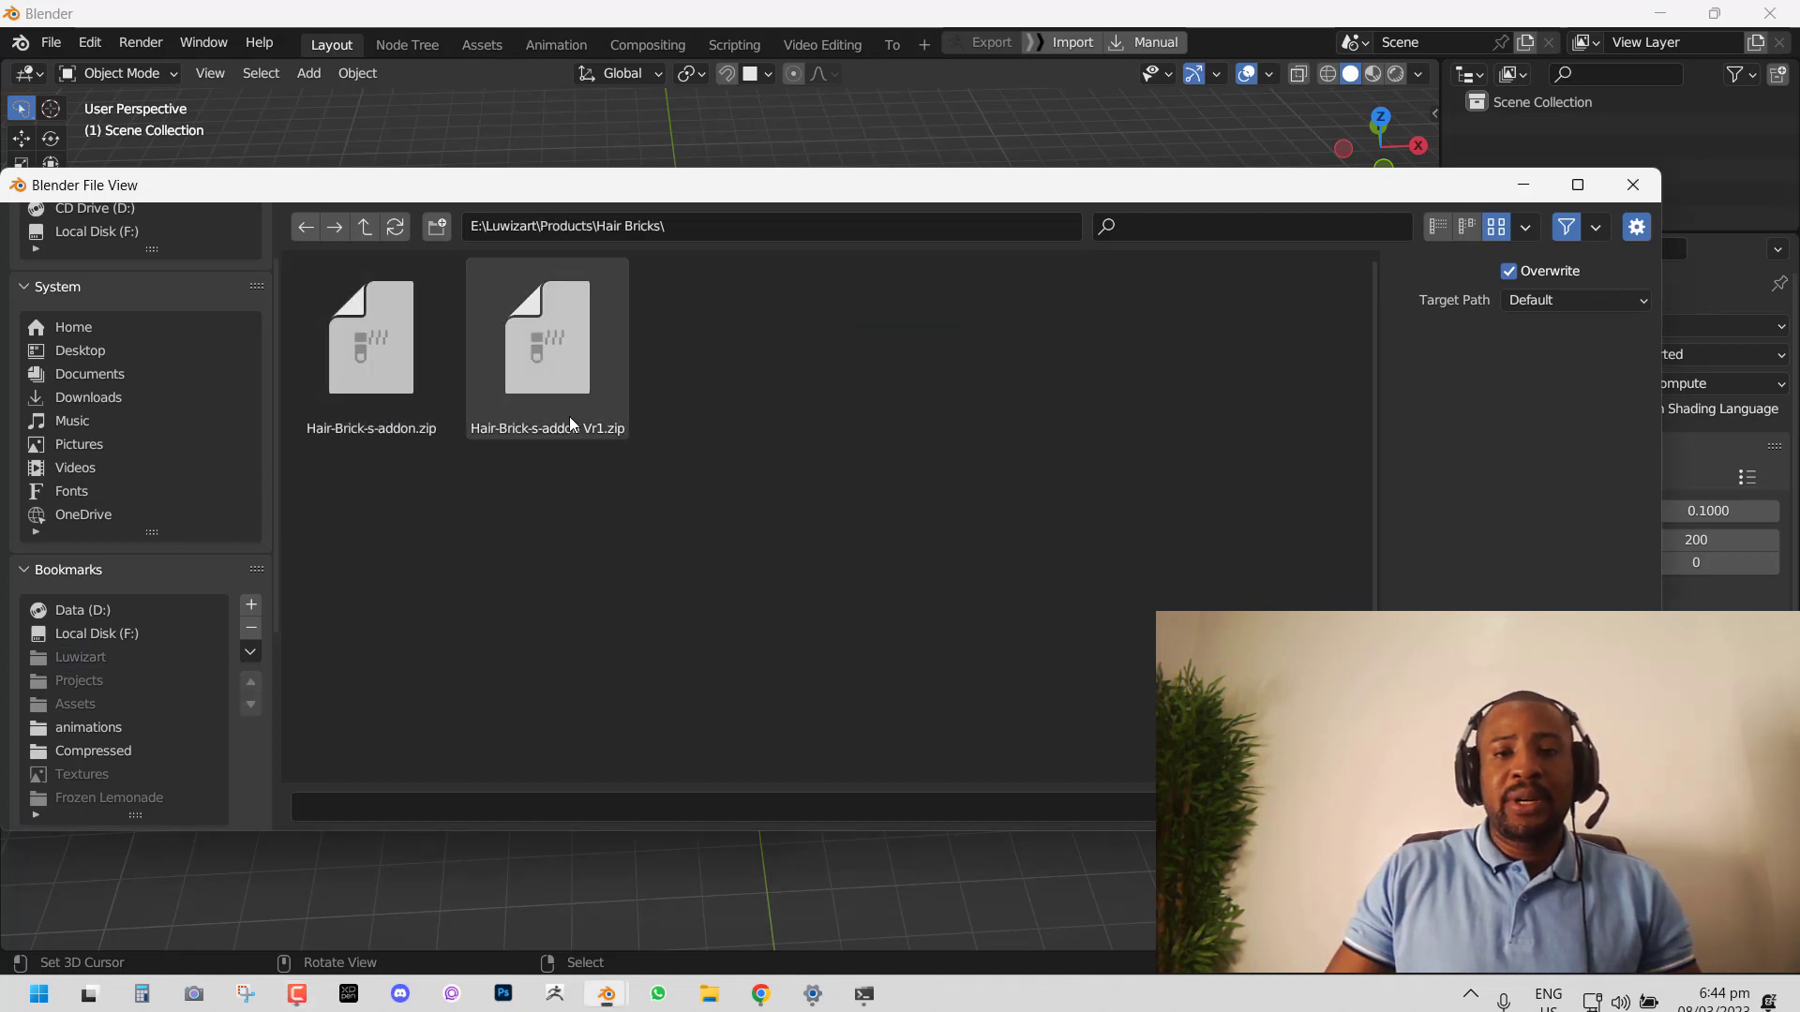
double_click(574, 385)
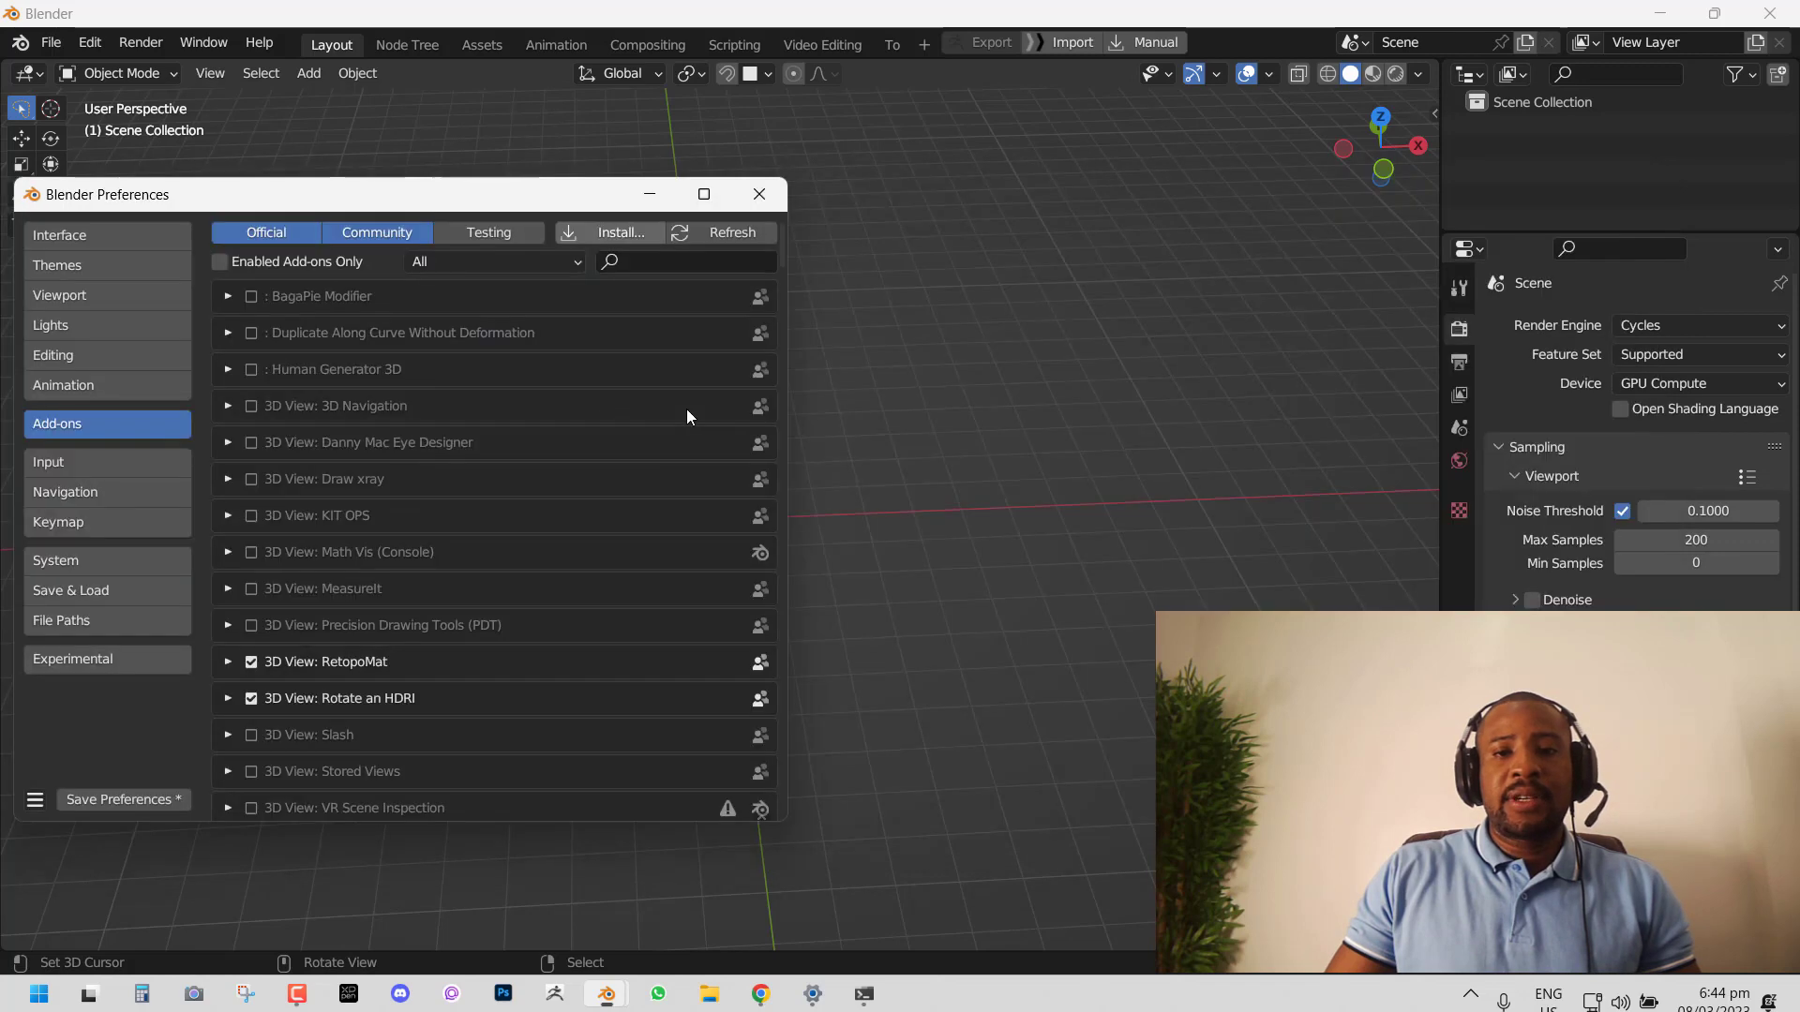
Step: Filter the add-ons by "hair", enable Hair Brick's Addon and save the preferences
drag(339, 201, 663, 177)
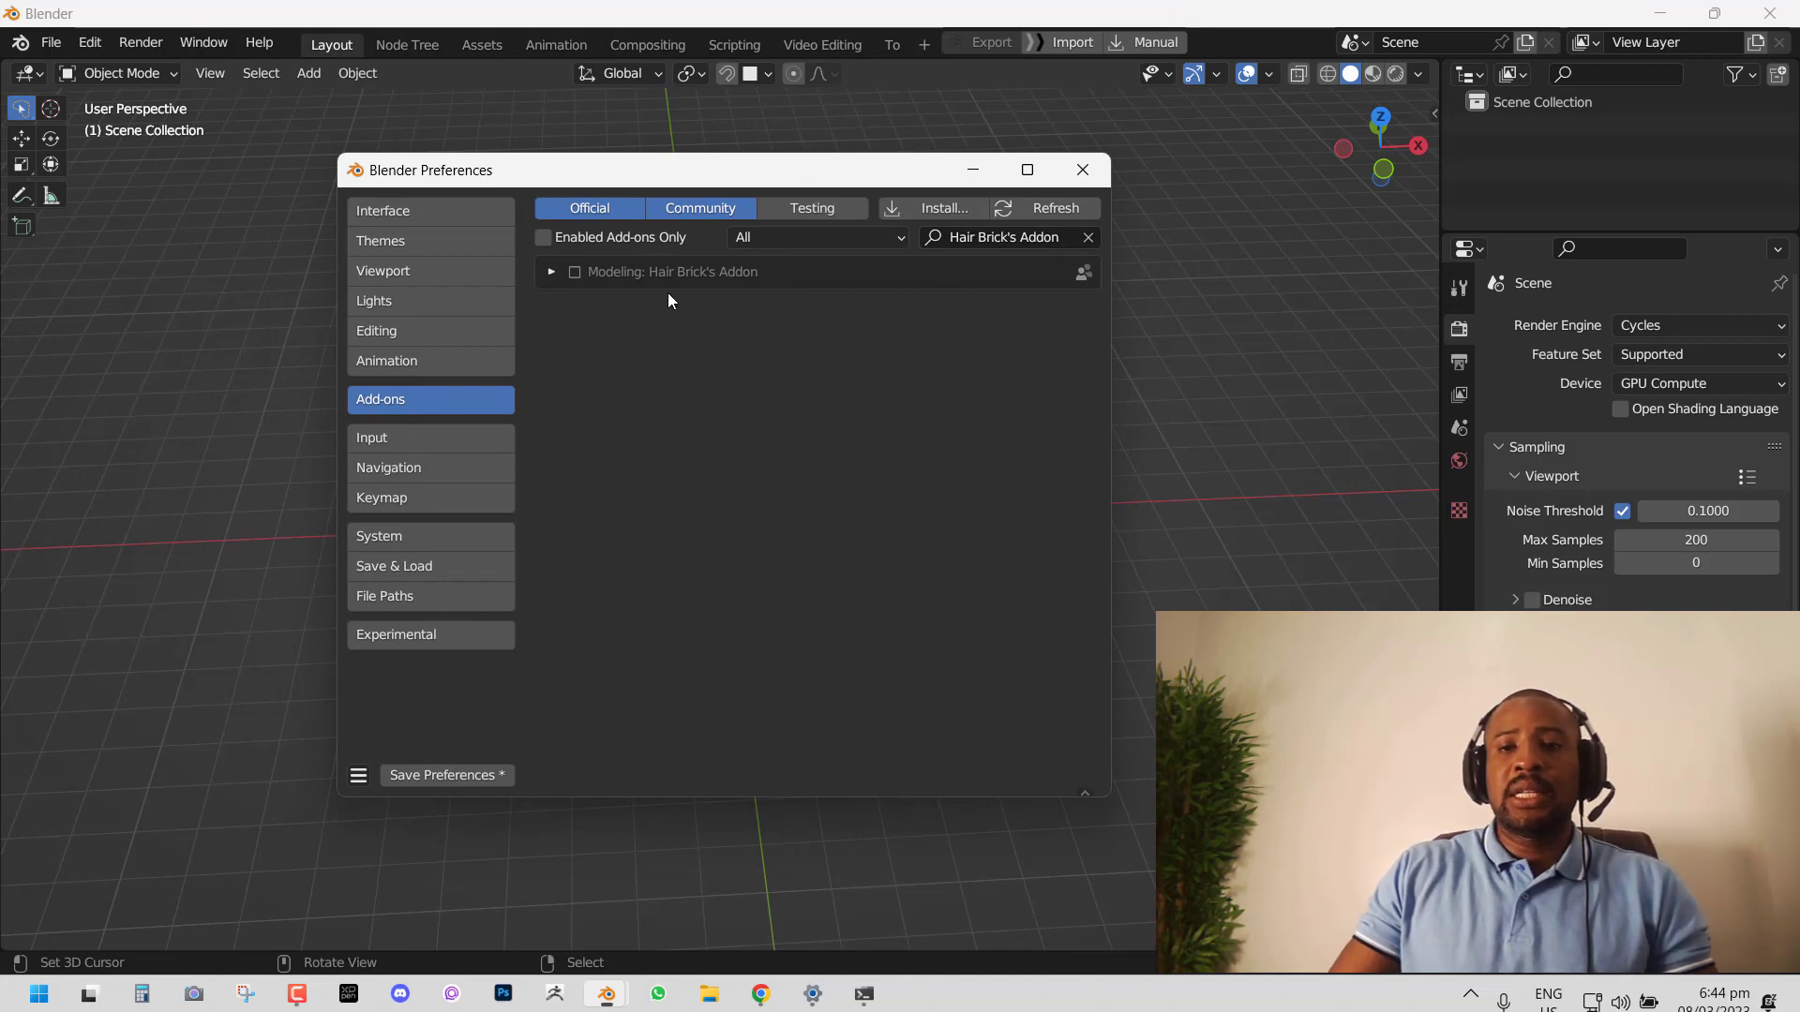
click(1018, 238)
text(hair)
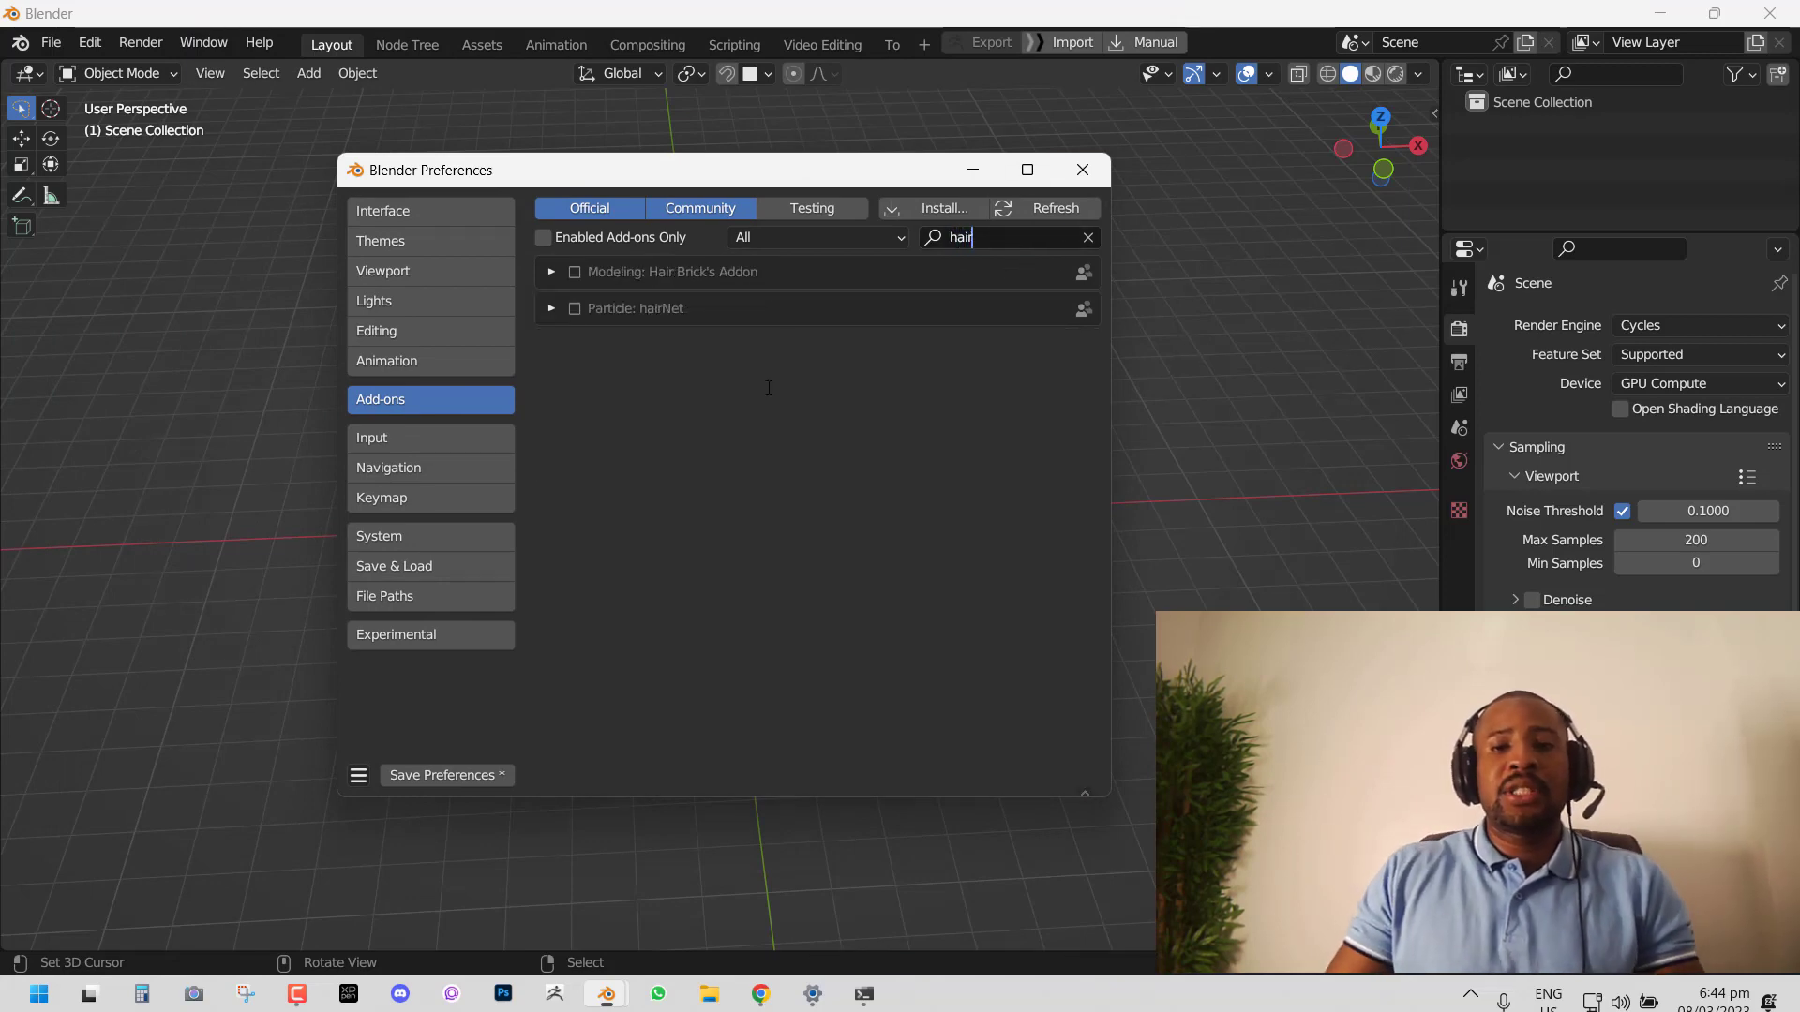
key(Return)
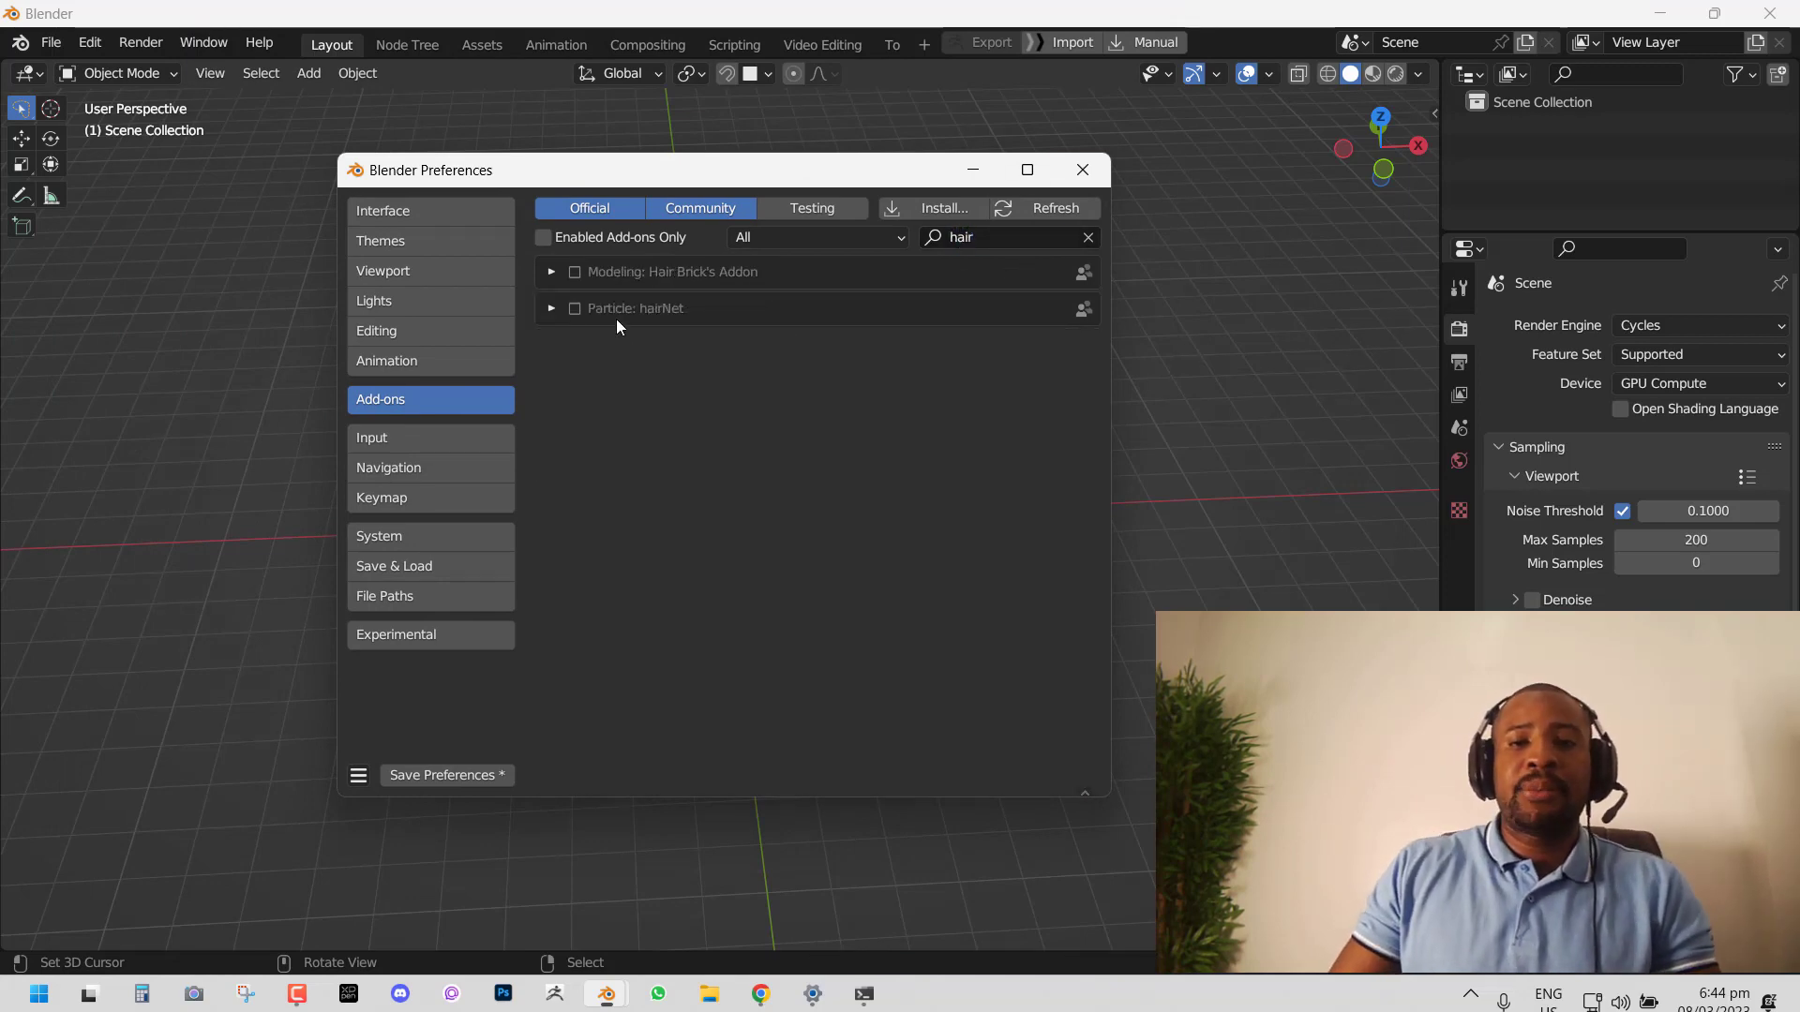
click(574, 272)
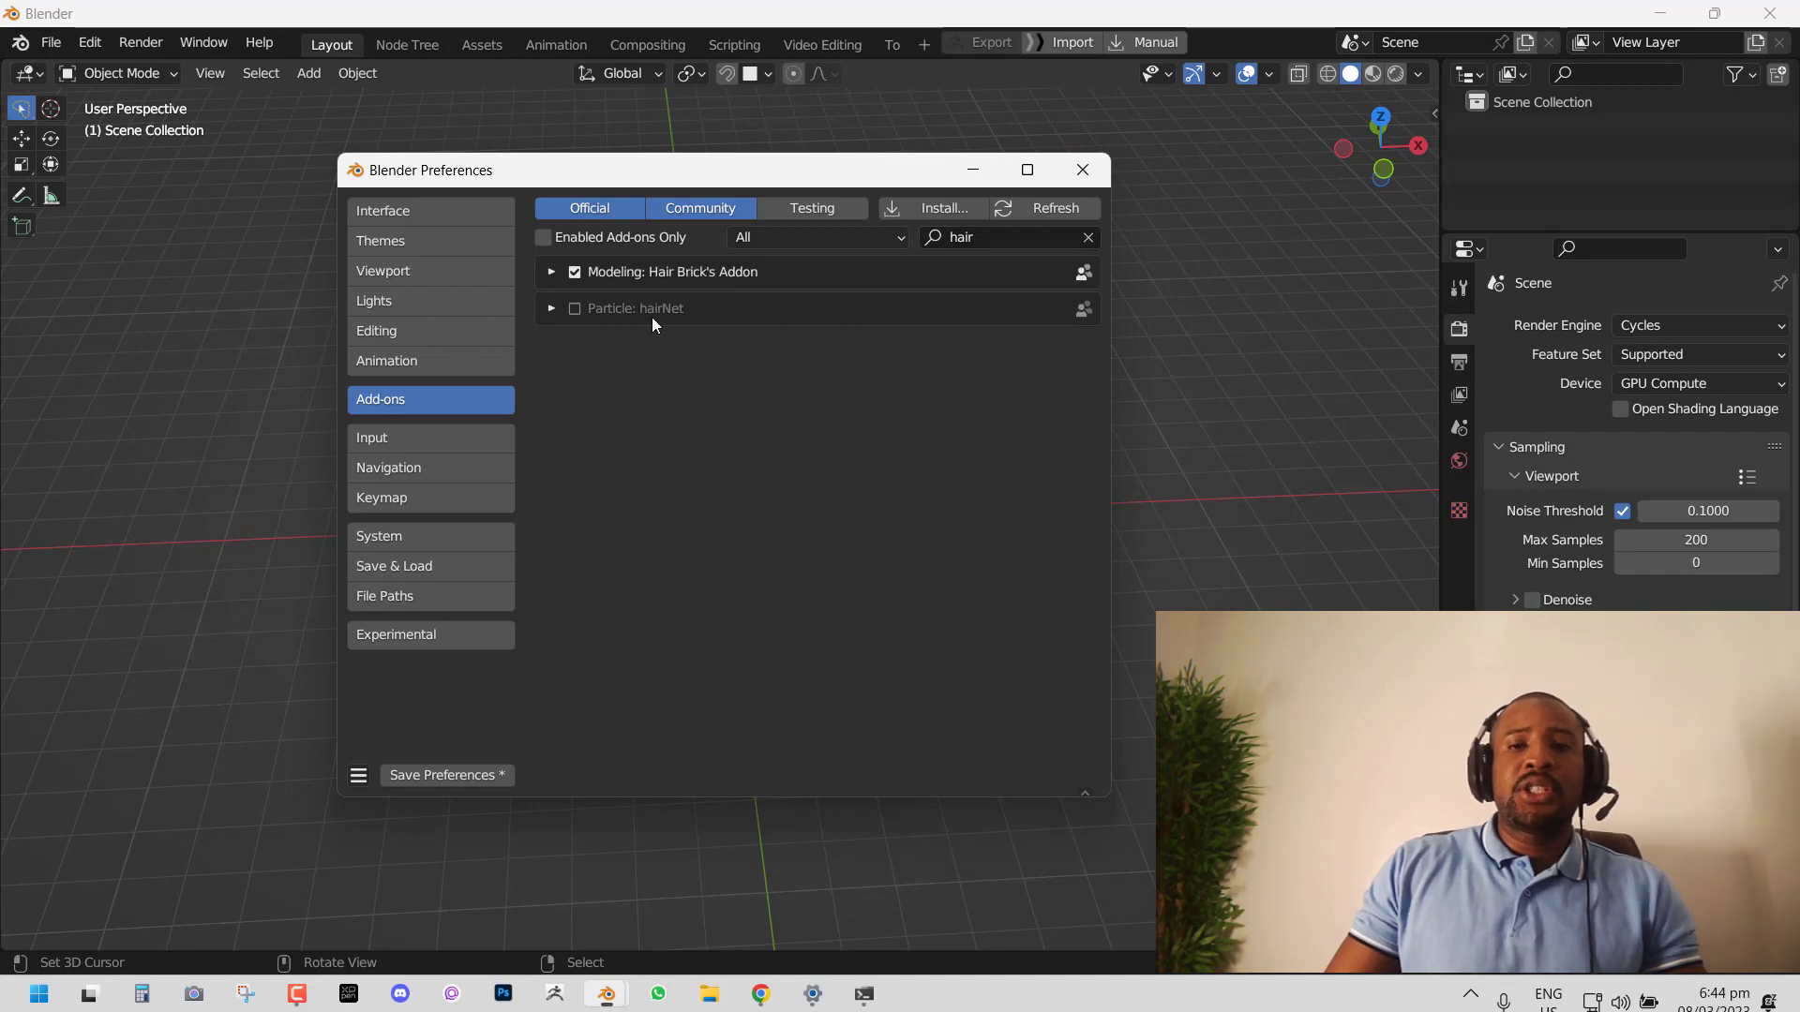
click(459, 774)
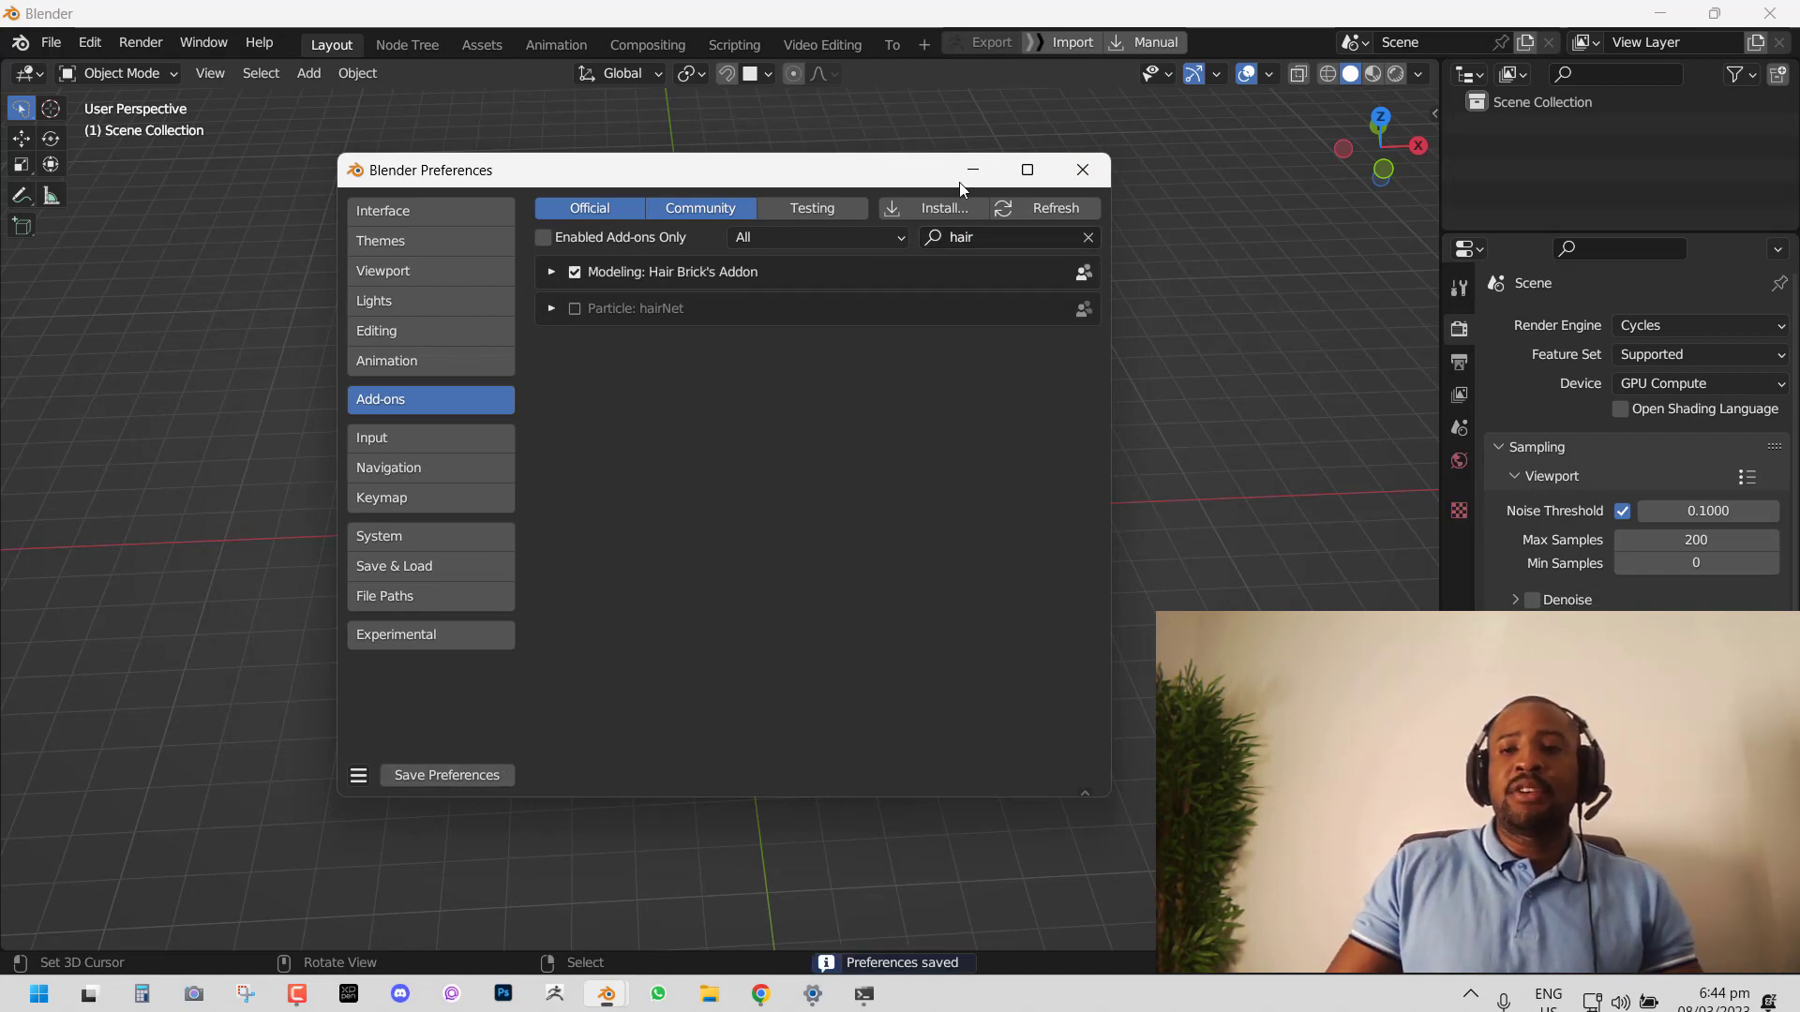
click(1085, 169)
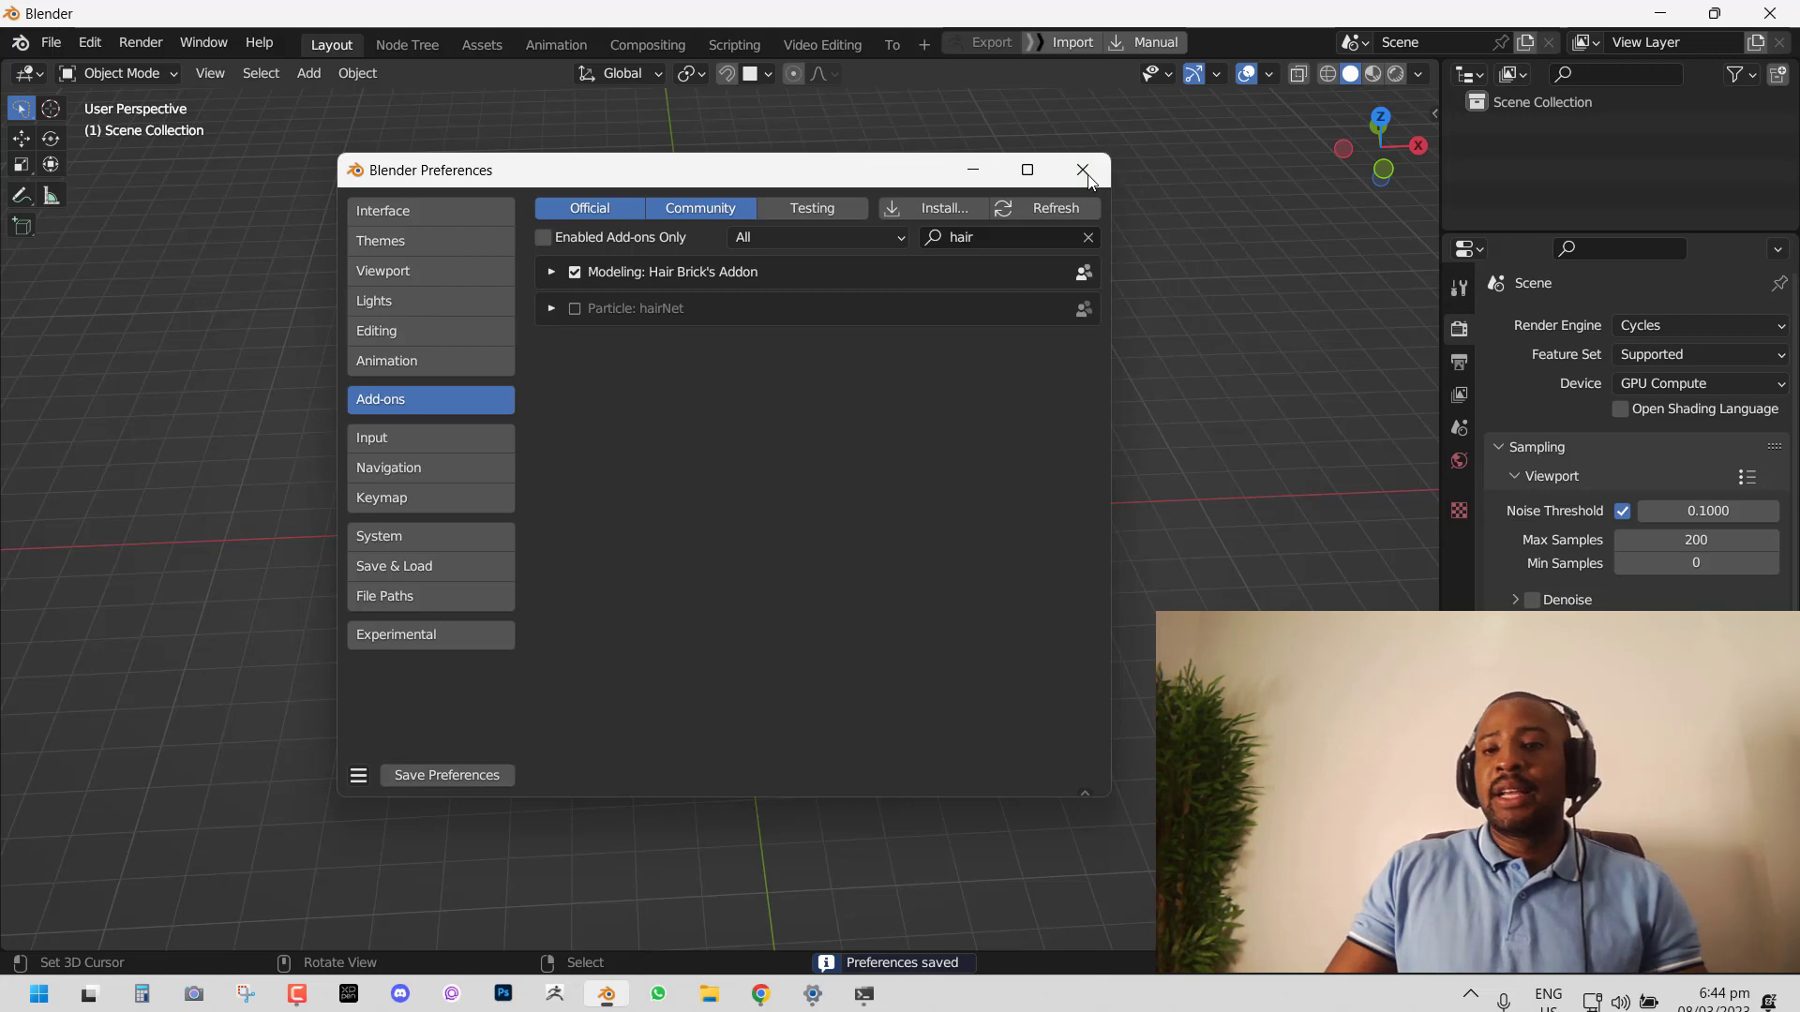
Step: Show the Hair Brick's add-on tools in the 3D viewport's sidebar
key(n)
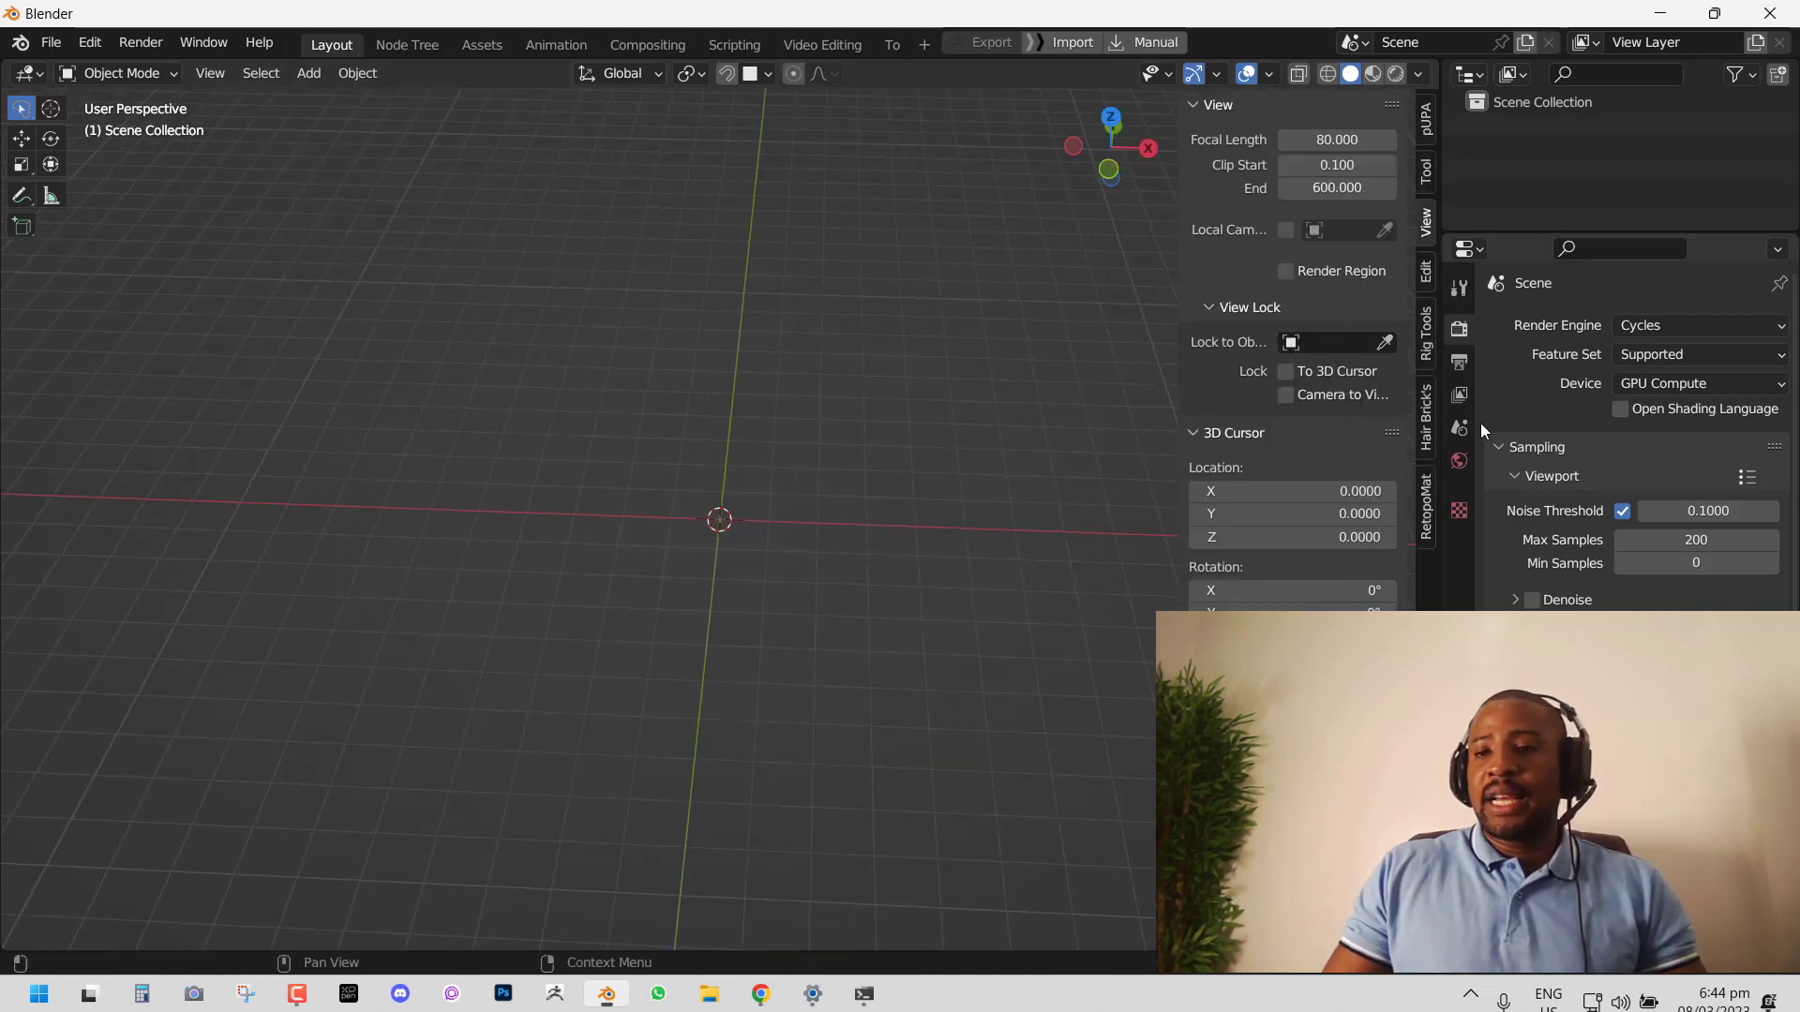
click(1426, 436)
middle_drag(678, 470, 712, 487)
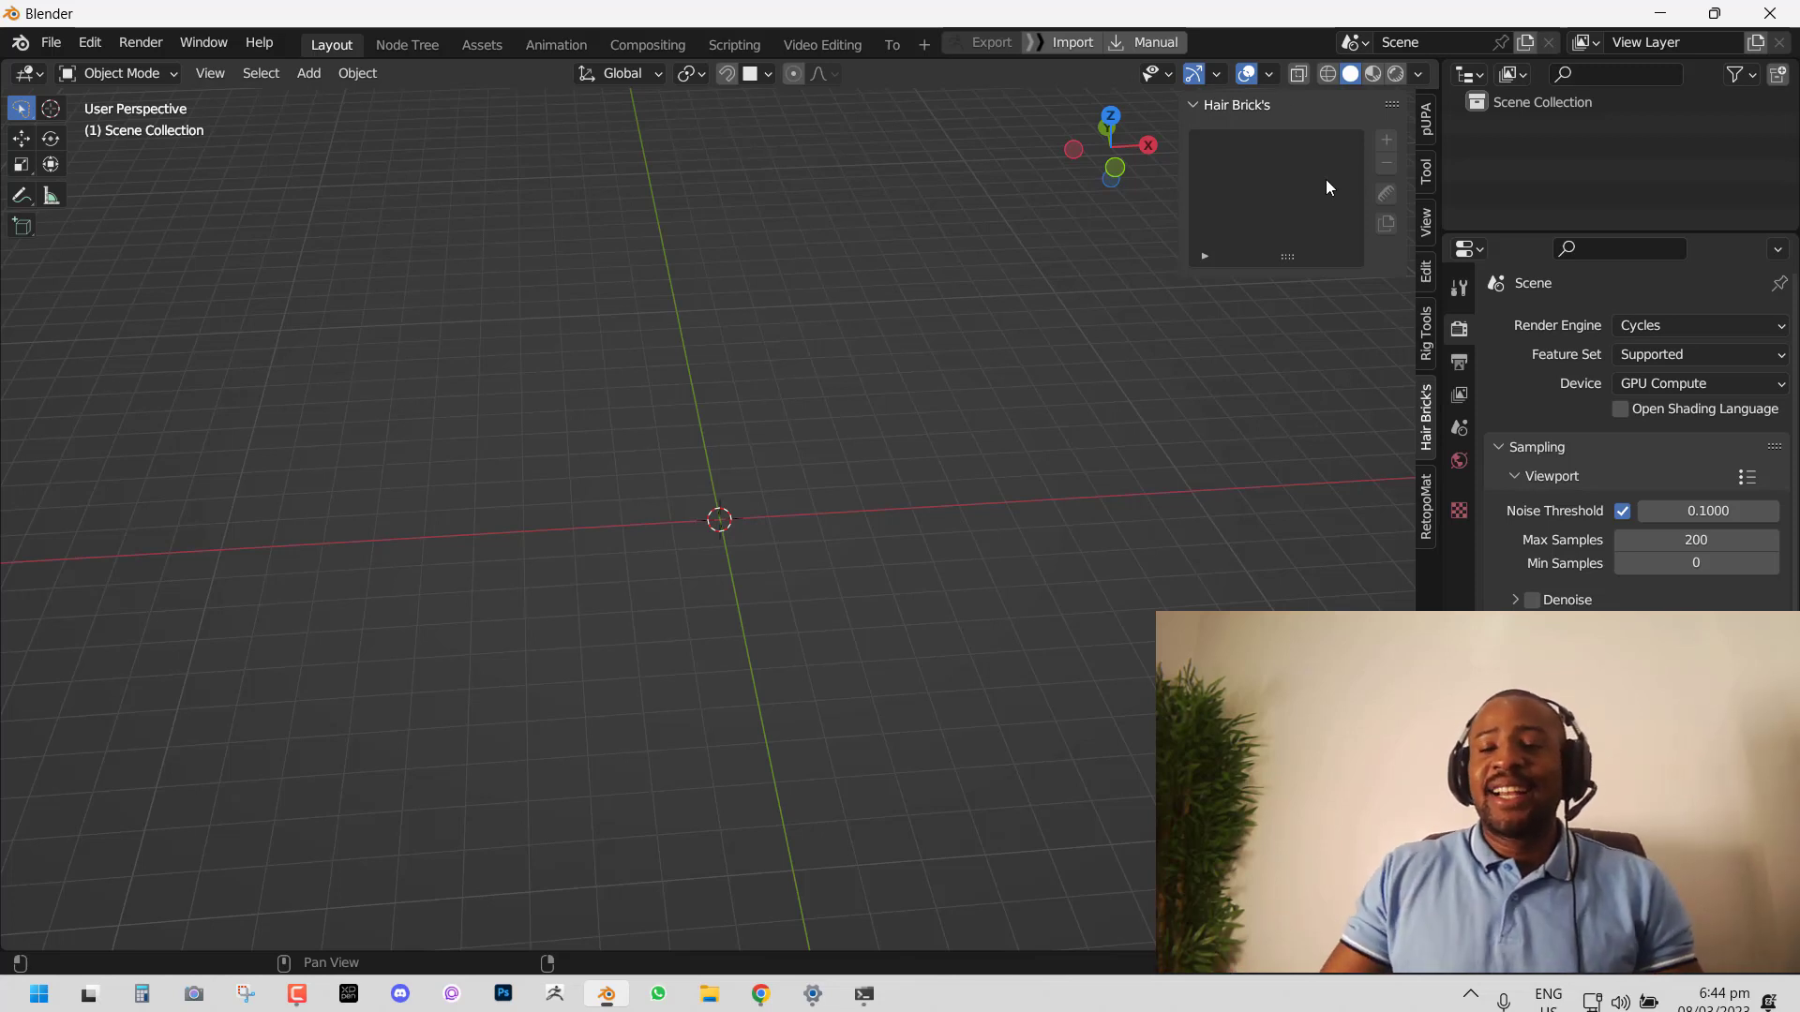
Step: Add a monkey mesh and give it smooth shading with a Subdivision modifier at viewport level 1
middle_drag(429, 522, 626, 475)
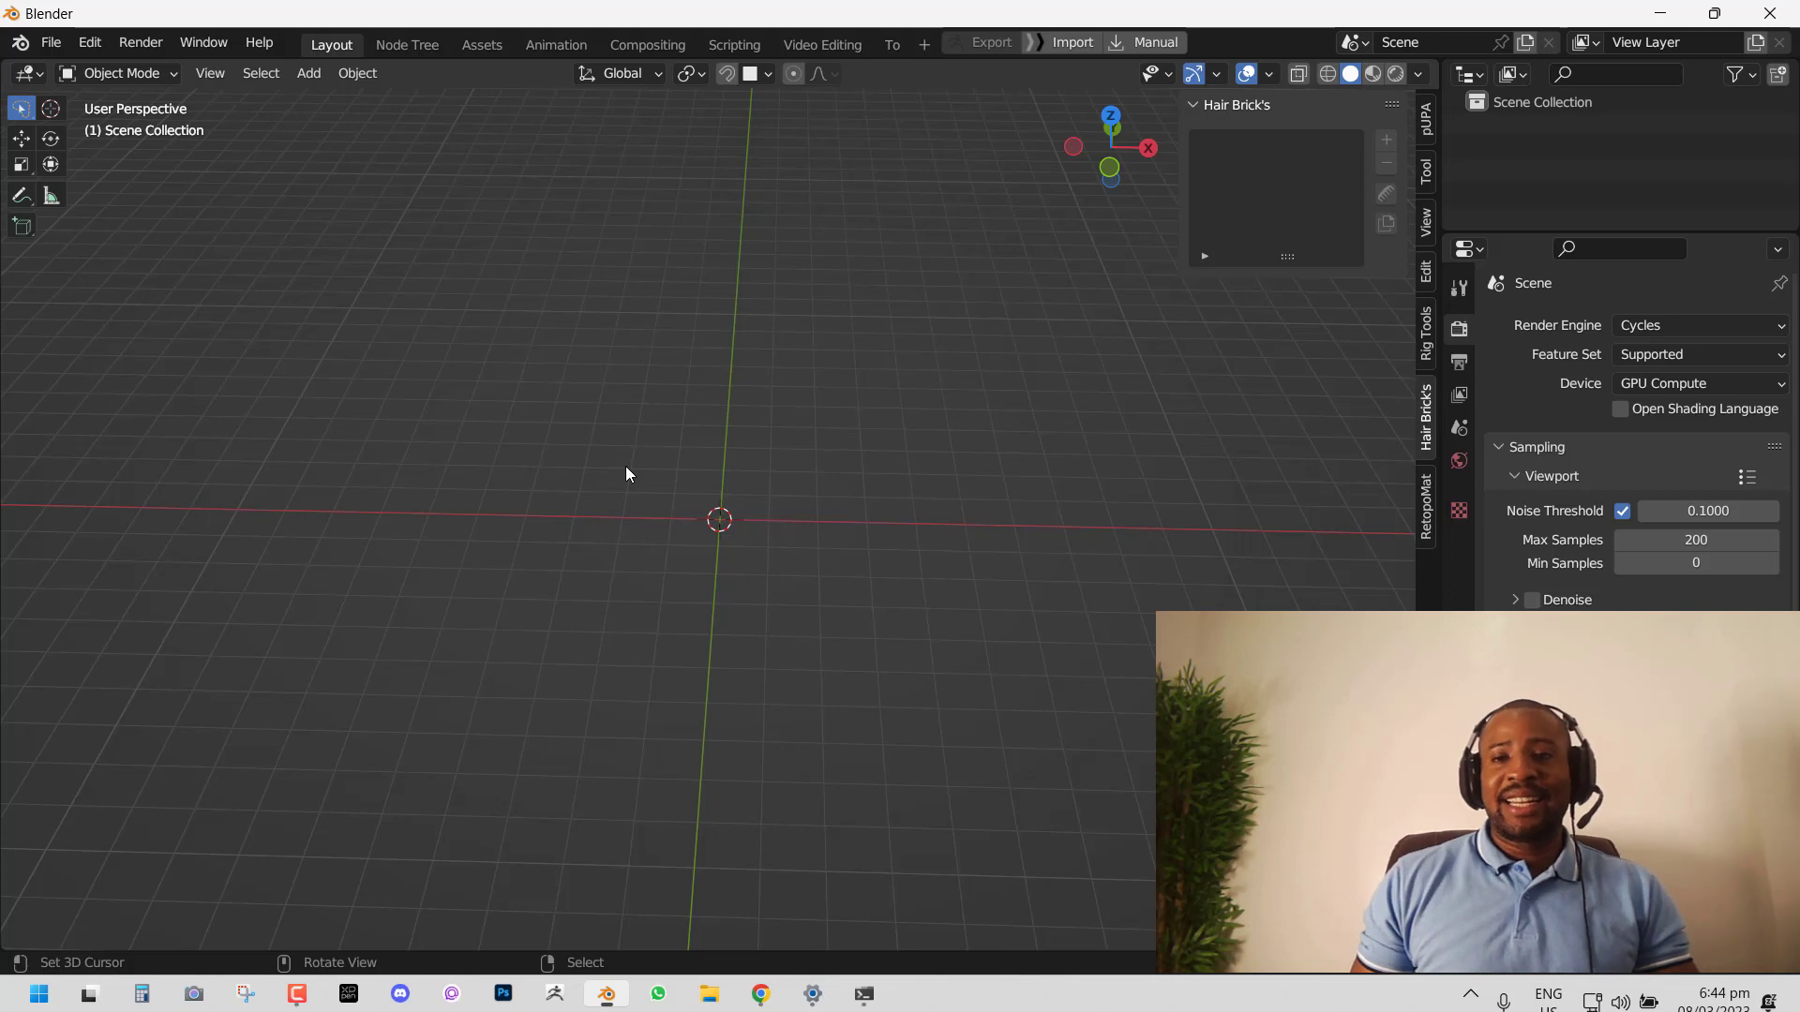
mouse_move(628, 474)
middle_down()
mouse_move(774, 432)
mouse_move(855, 208)
middle_up()
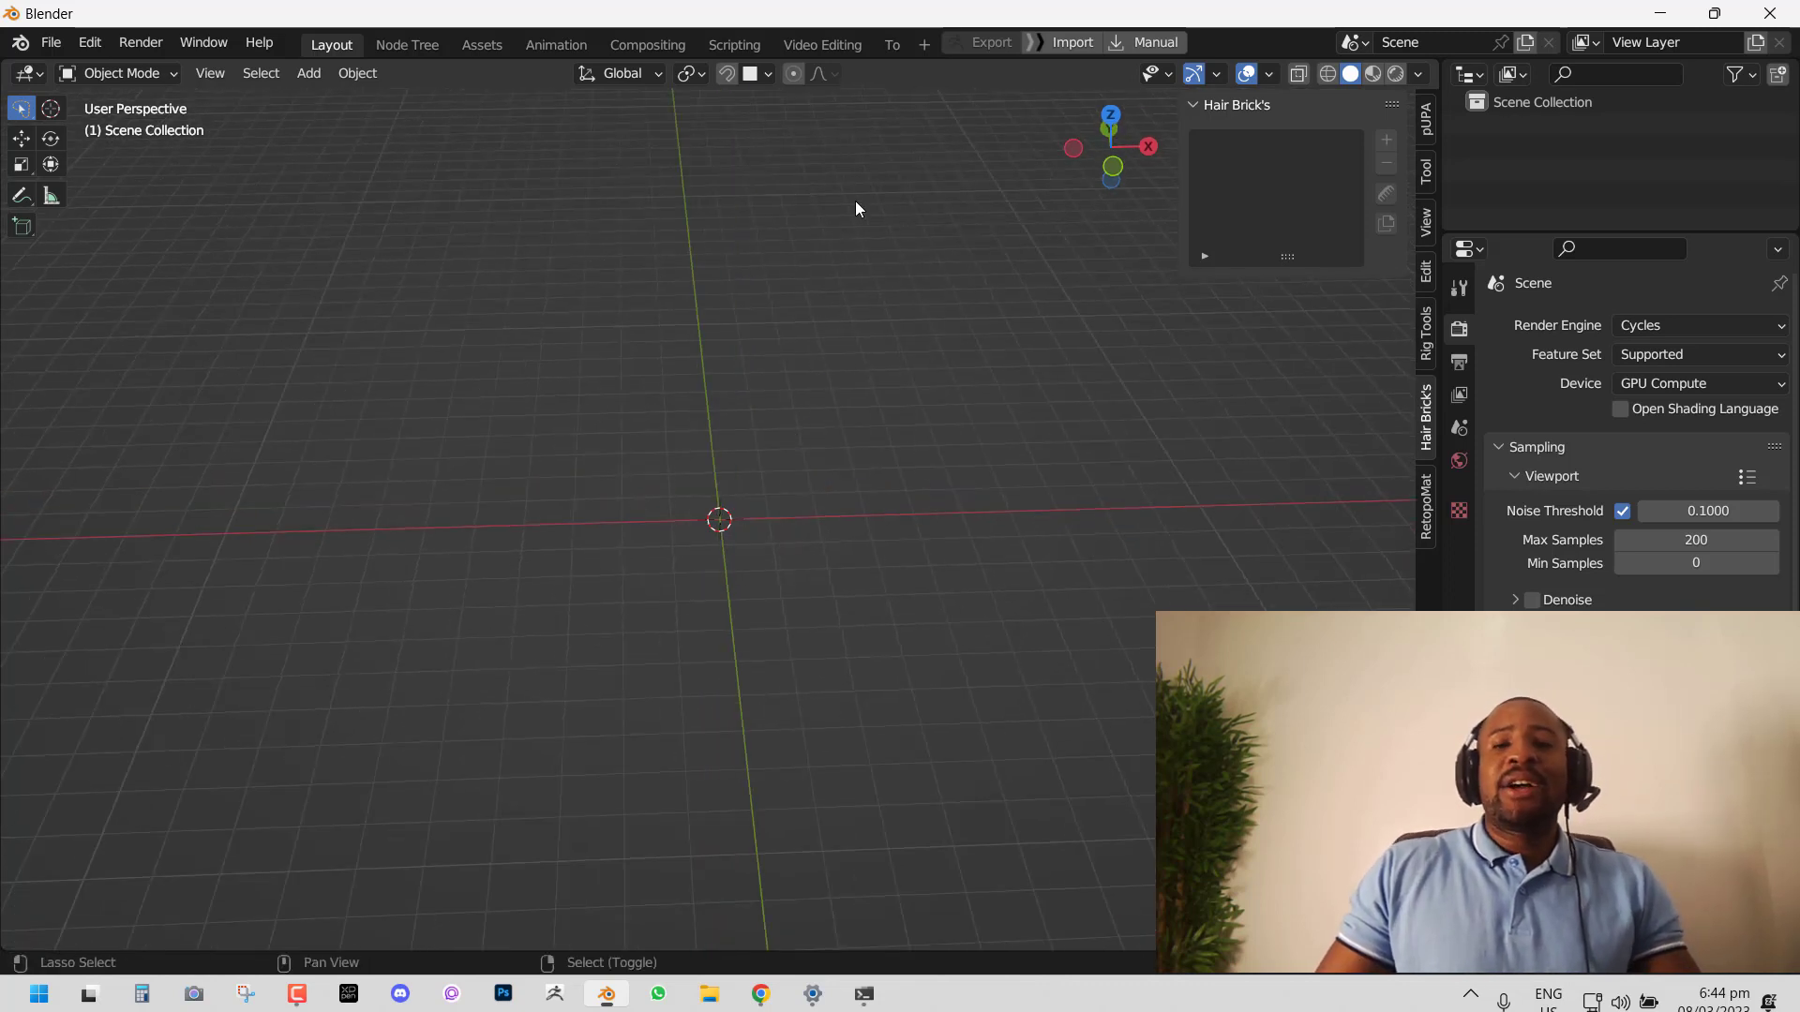
key(shift+a)
mouse_move(853, 199)
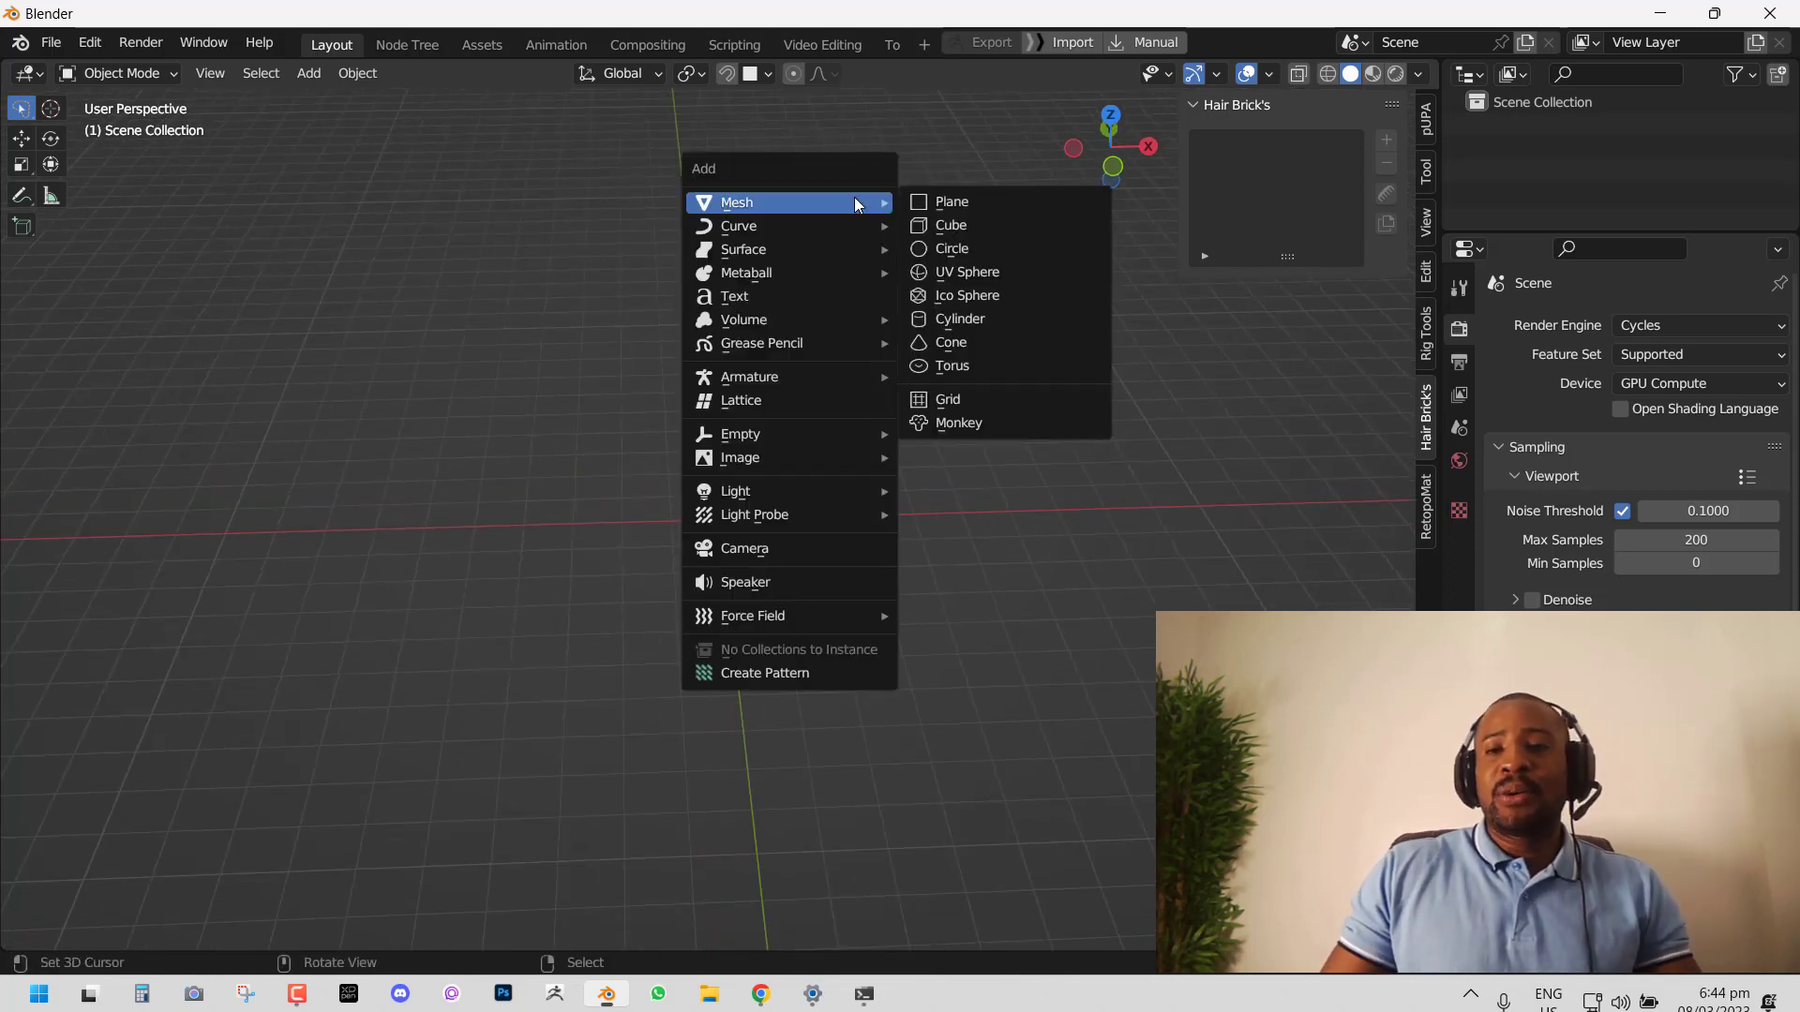
click(930, 430)
middle_drag(840, 435, 650, 350)
right_click(780, 256)
click(780, 256)
click(1457, 536)
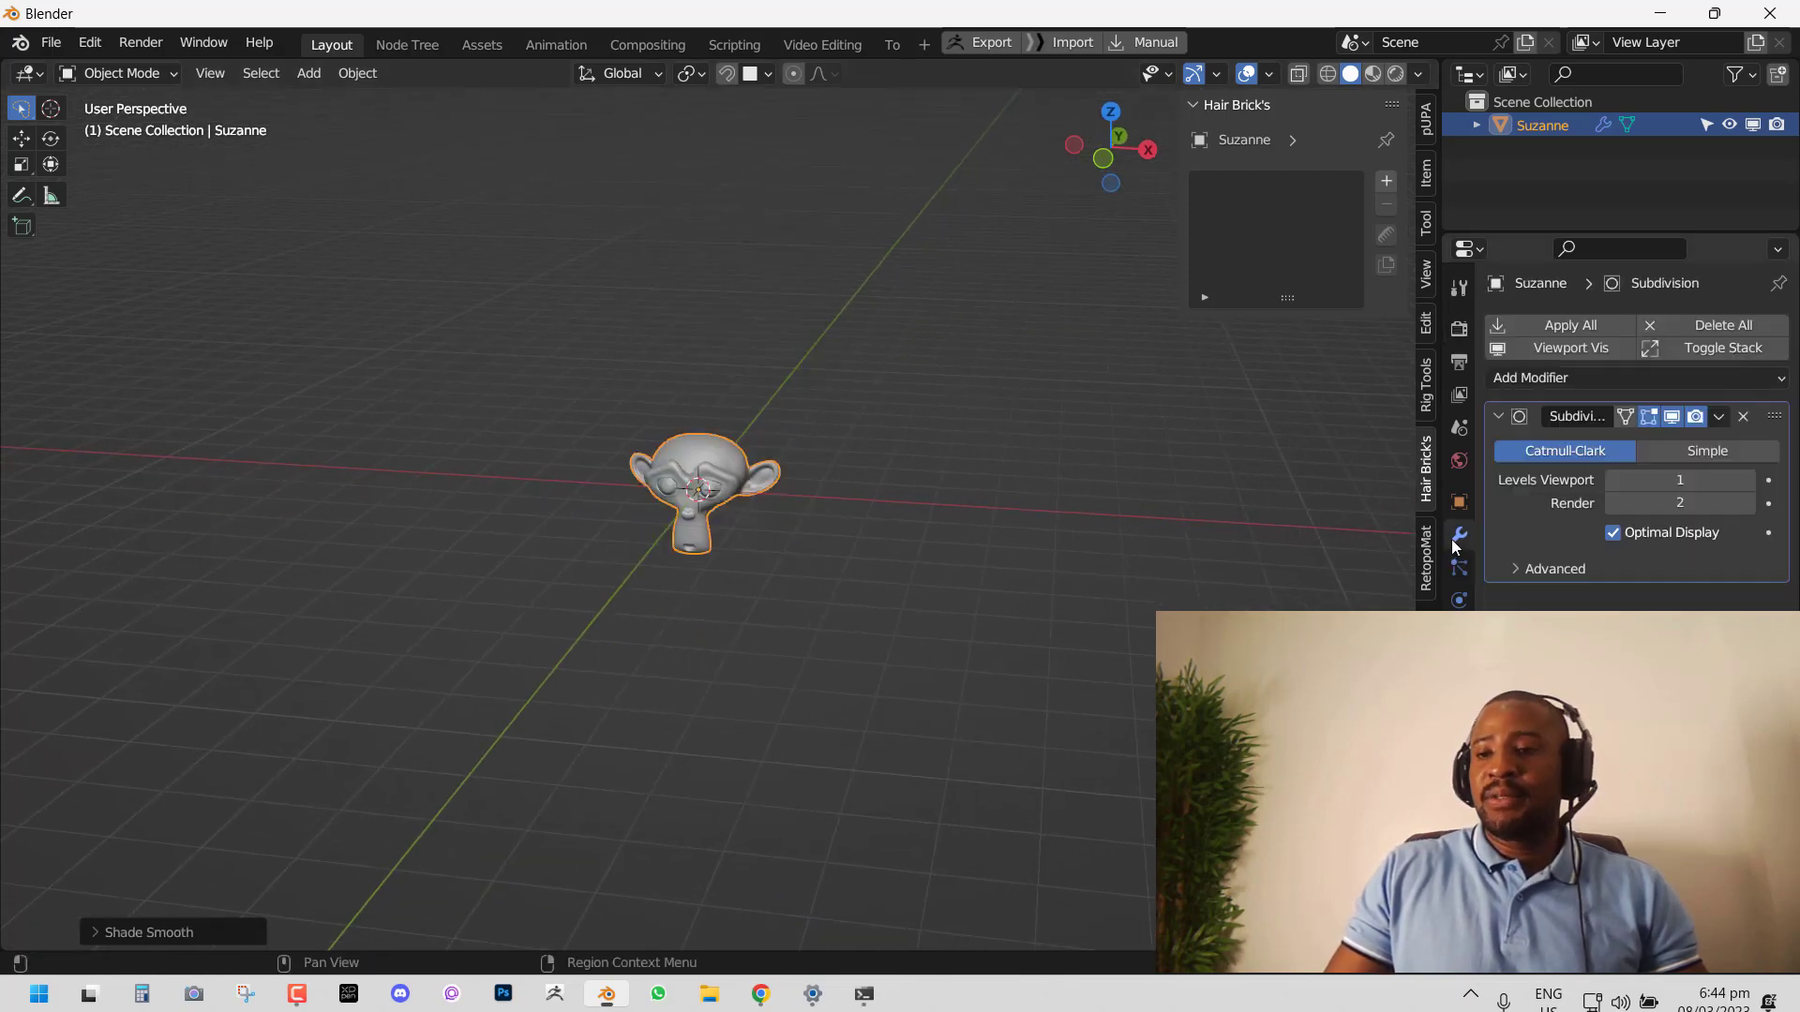
scroll(742, 458, up, 6)
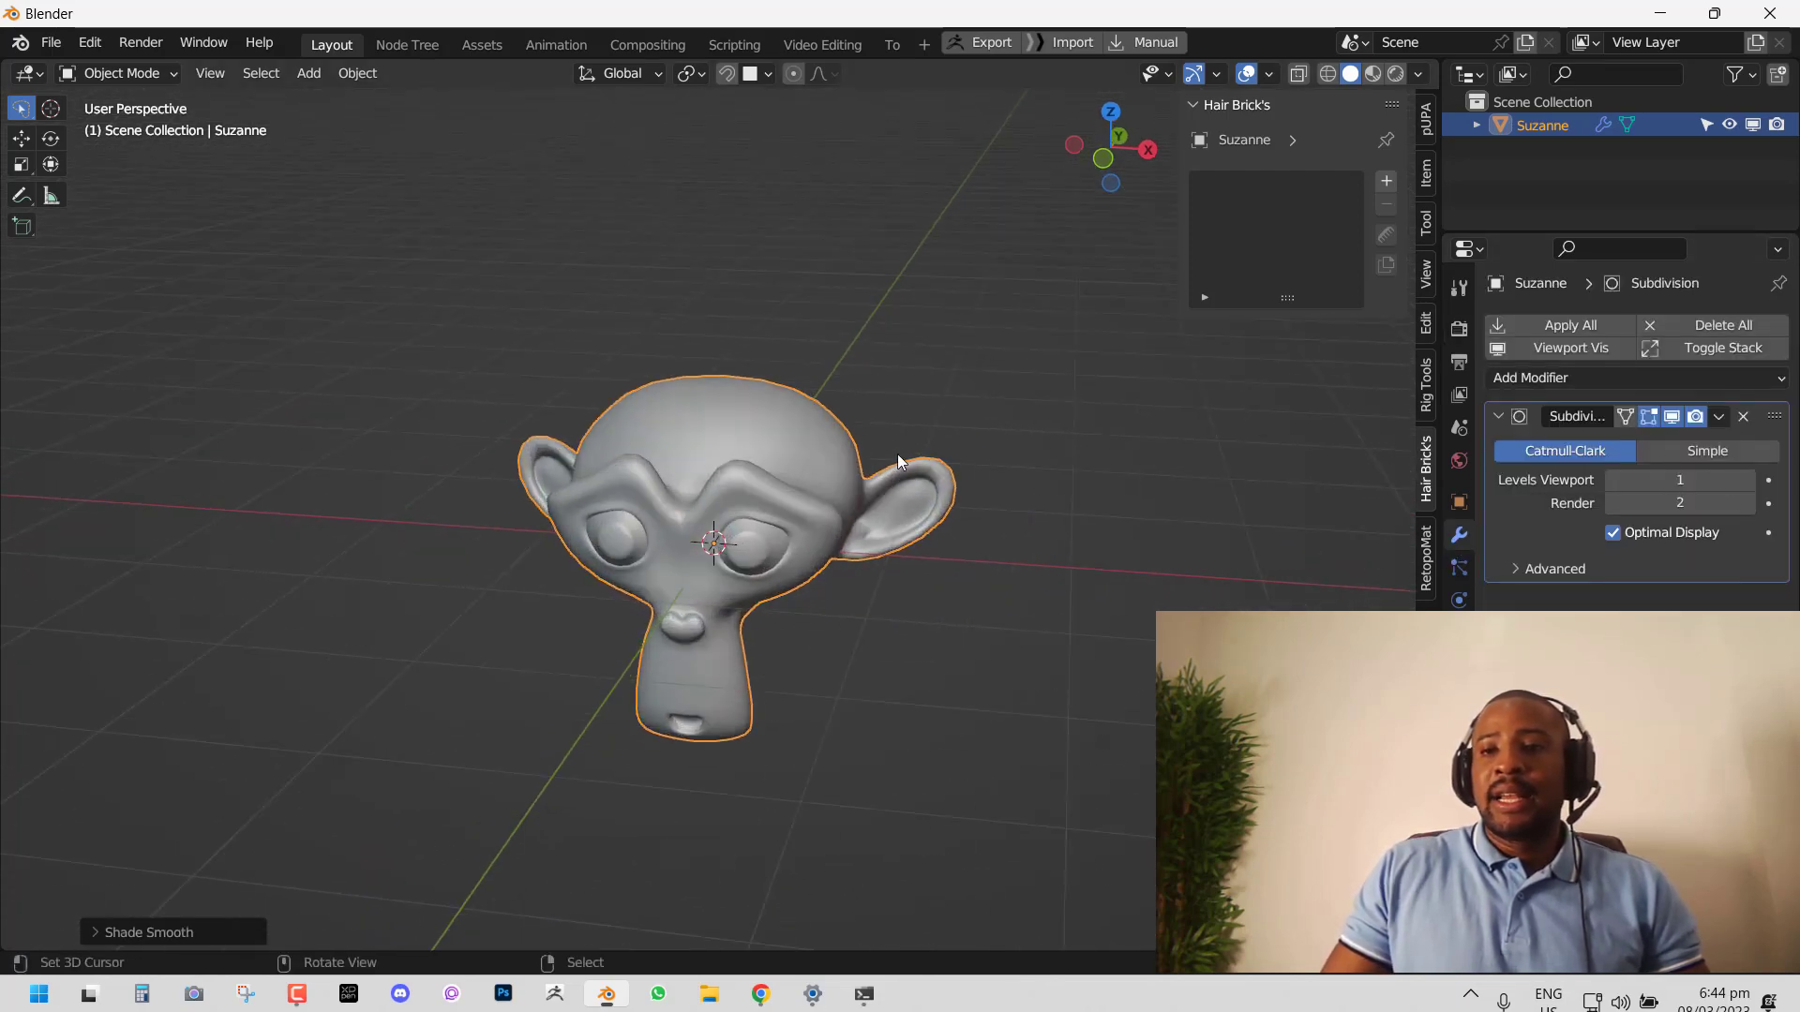
Step: Add a new hair curves entry to the monkey using Hair Brick's
middle_drag(897, 454, 947, 440)
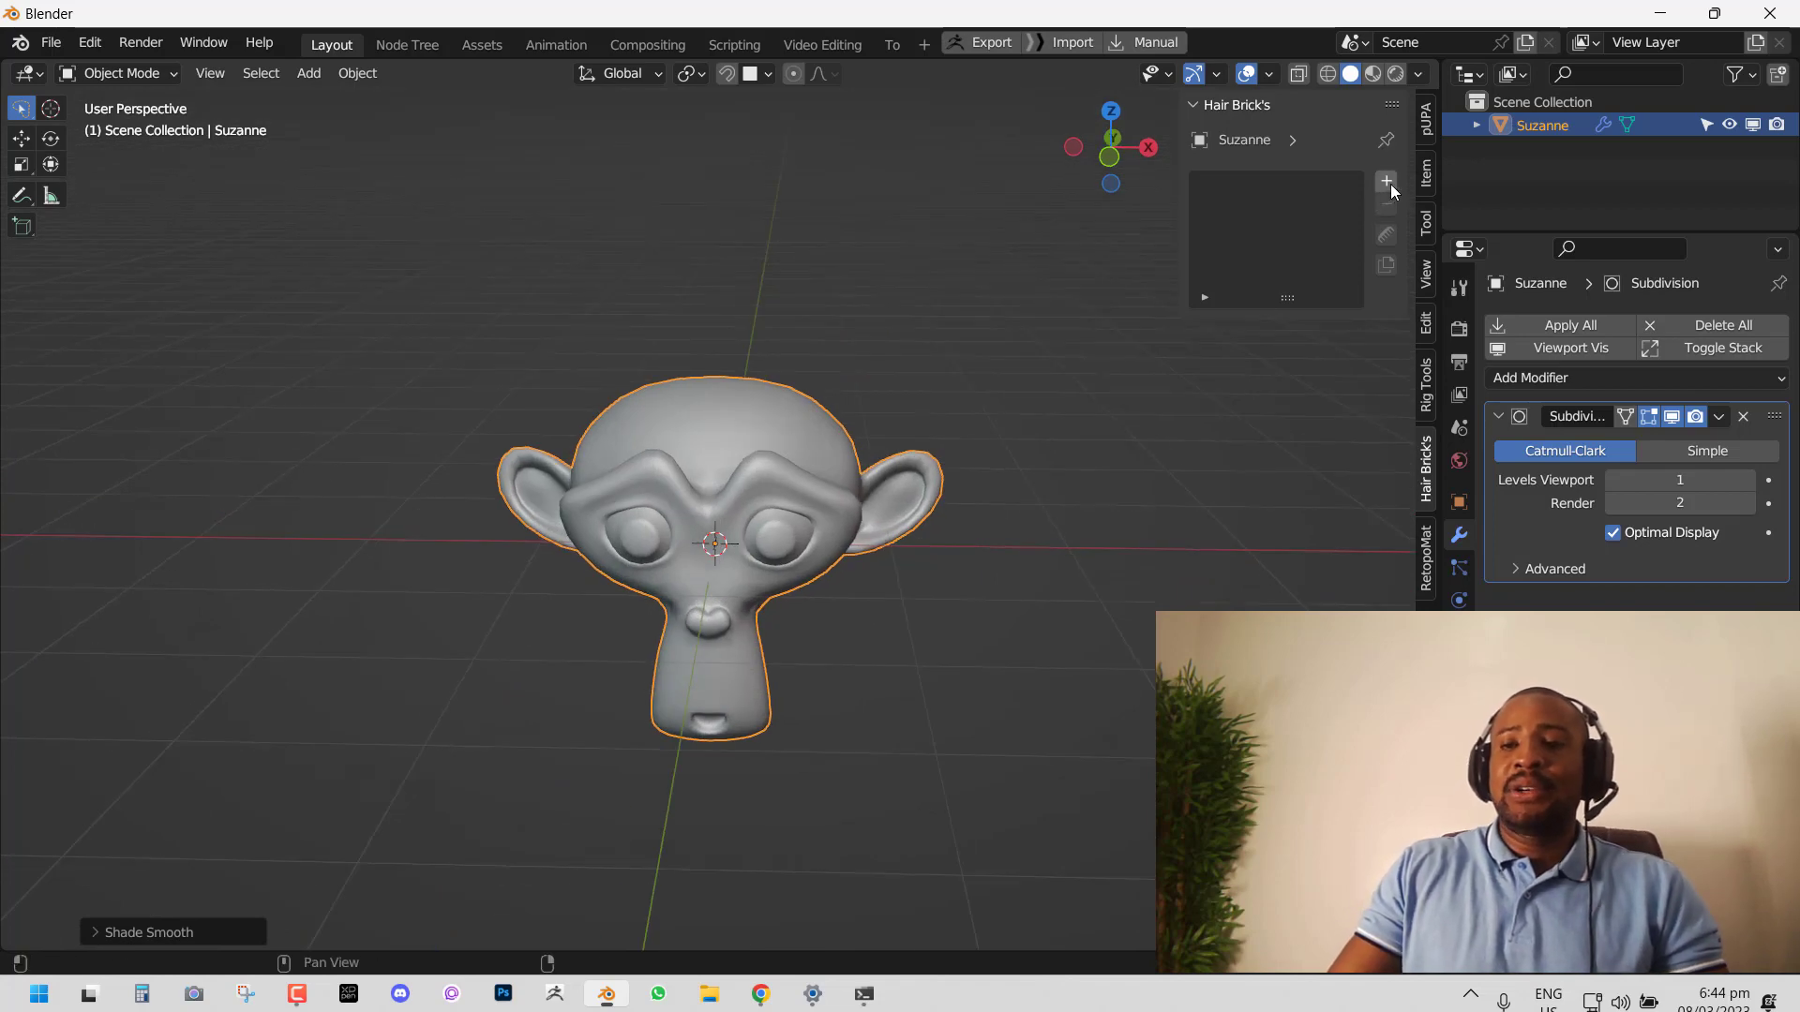
click(1385, 181)
middle_drag(1051, 362, 1117, 261)
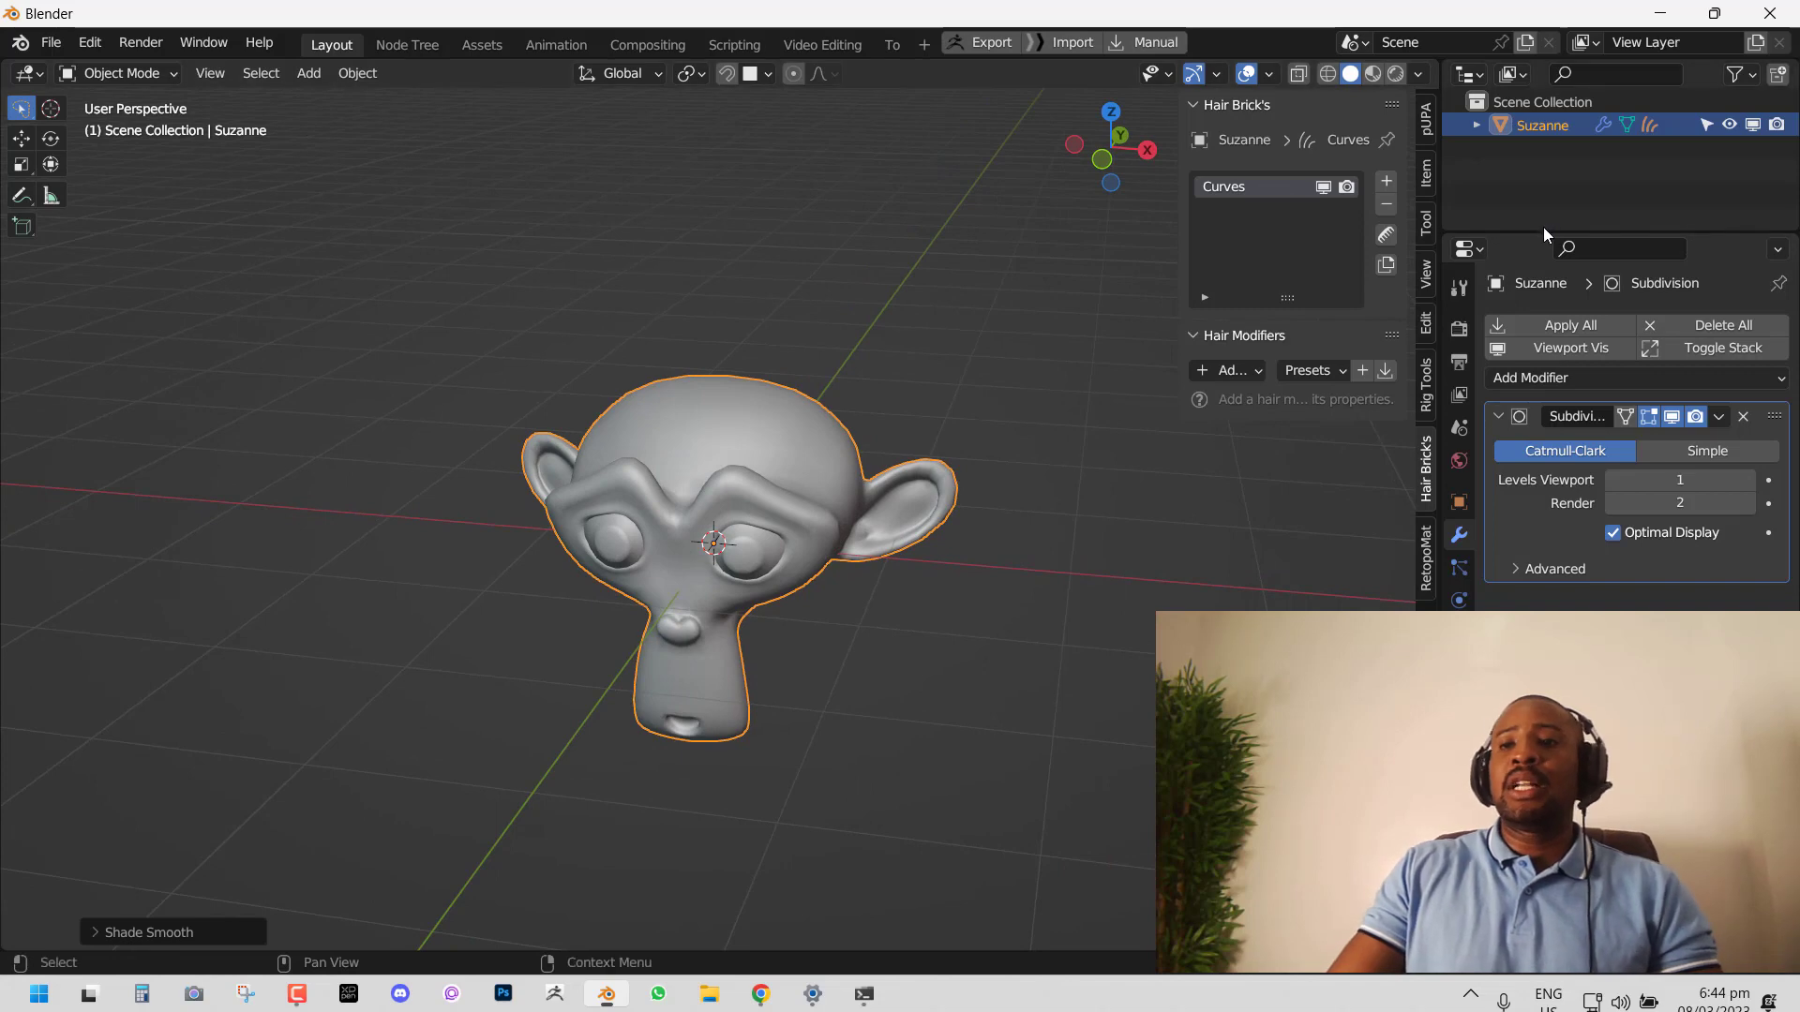
Step: Inspect the Curves object parented under Suzanne and its modifier stack, then reselect the monkey
click(1476, 124)
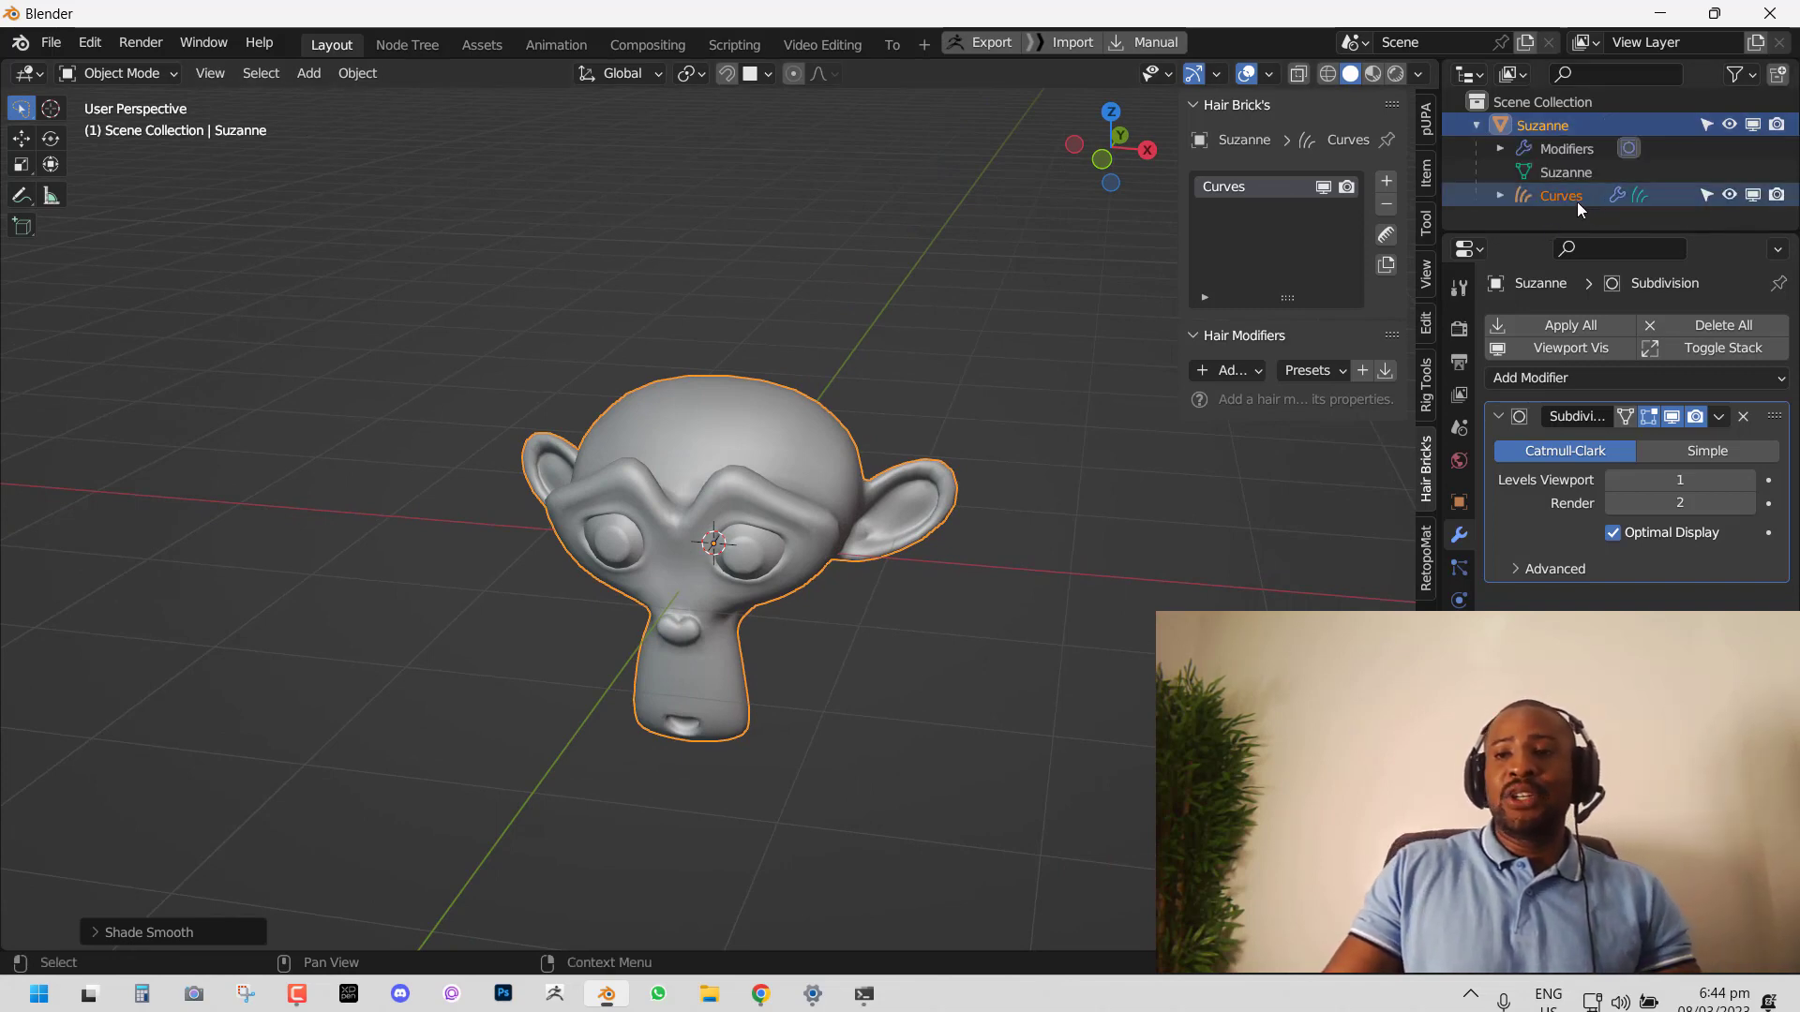
click(1579, 201)
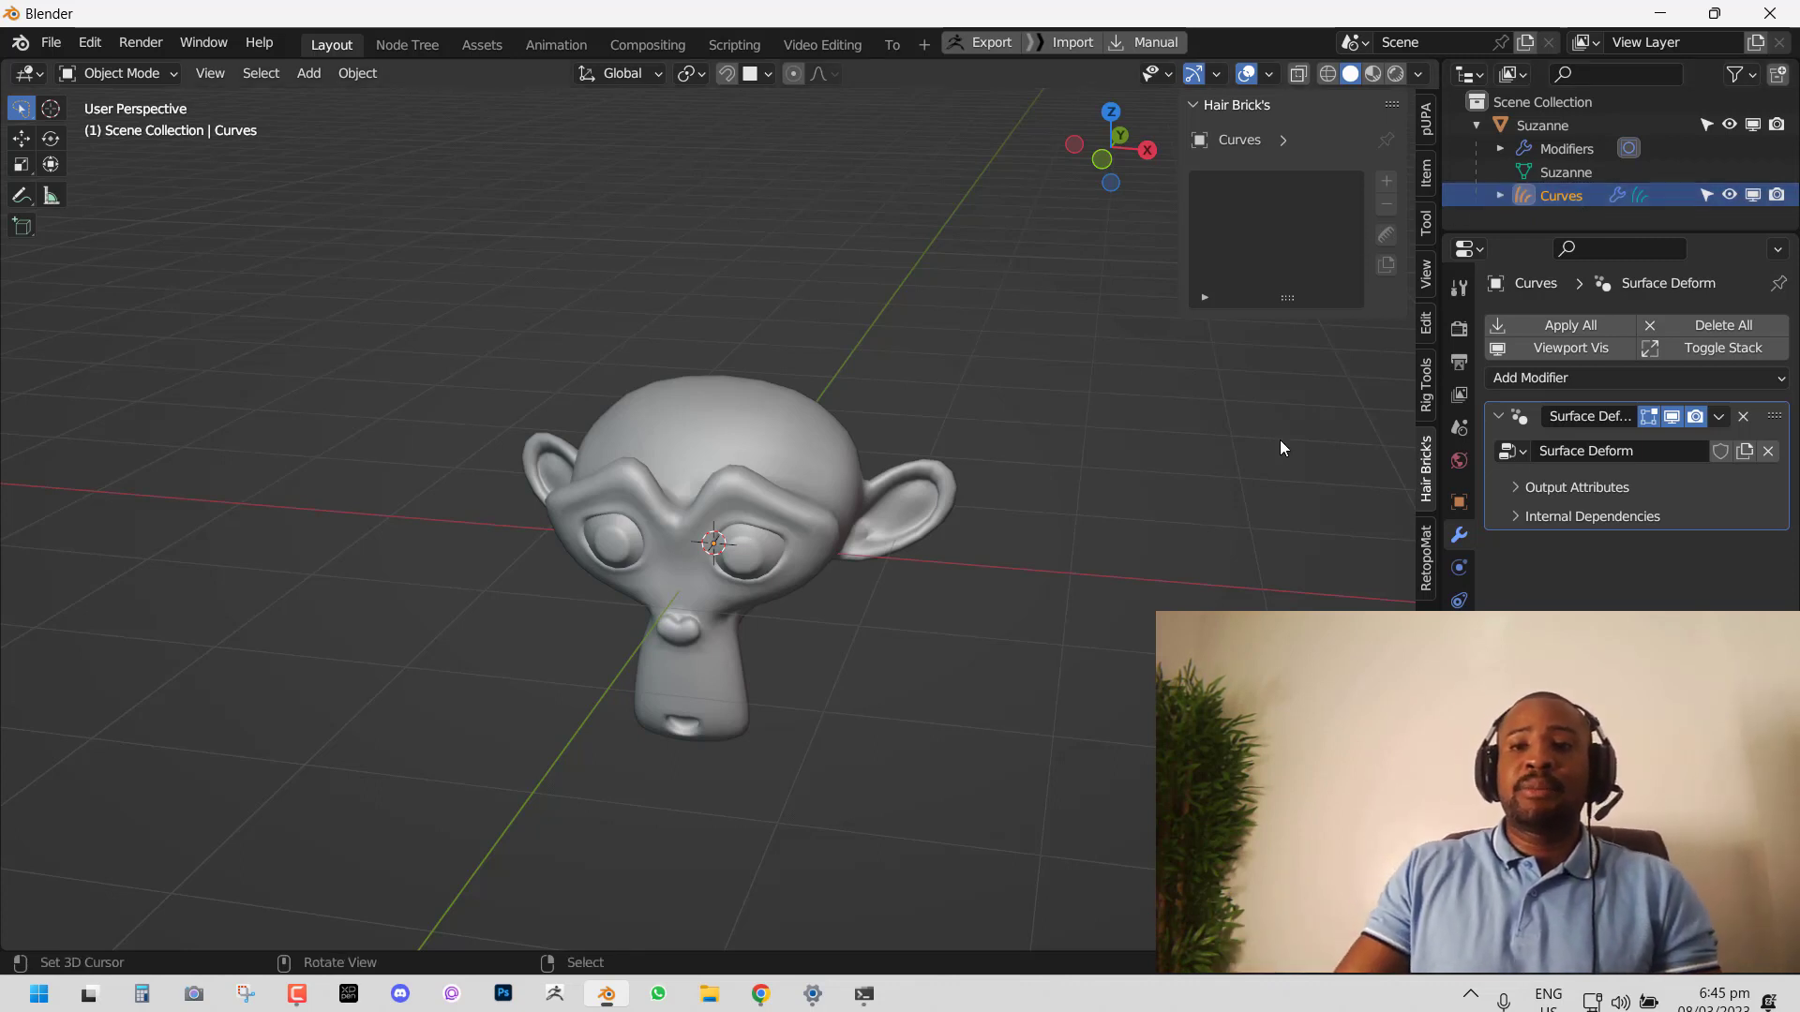
click(720, 443)
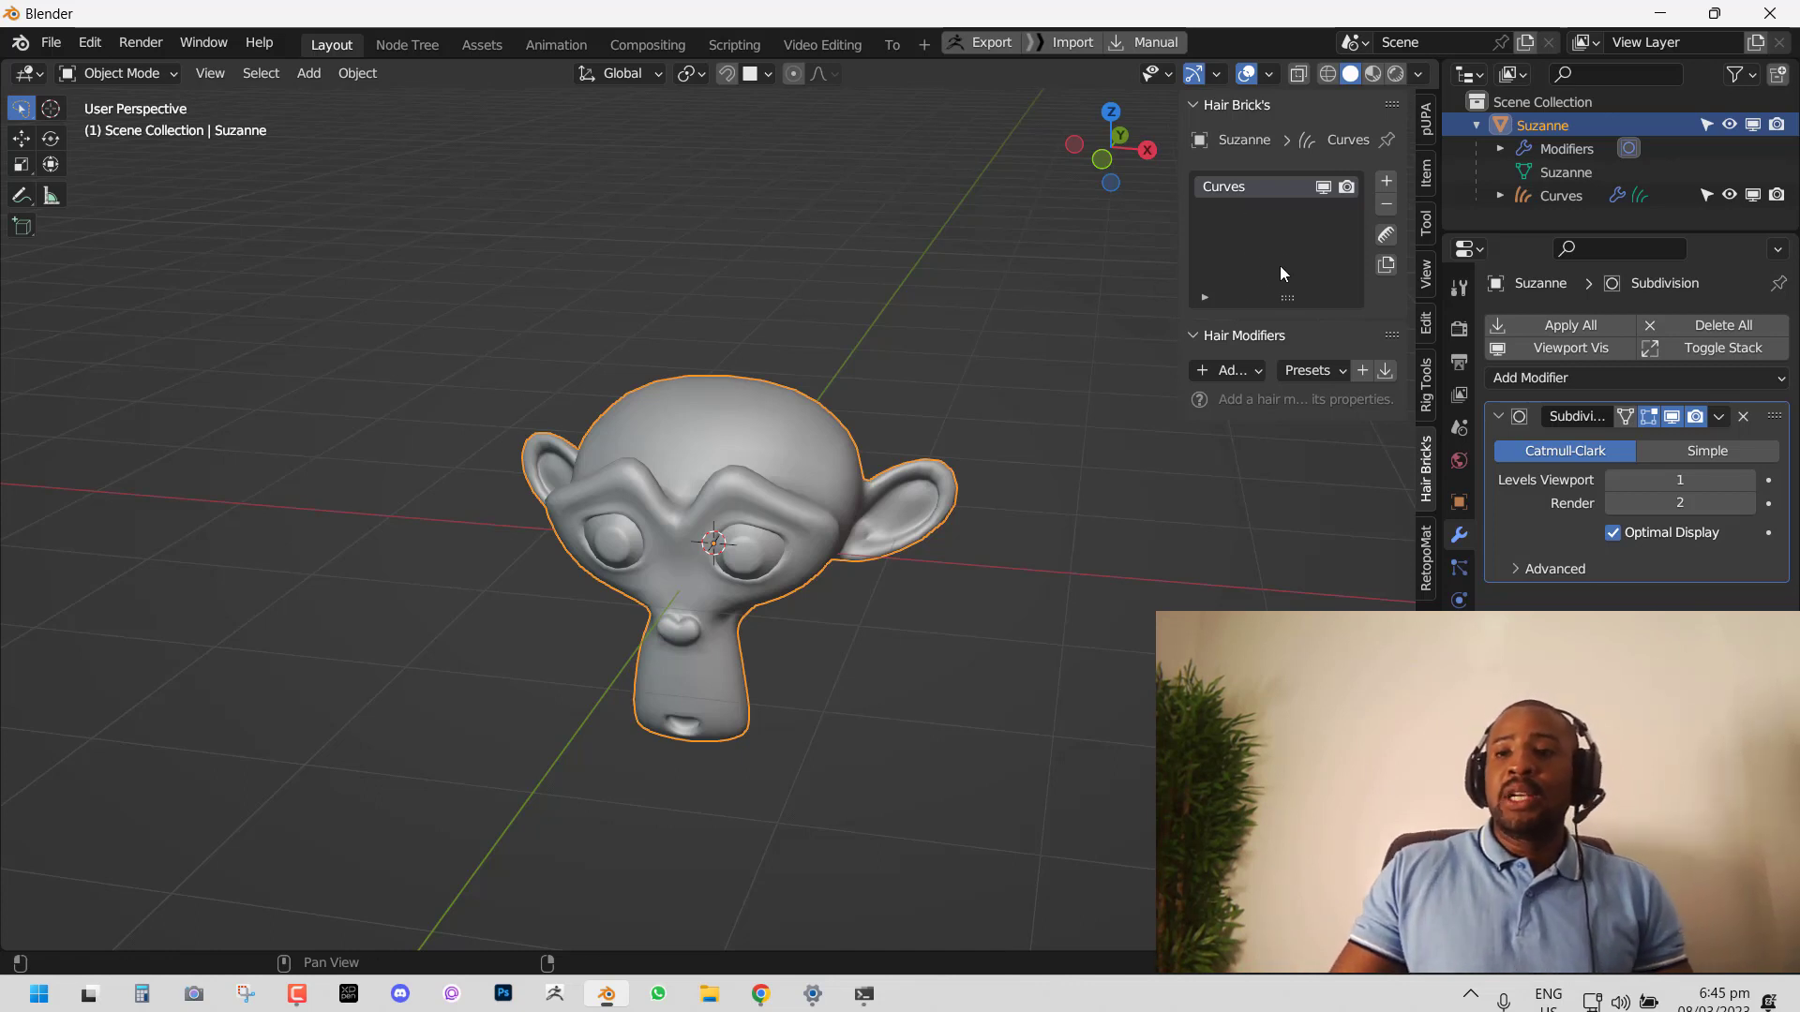
Step: Enter Sculpt Mode for the Curves hair from Hair Brick's and return to Object Mode
click(1386, 237)
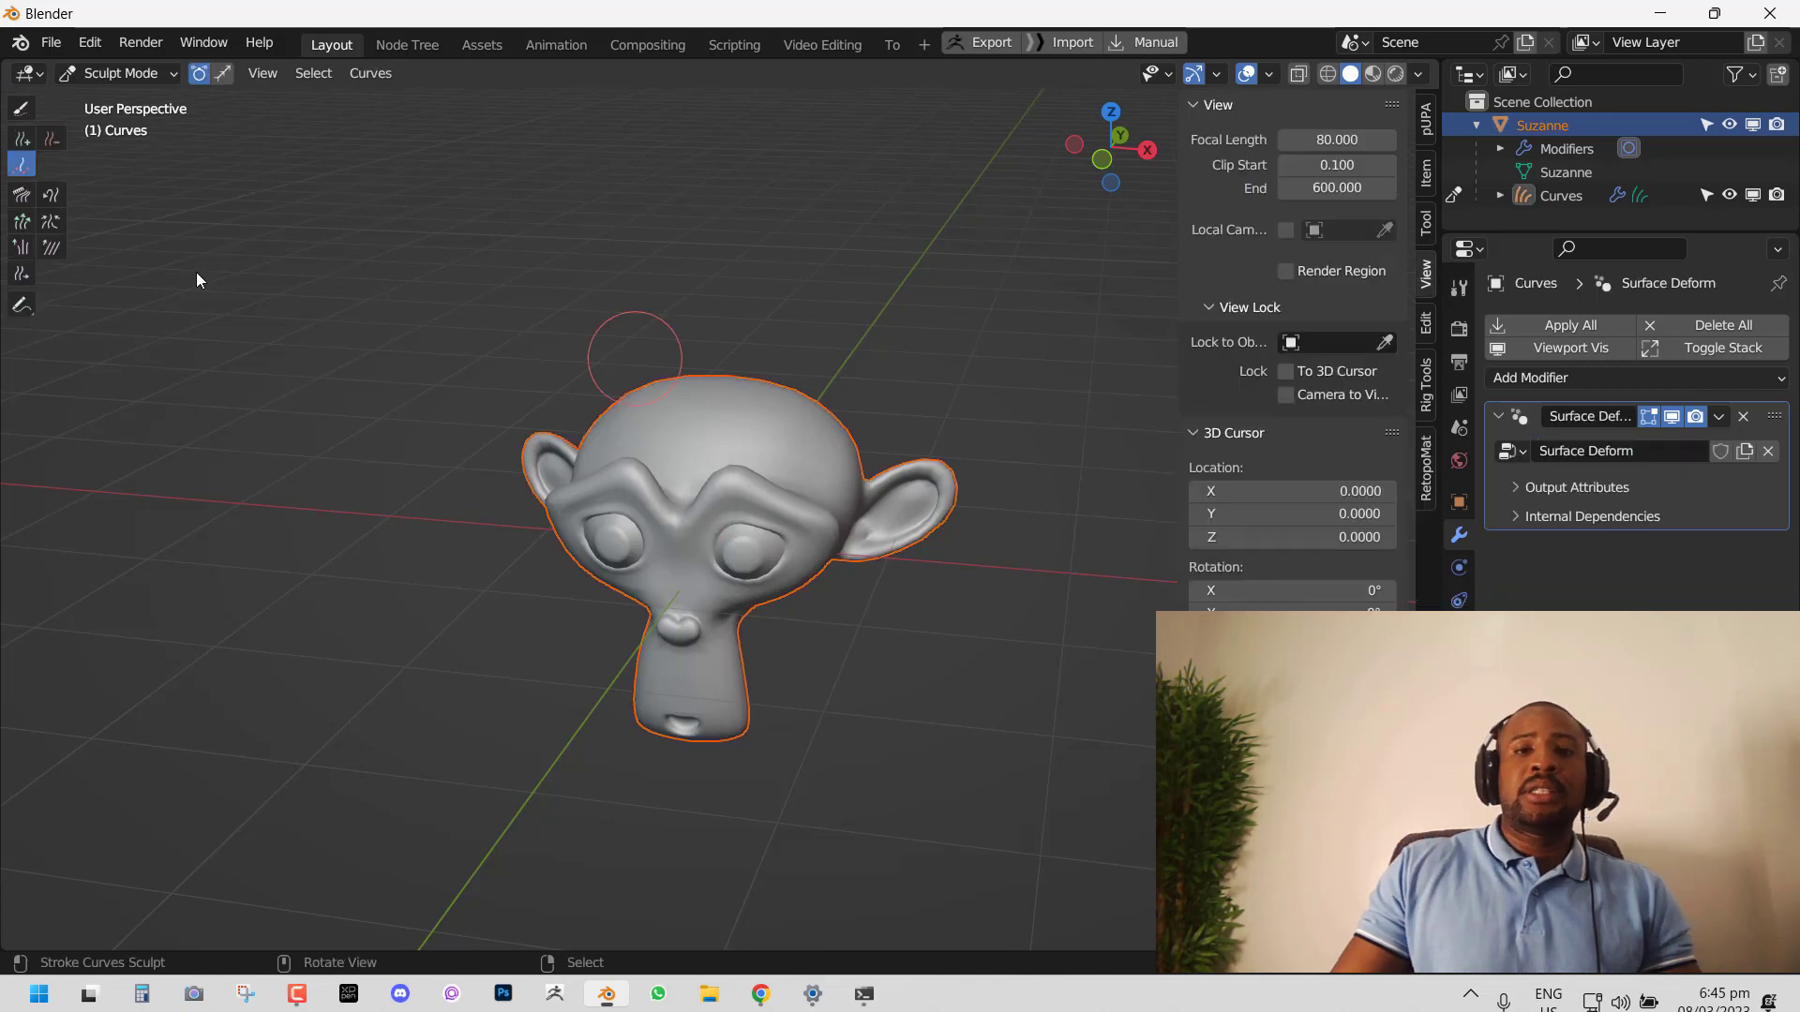
click(117, 73)
click(128, 99)
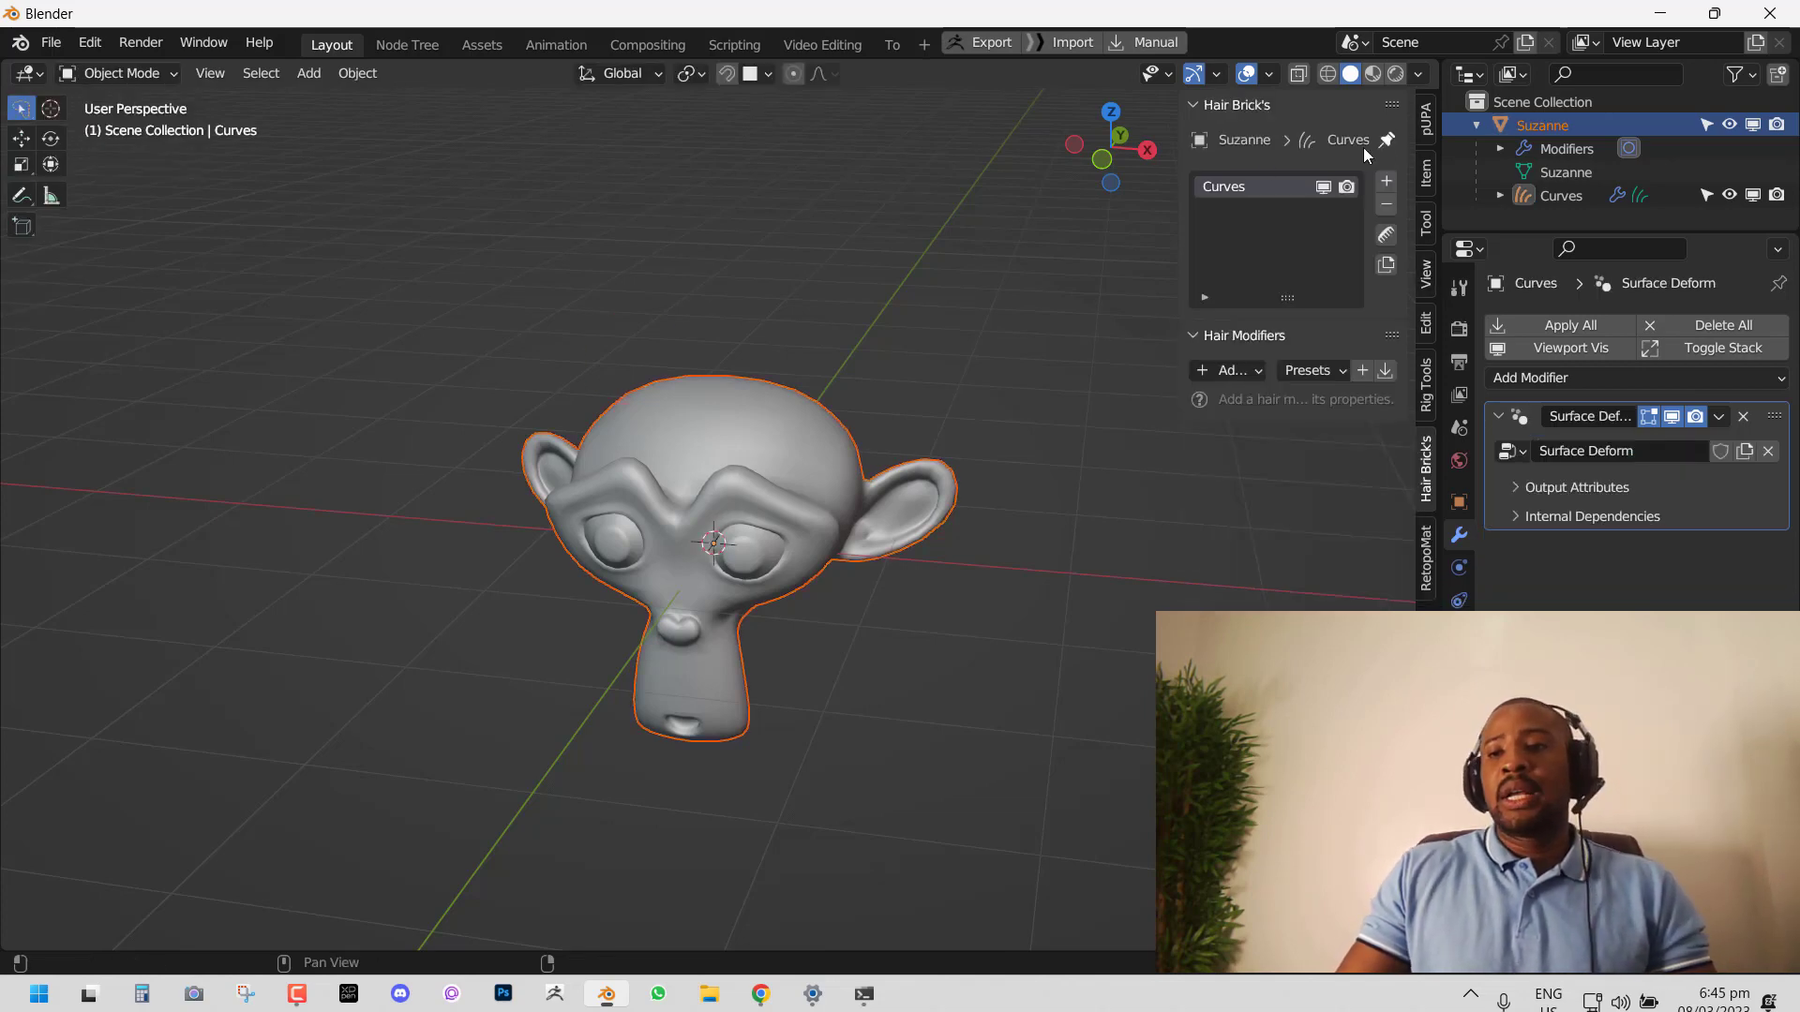
Step: Duplicate the Curves hair entry in Hair Brick's and remove the duplicate
click(1387, 265)
click(1280, 211)
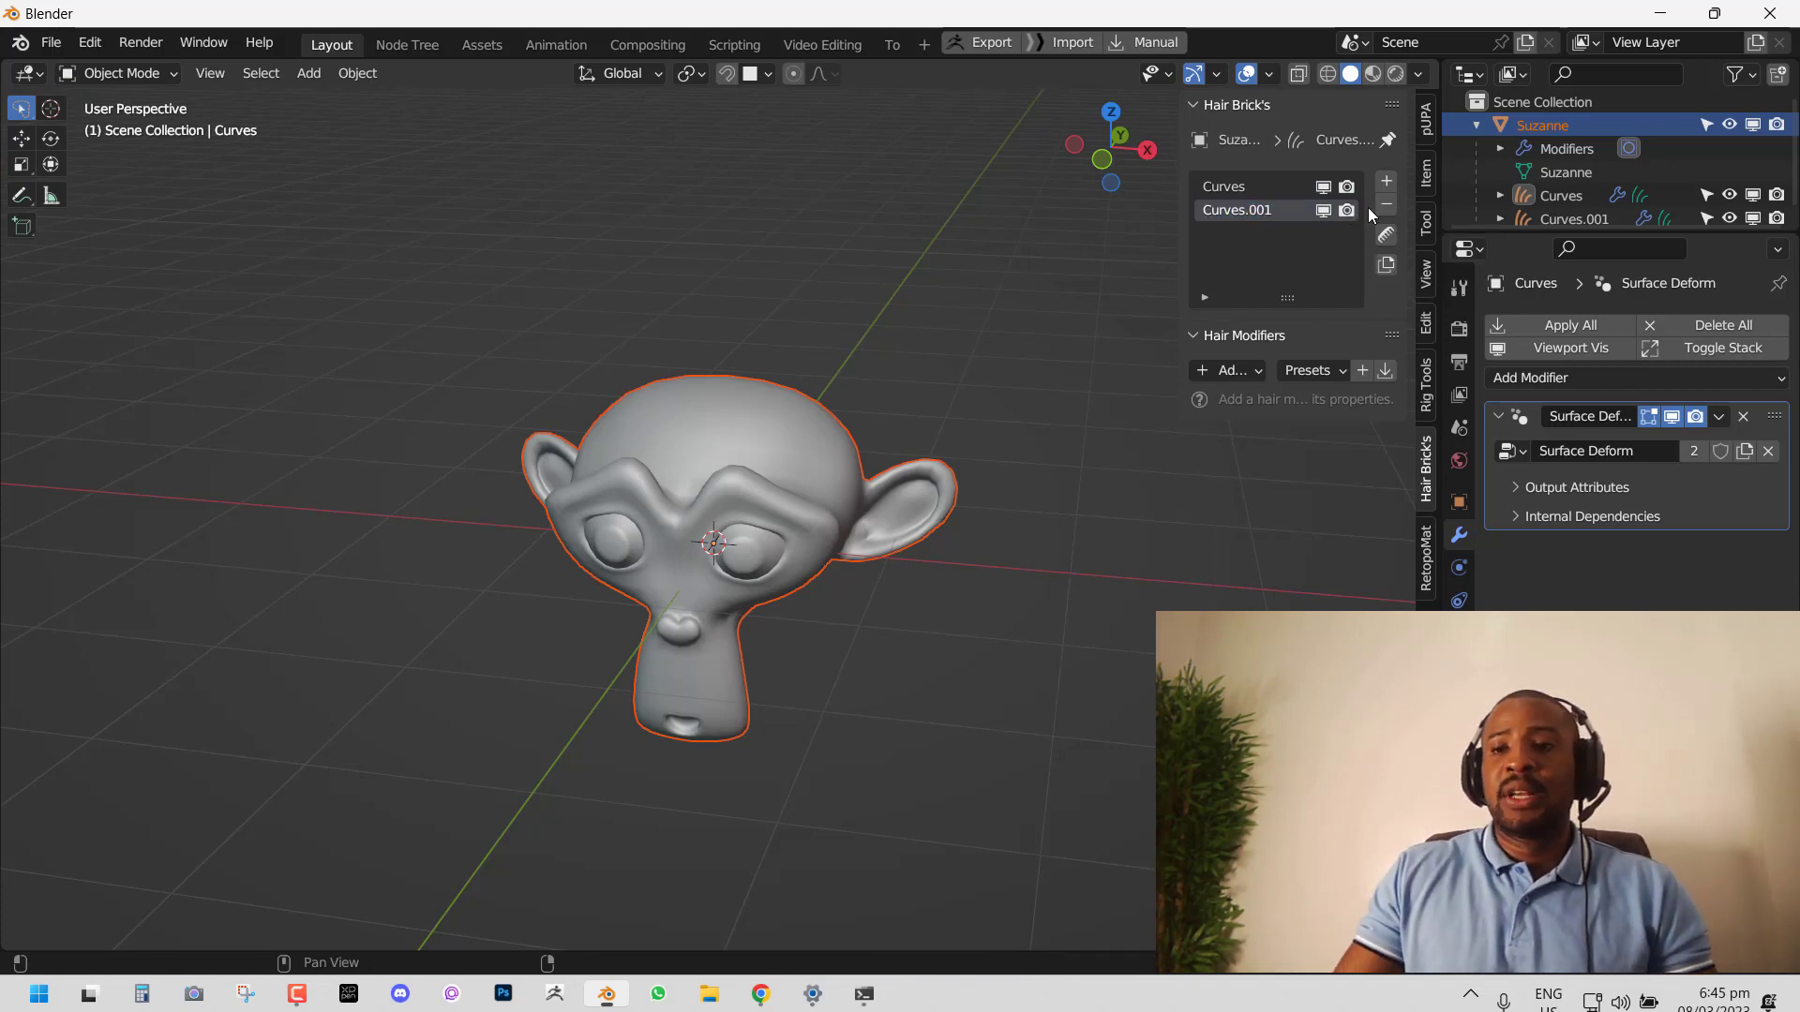
click(1387, 205)
Step: Enter Sculpt Mode on the Curves hair entry and paint strands across the top of the monkey's head with the Add brush
middle_drag(816, 433, 876, 372)
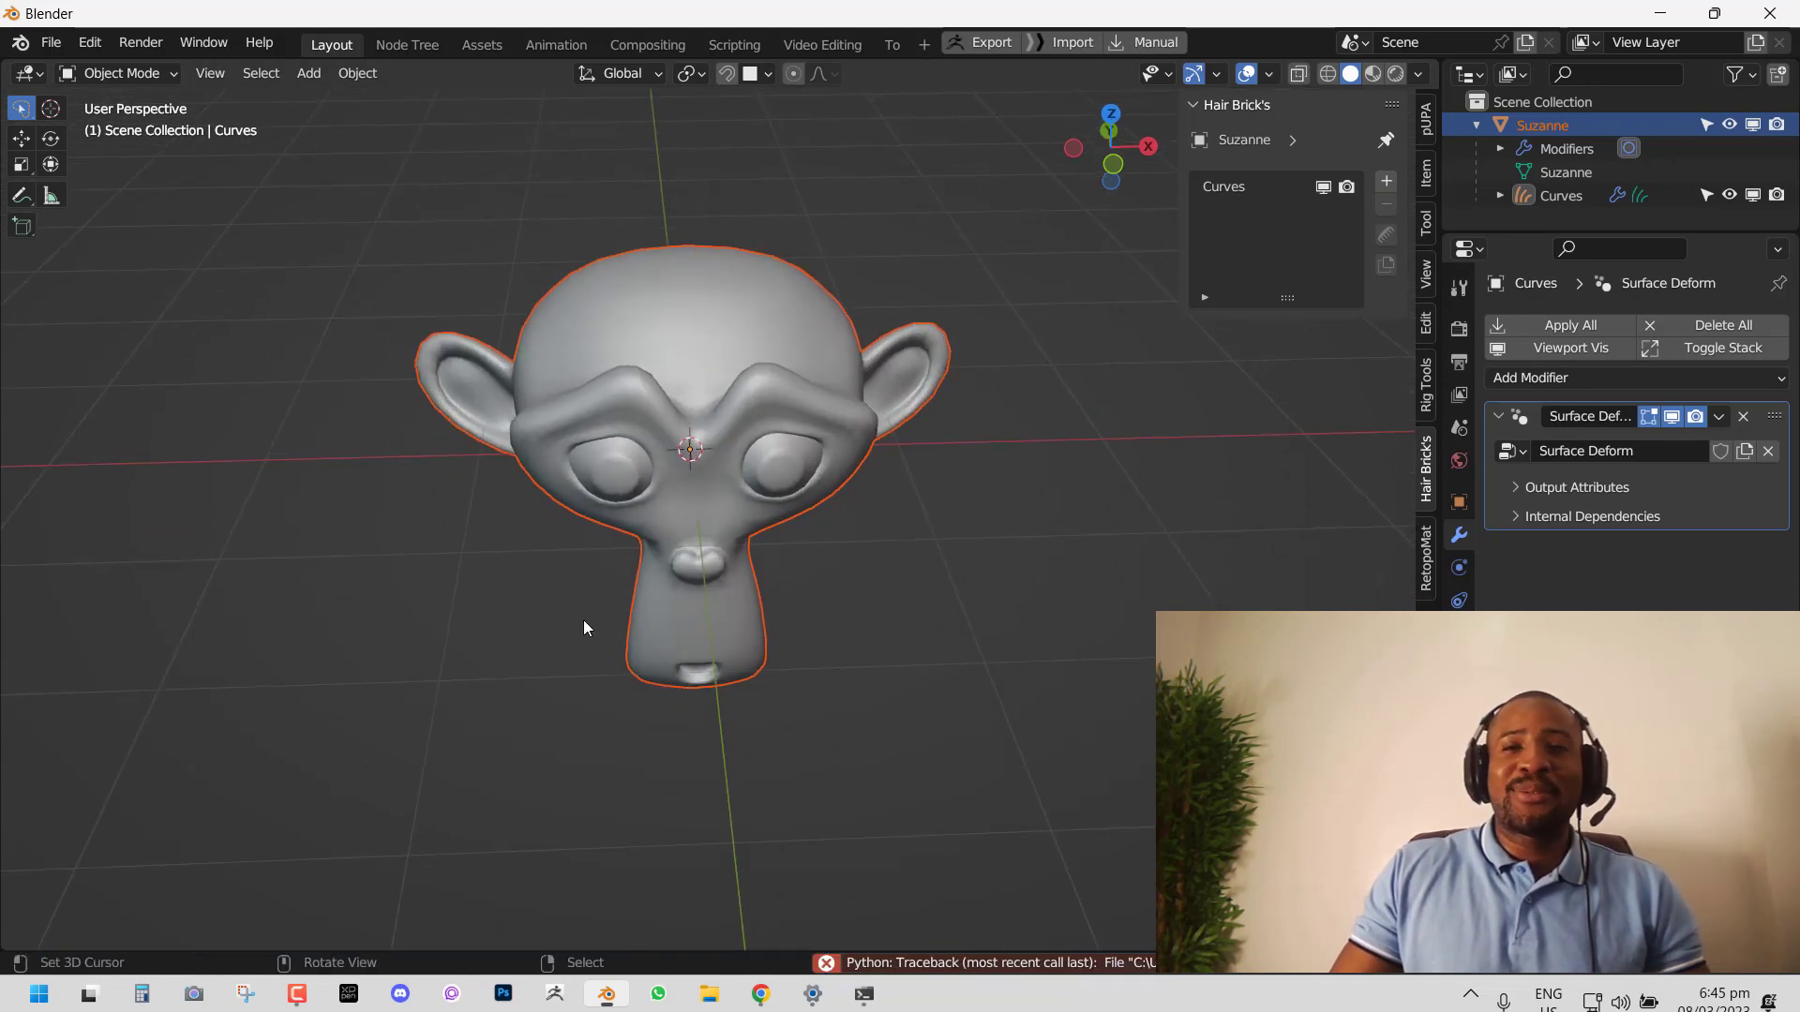
middle_drag(644, 598, 705, 531)
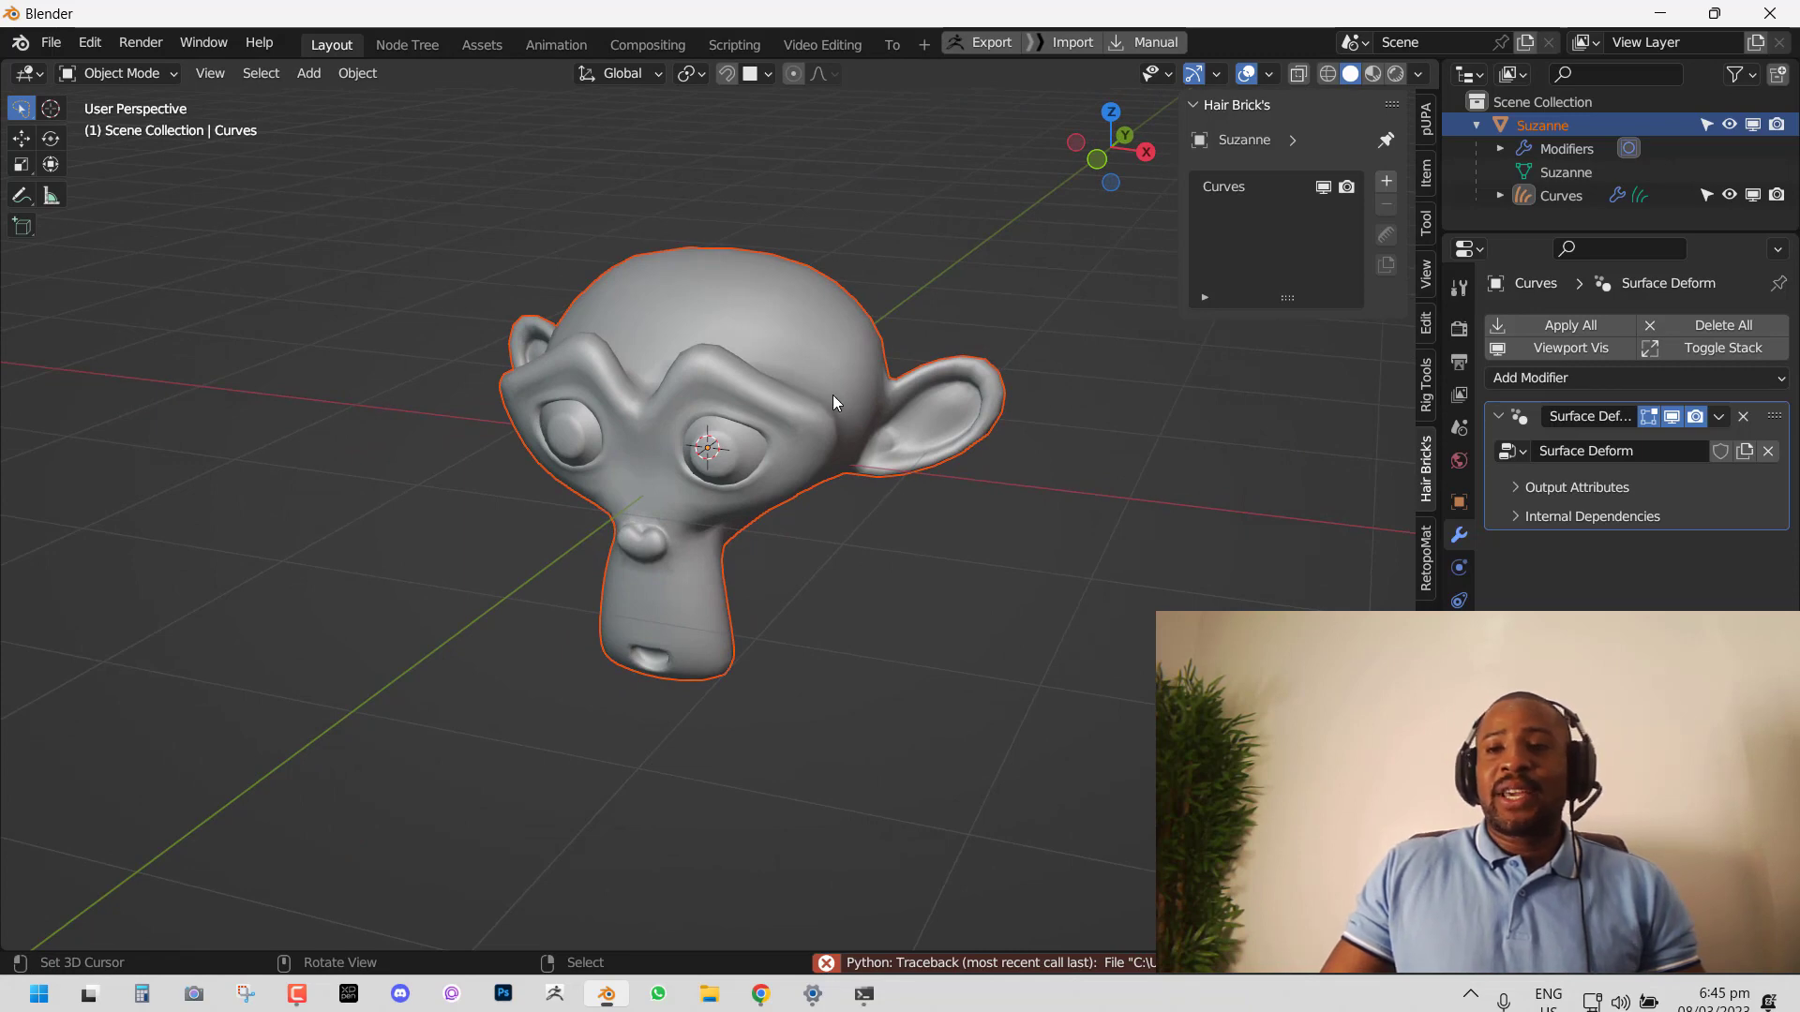
click(1256, 187)
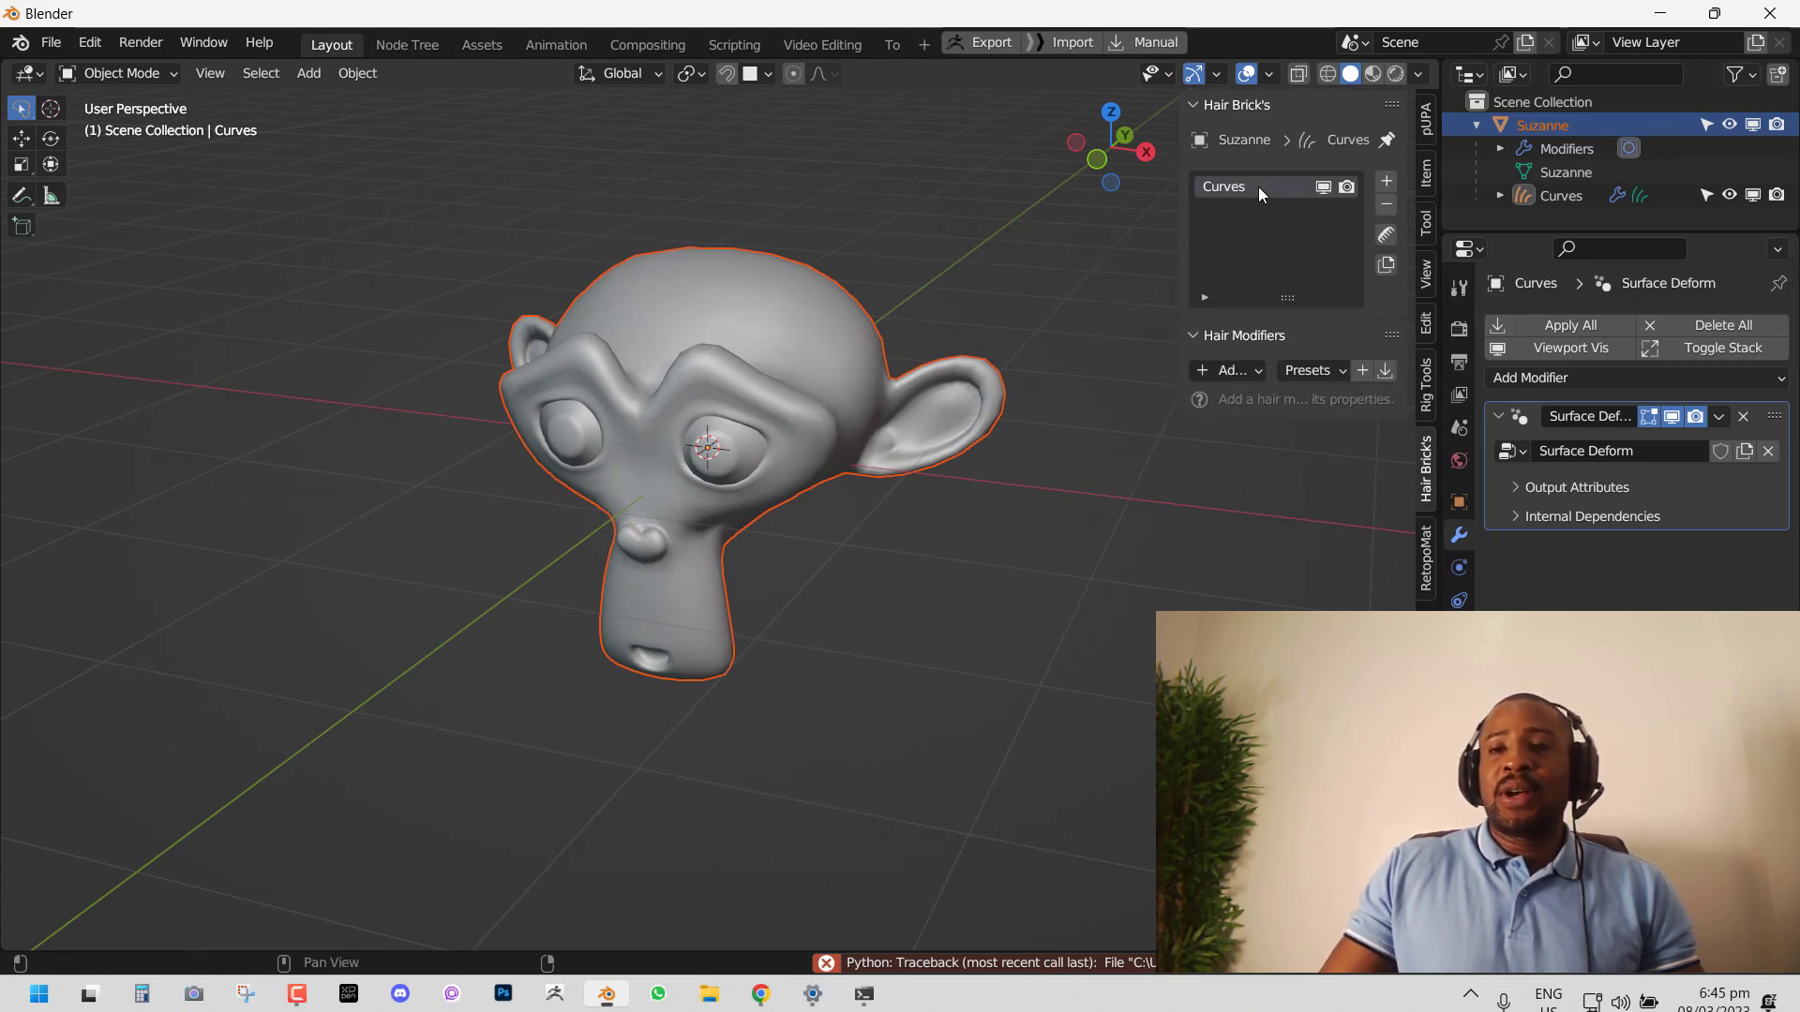
click(1385, 242)
middle_drag(741, 347, 774, 371)
key(shift+space)
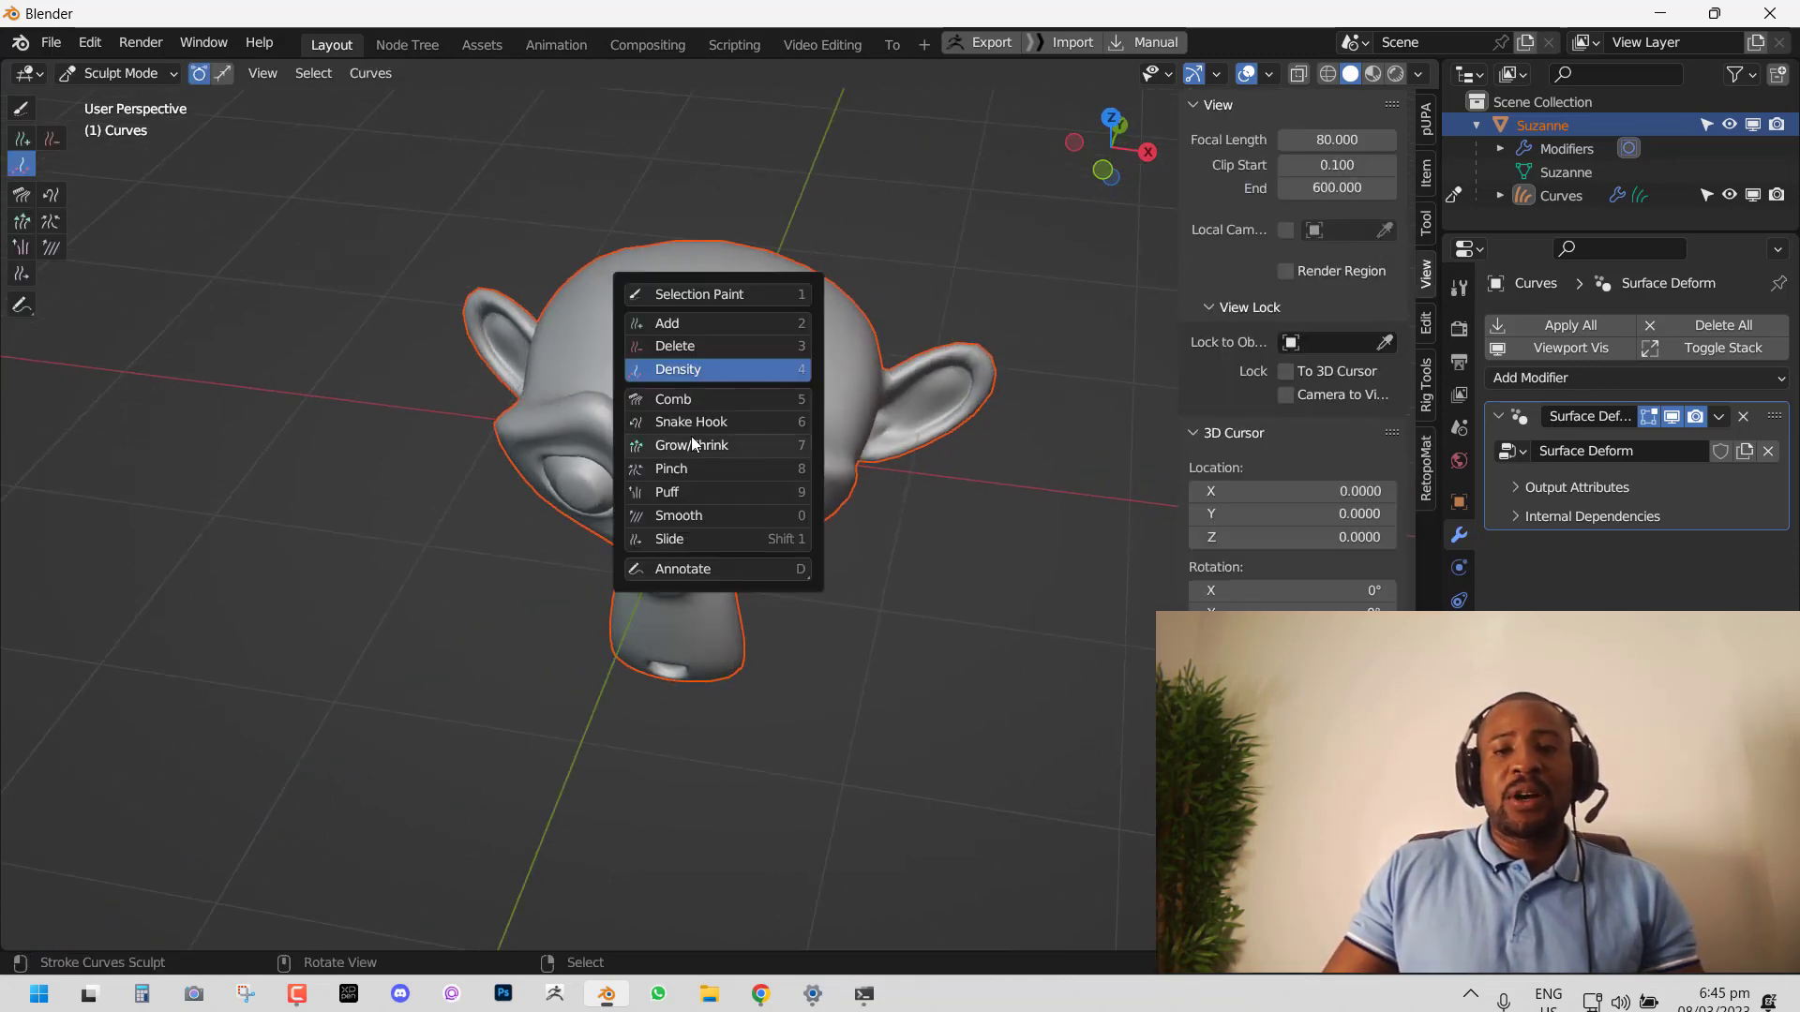
click(684, 398)
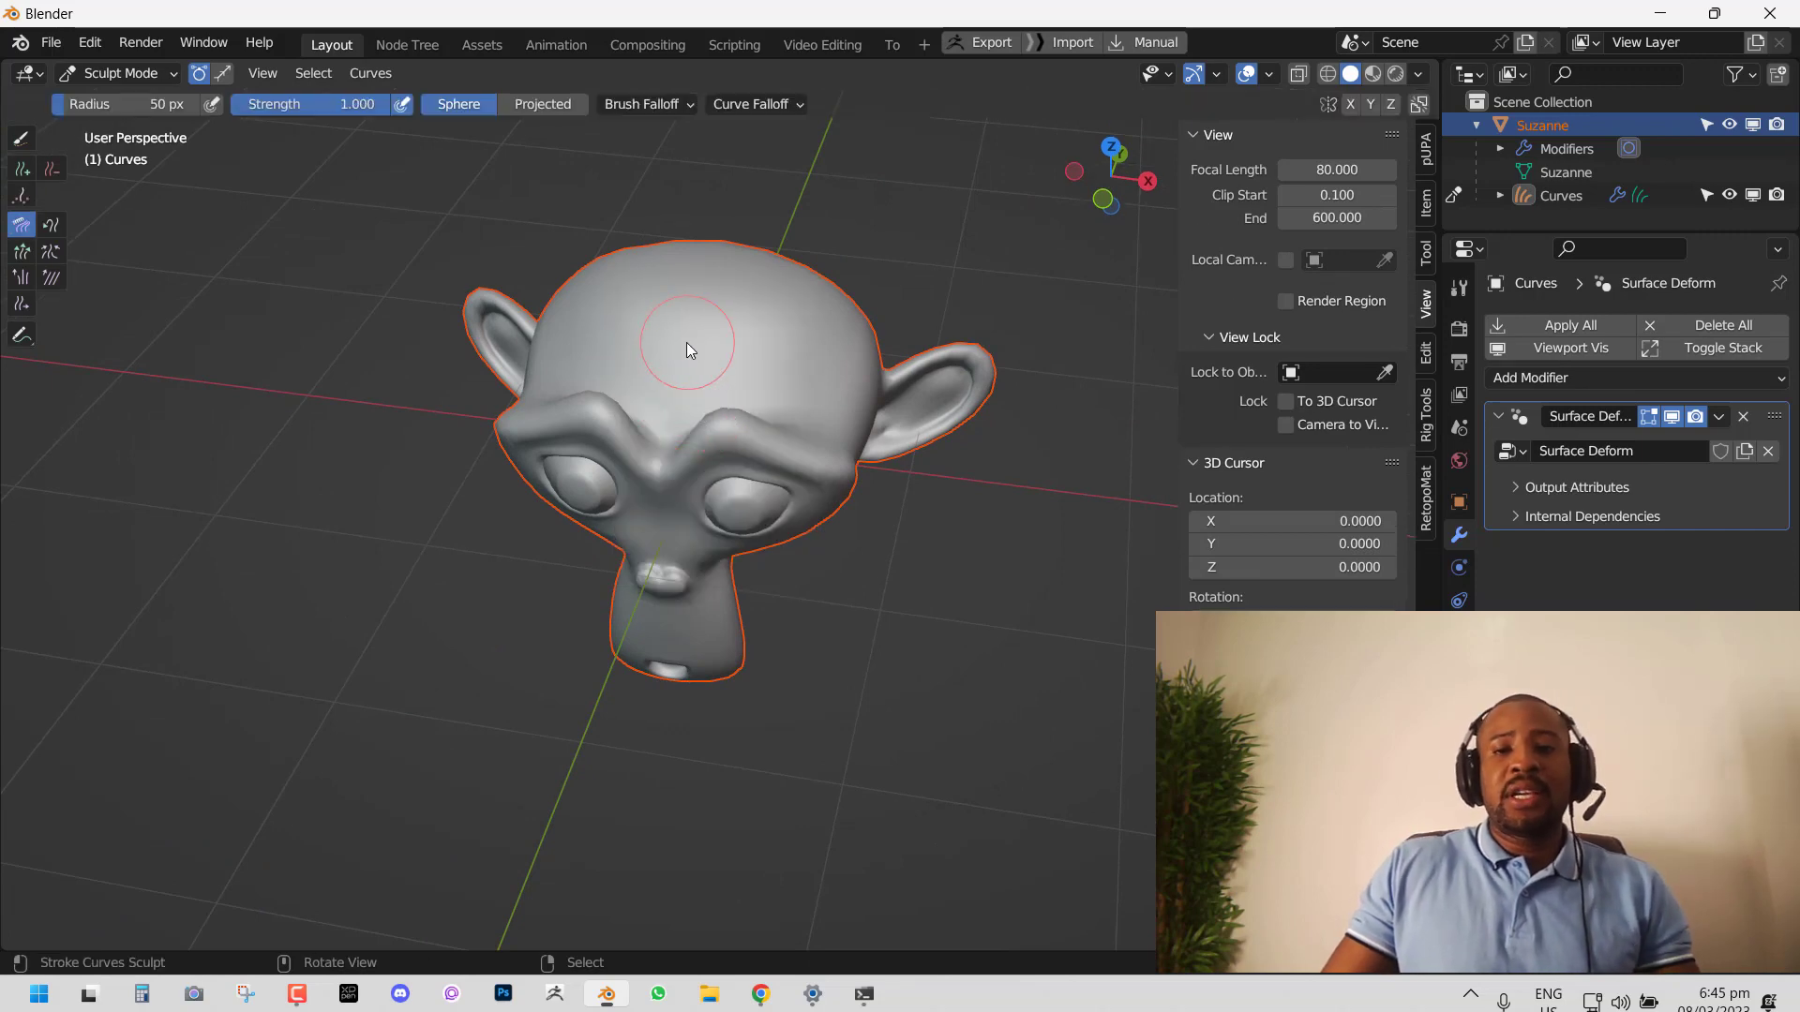
mouse_move(717, 327)
middle_down()
mouse_move(706, 341)
mouse_move(695, 324)
middle_up()
key(shift+space)
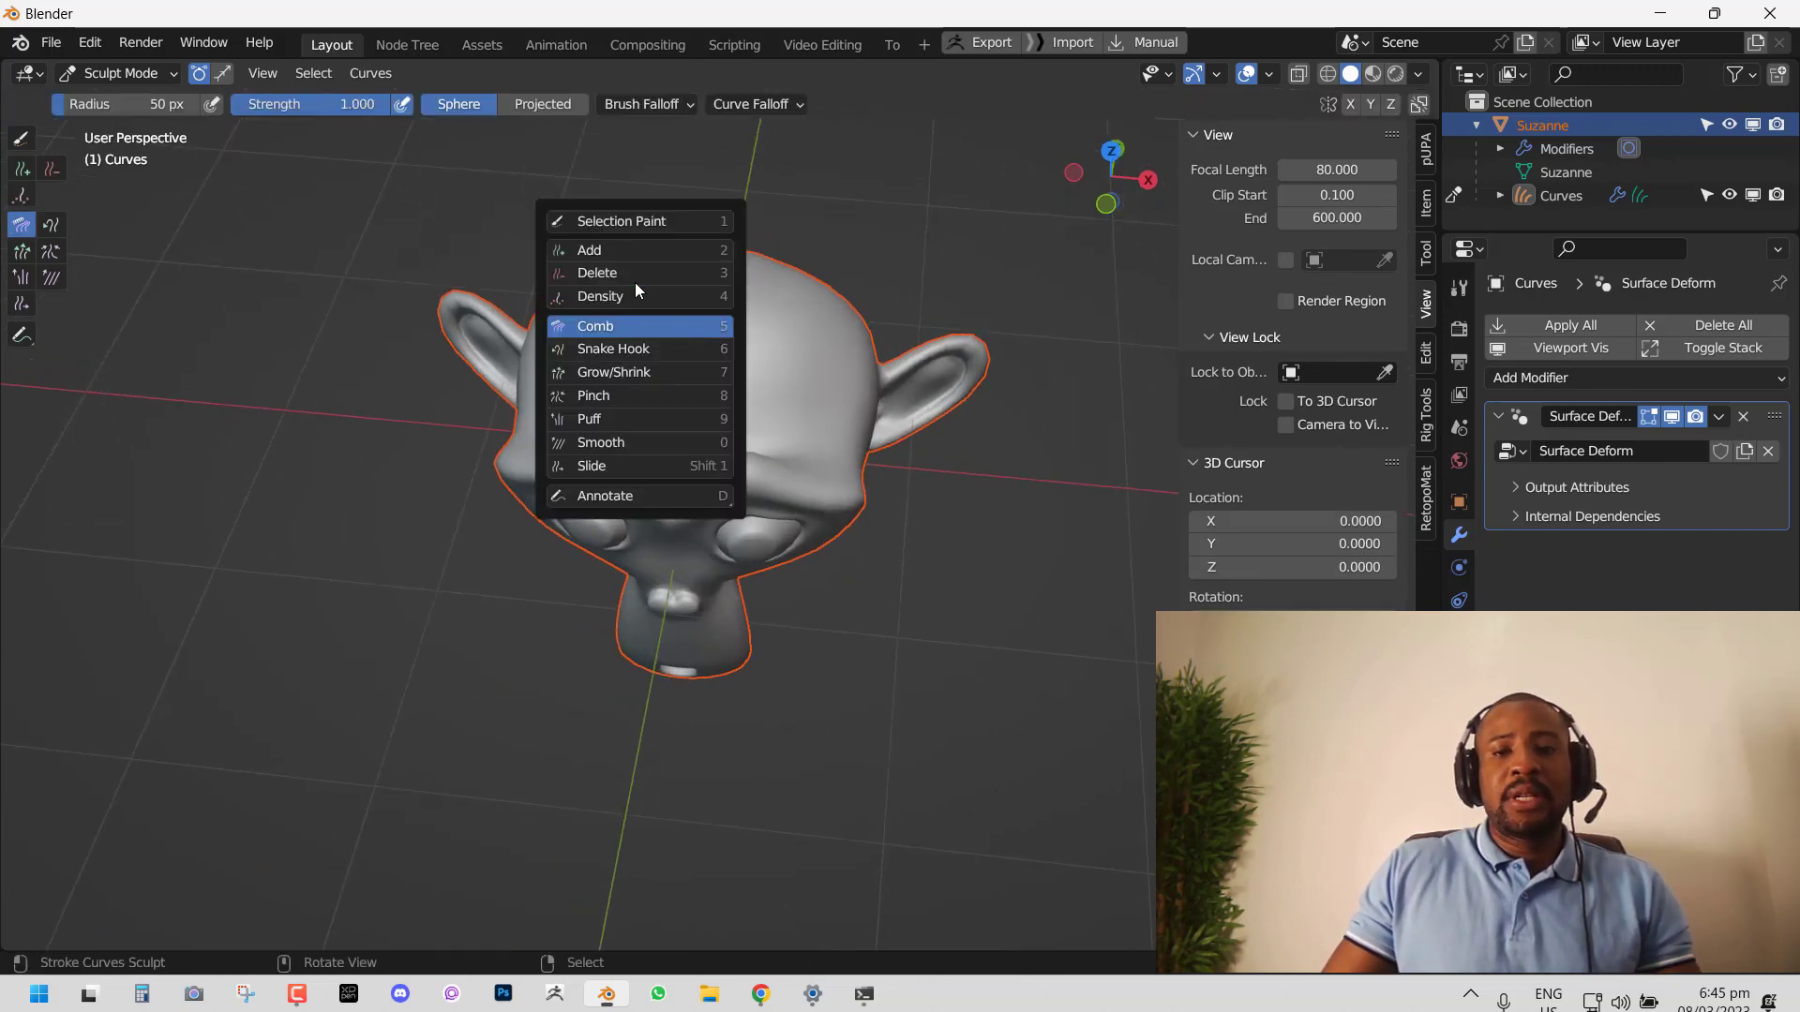
click(614, 266)
mouse_move(692, 367)
mouse_down()
mouse_move(716, 335)
mouse_move(801, 360)
mouse_move(625, 368)
mouse_up()
Step: Comb the hair strands toward the back of the head using the Comb brush with a radius of about 342 px
middle_drag(662, 306, 851, 291)
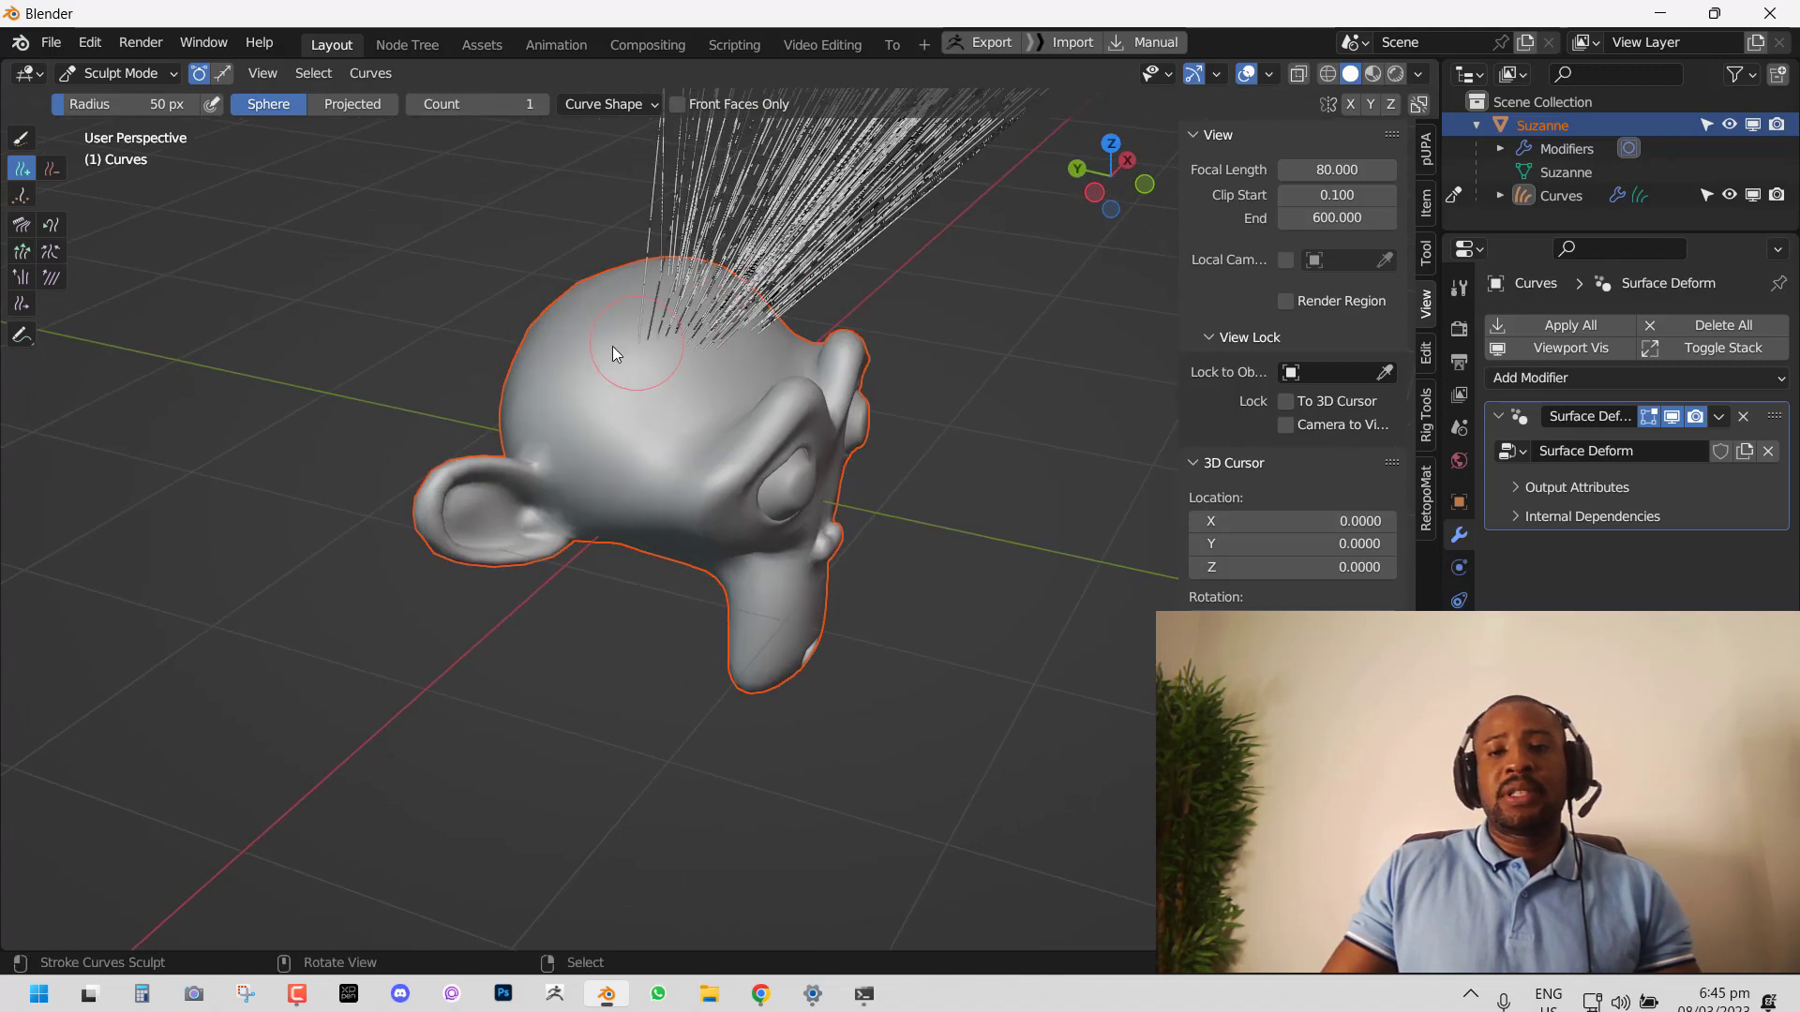
key(shift+space)
click(618, 430)
scroll(618, 430, down, 4)
key(f)
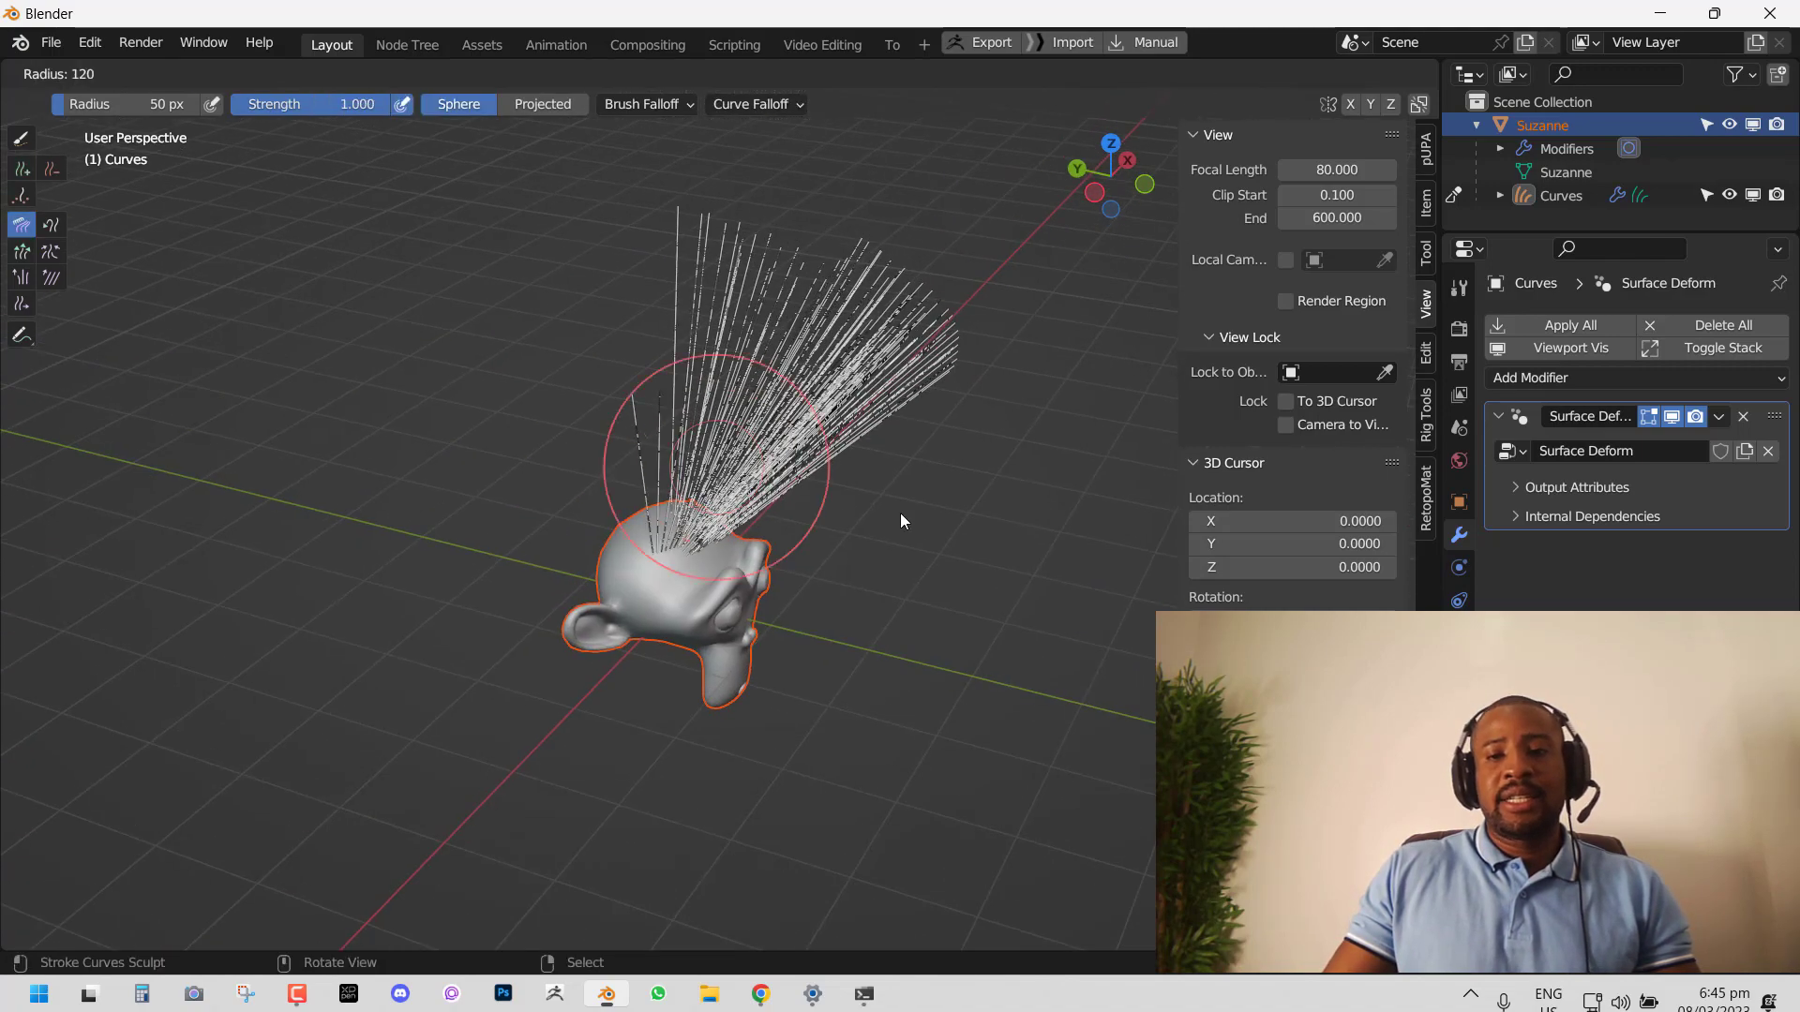
mouse_move(678, 324)
mouse_down()
mouse_move(870, 369)
mouse_move(547, 289)
mouse_up()
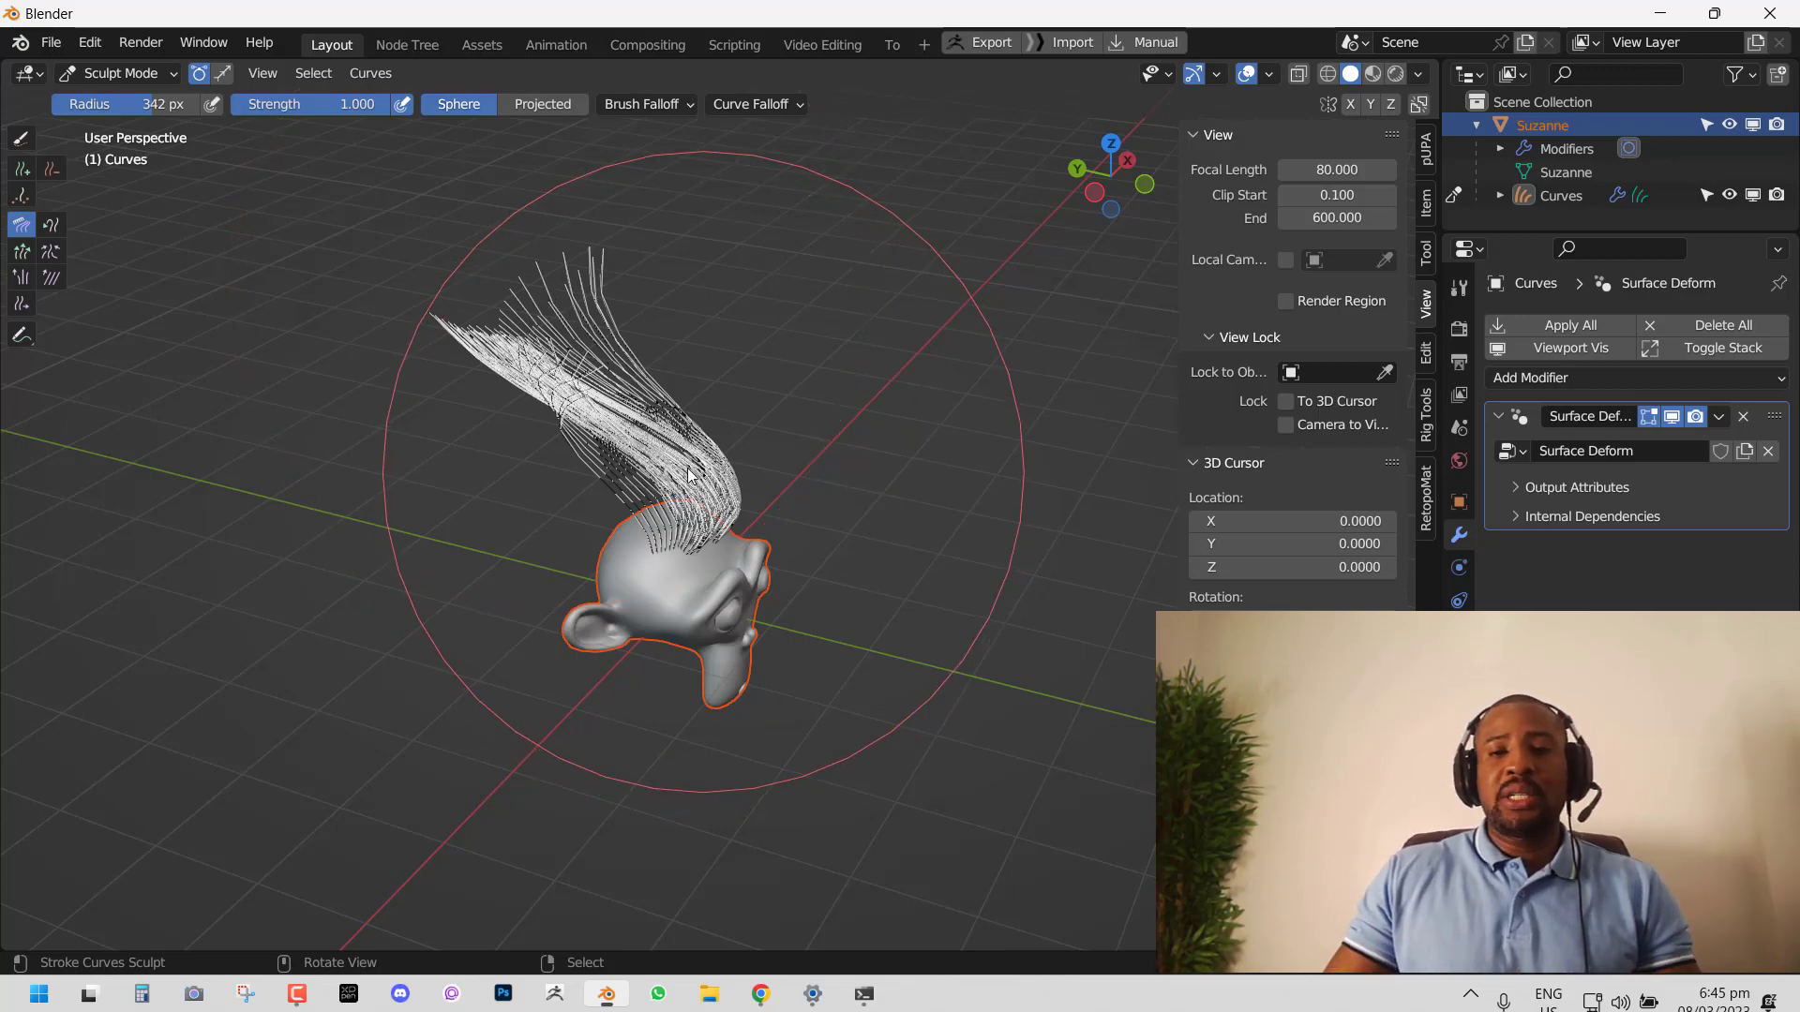
Step: Return from sculpting the hair curves to Object Mode and view the head from the front
middle_drag(689, 475, 812, 301)
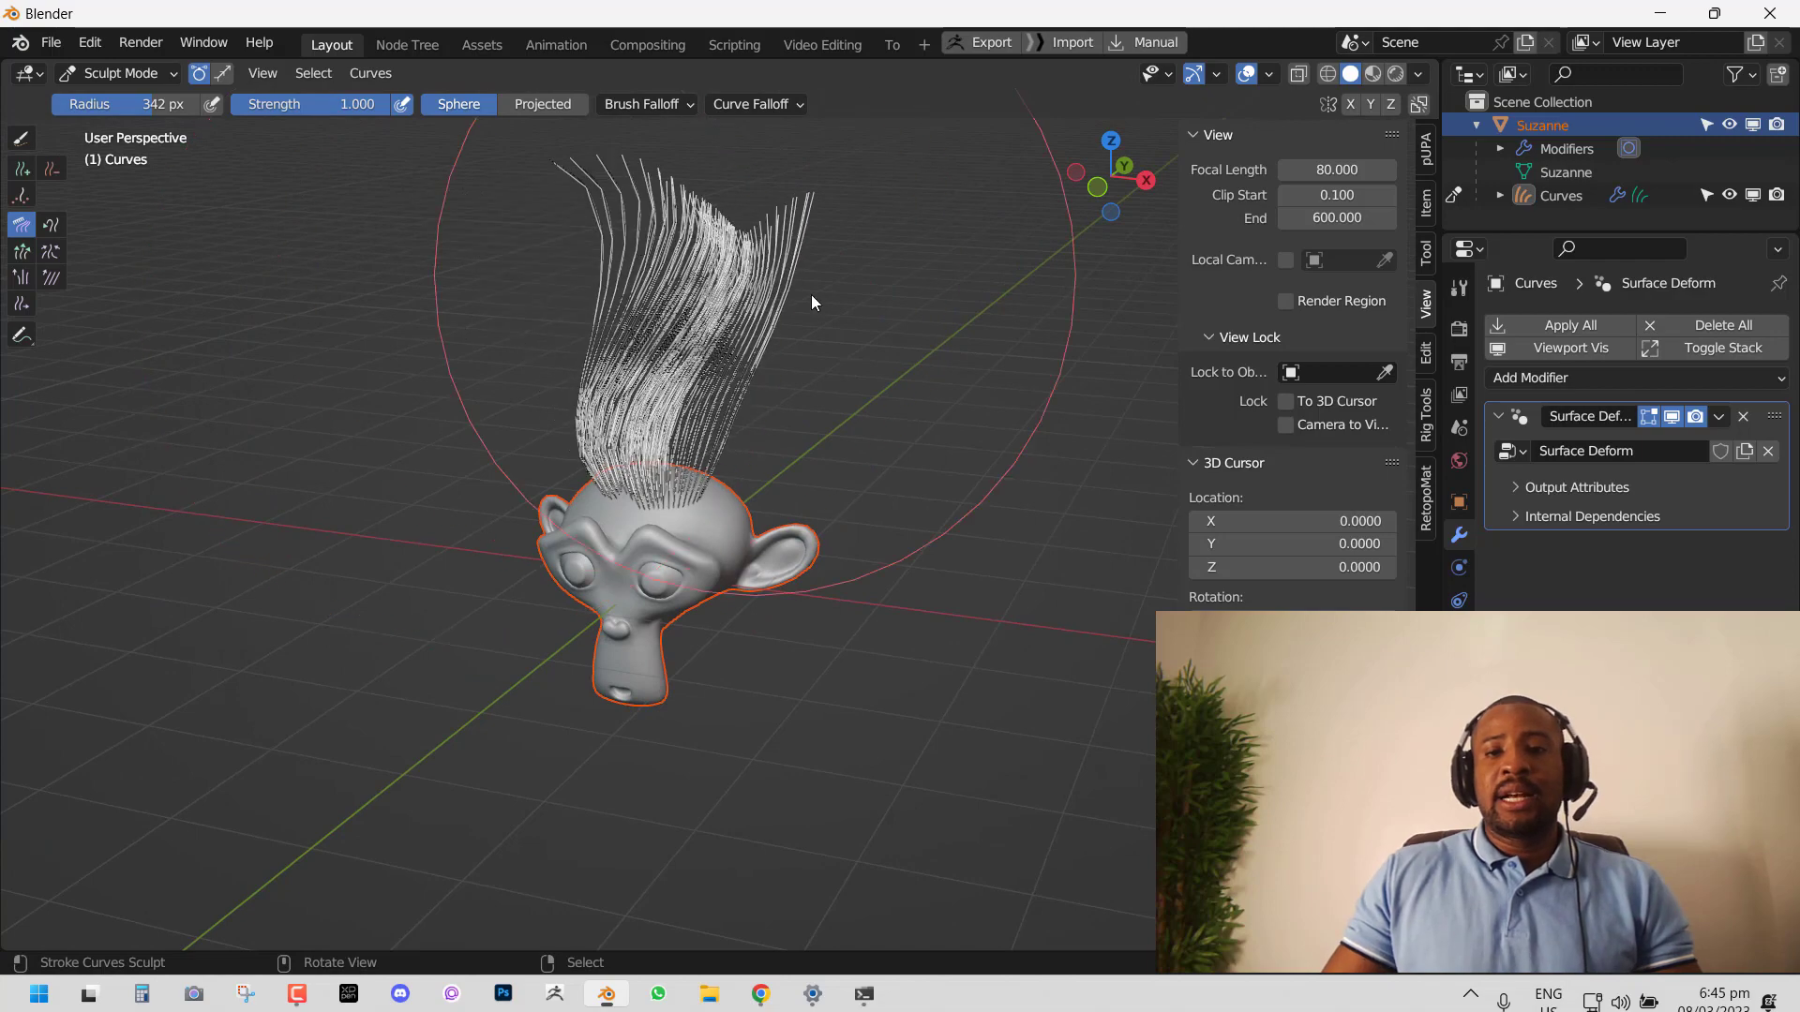
key(ctrl+Tab)
click(403, 473)
middle_drag(824, 442, 682, 375)
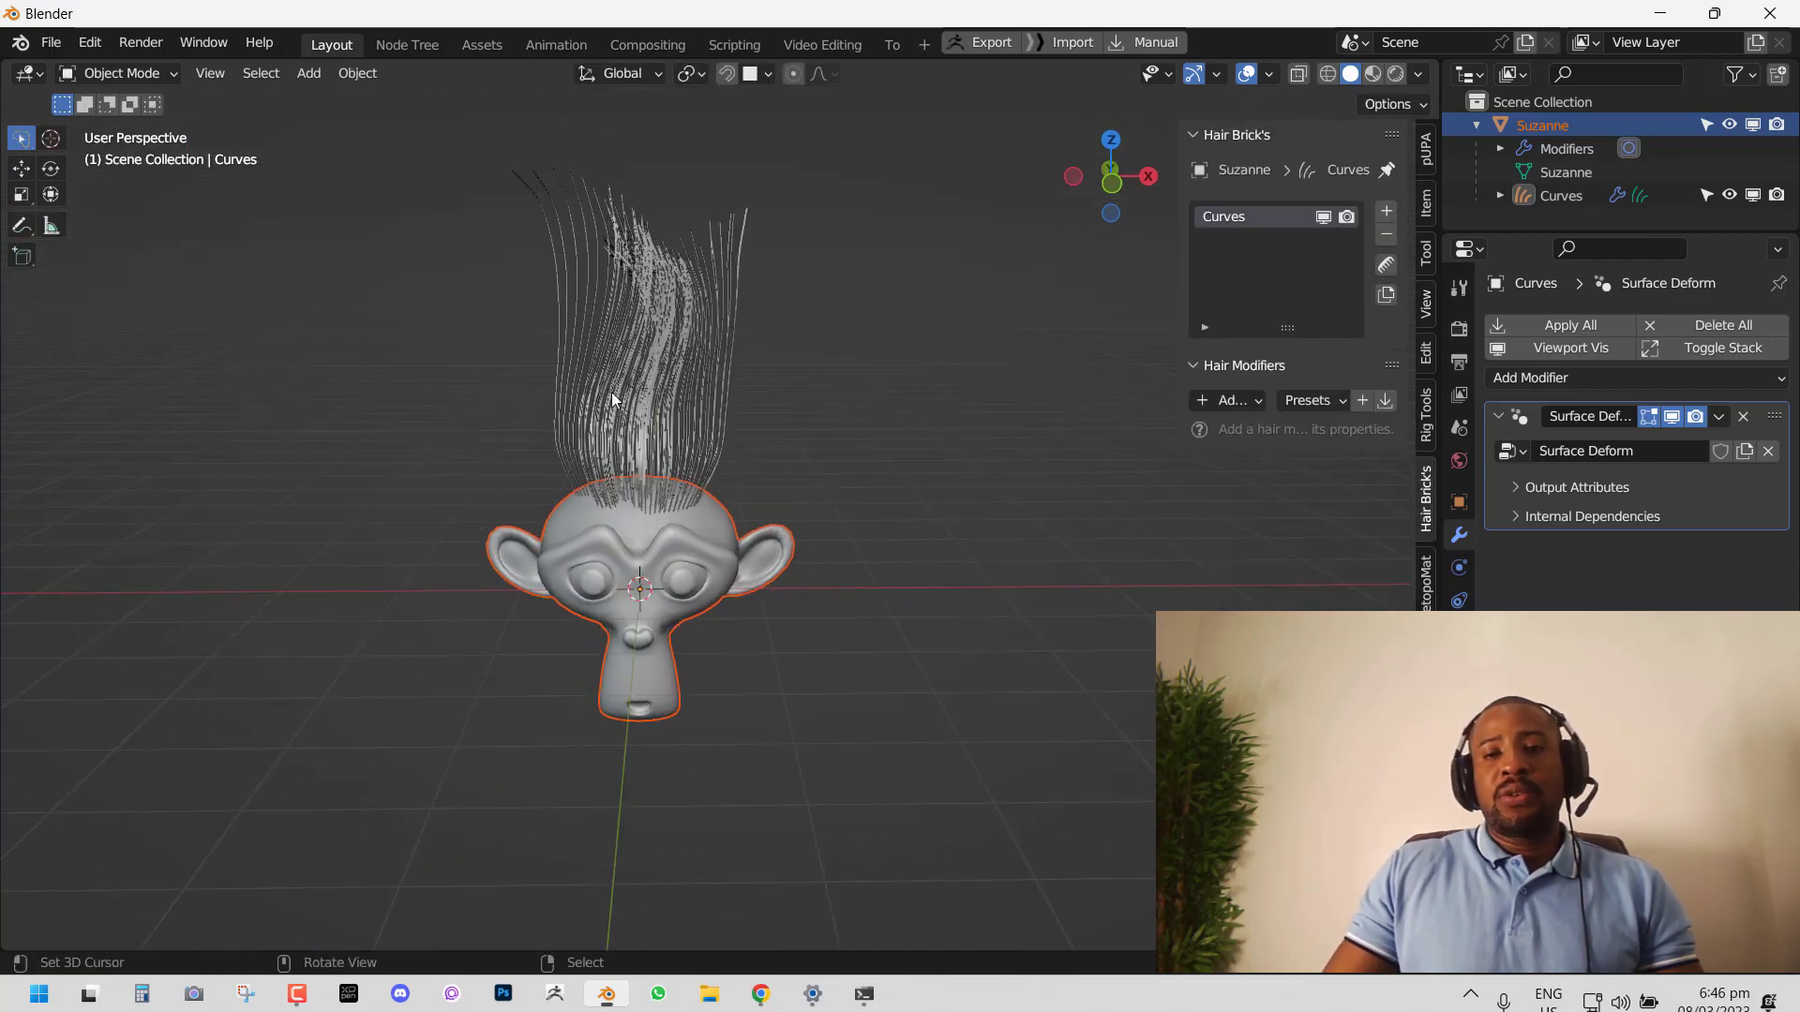
Step: Select the hair curves and add a Duplicate Hair Curves modifier with a radius of 0.010
click(682, 375)
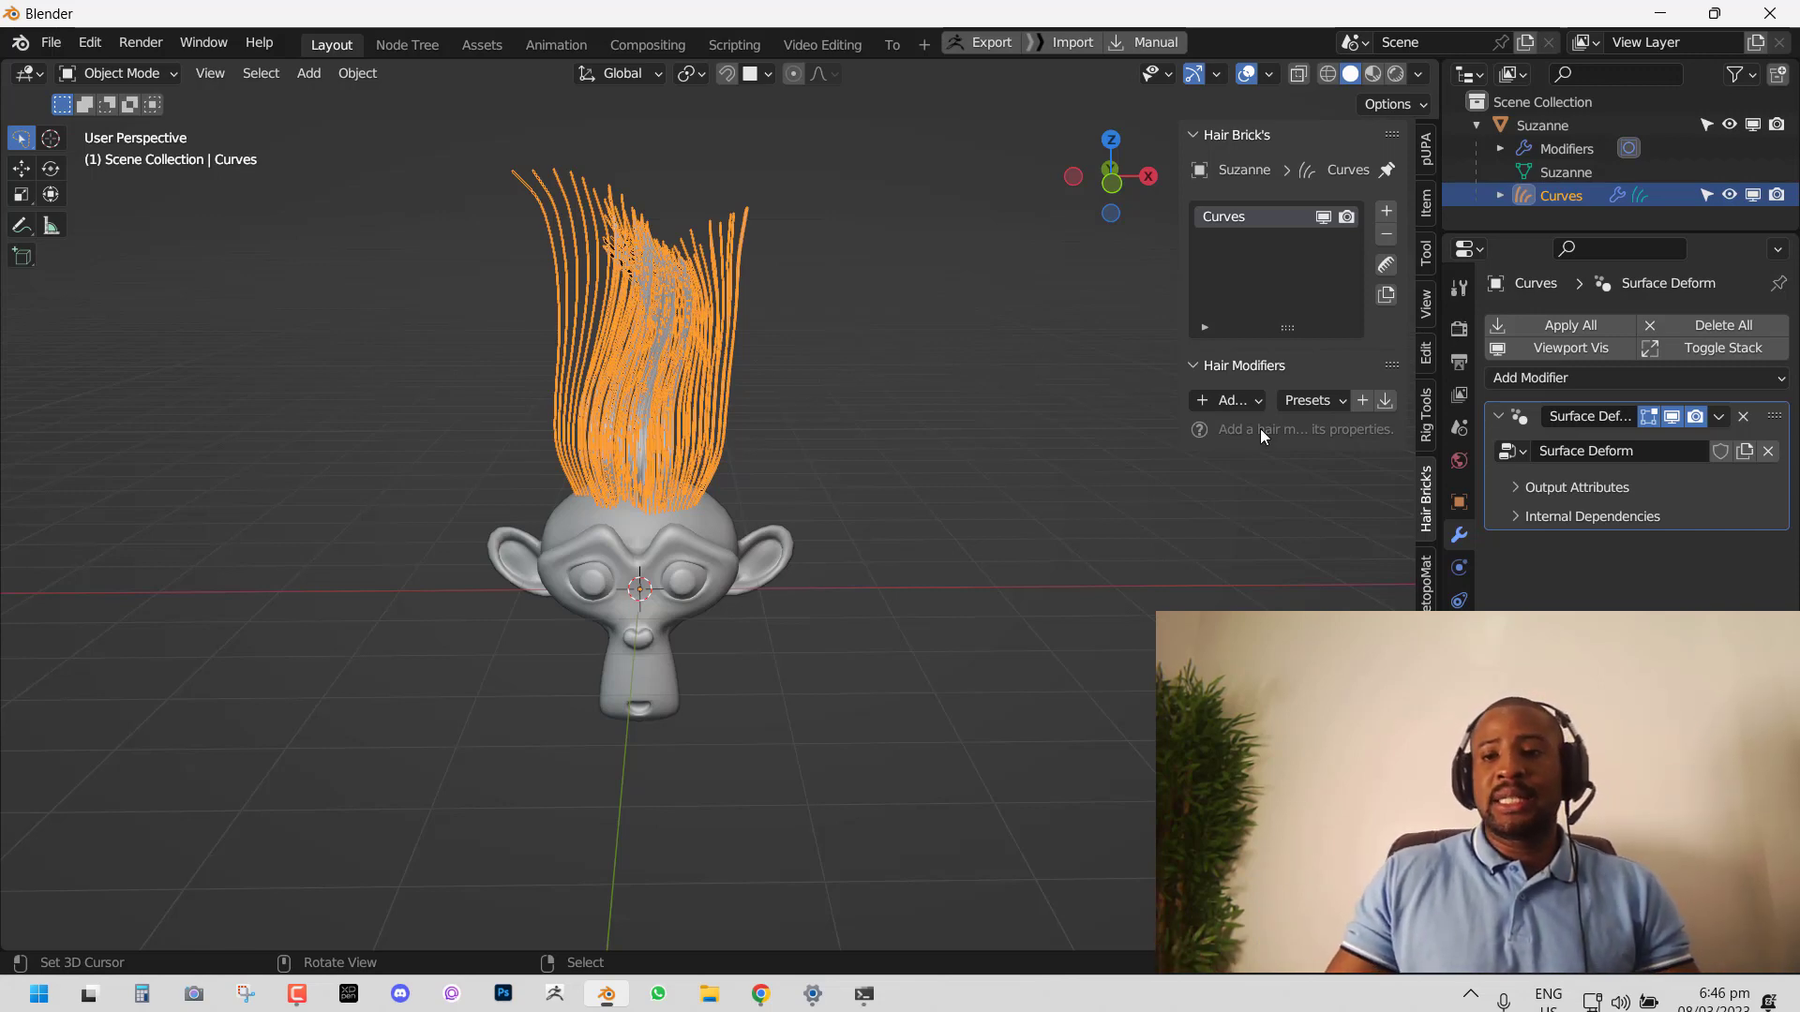
click(1217, 401)
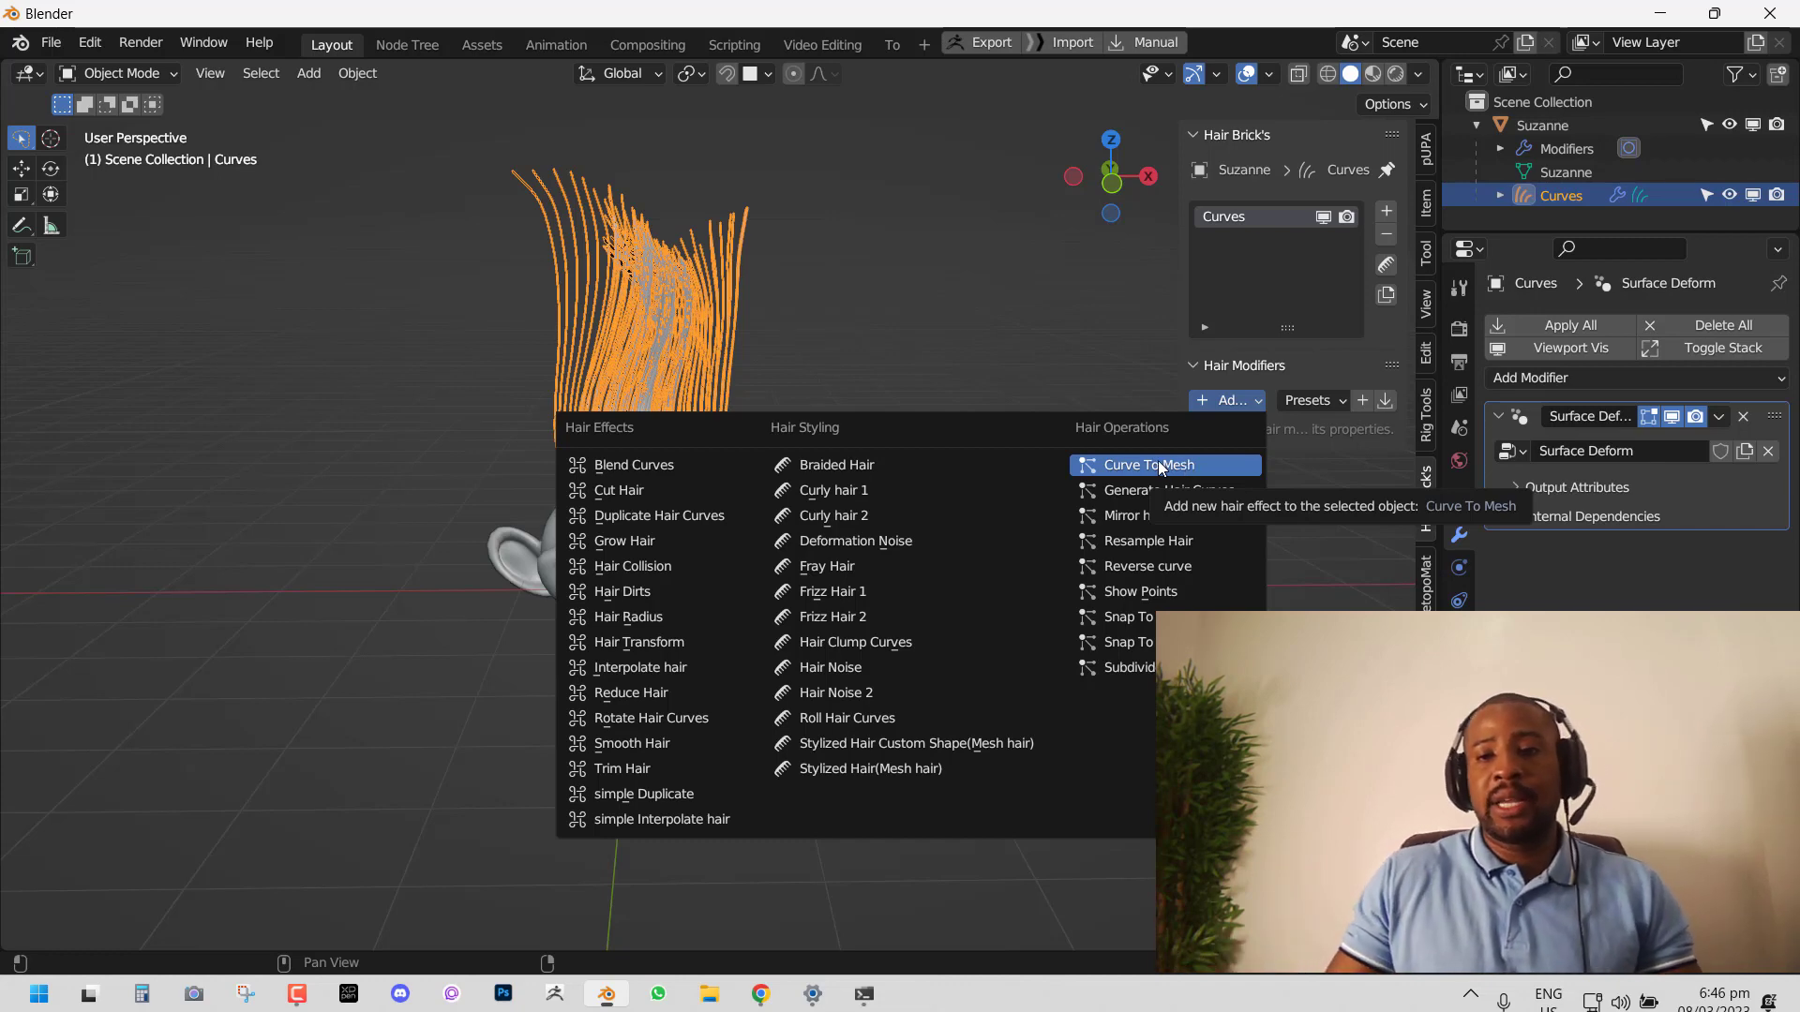
click(1144, 492)
middle_drag(828, 527, 871, 512)
click(1228, 400)
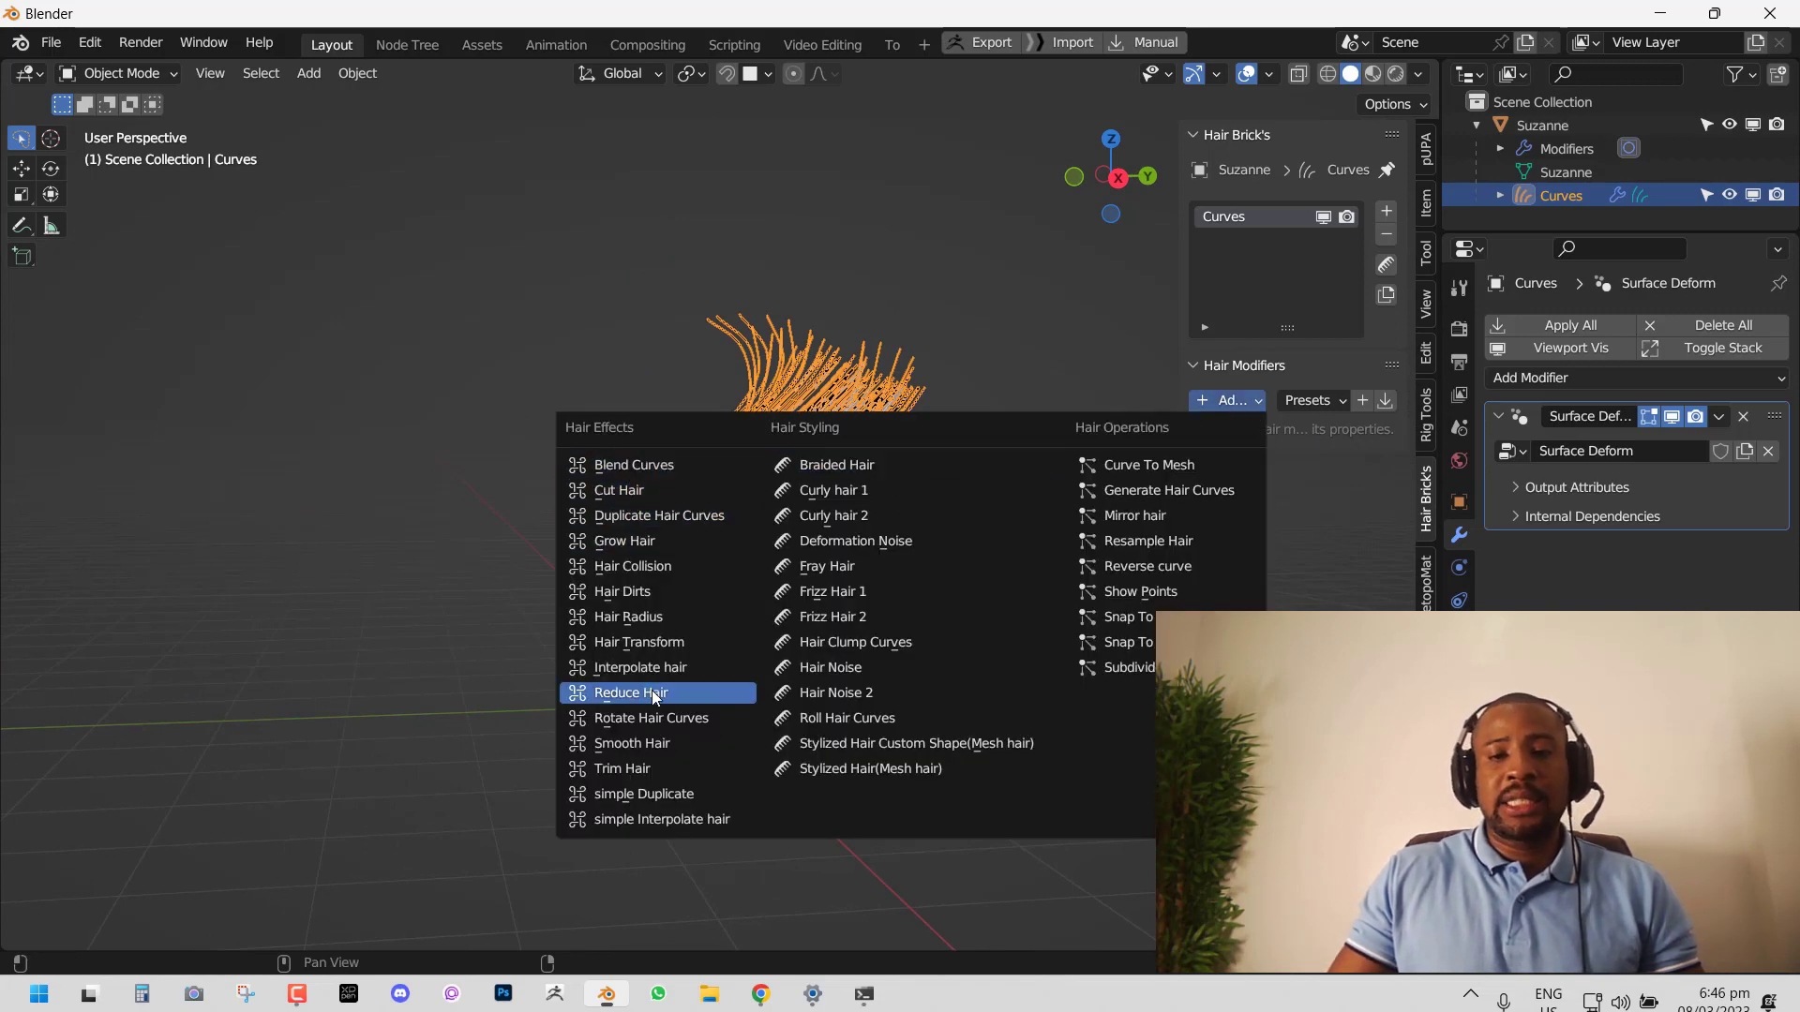
click(649, 516)
middle_drag(656, 525, 749, 583)
drag(1307, 519, 1359, 519)
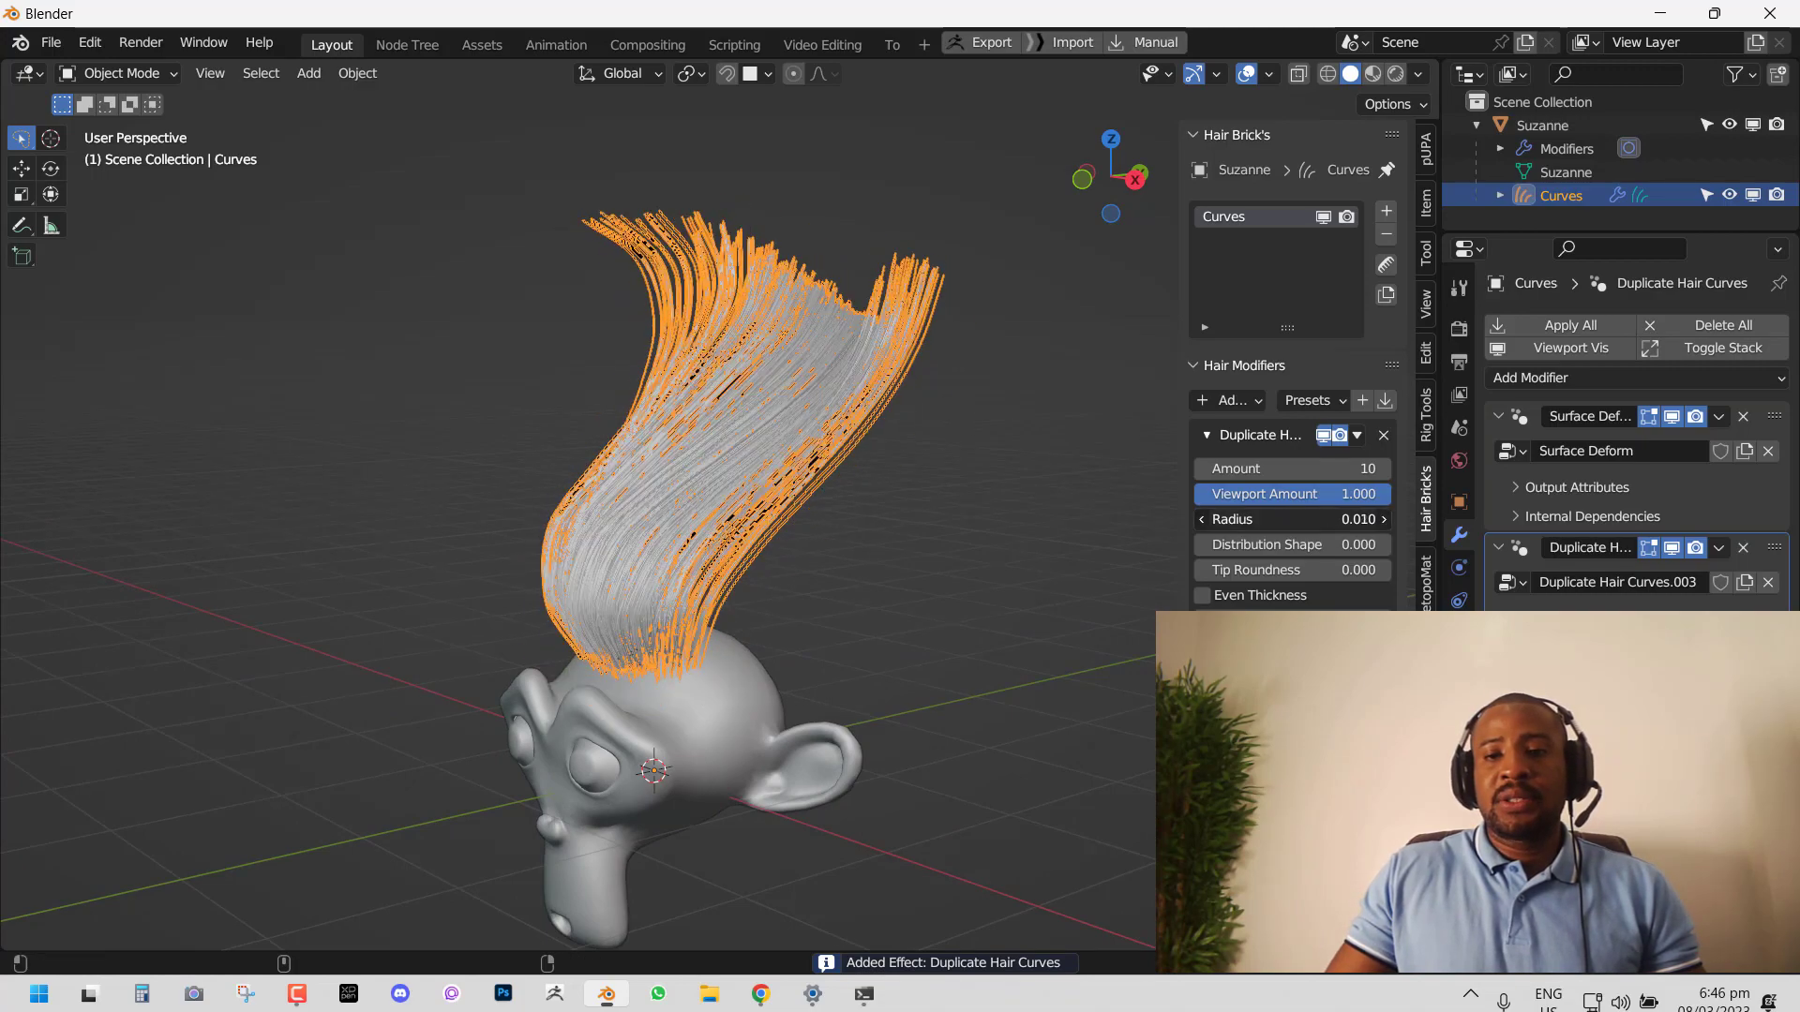
Step: Enable Even Thickness on the Duplicate Hair Curves modifier and collapse its settings
middle_drag(918, 590, 1153, 565)
click(480, 581)
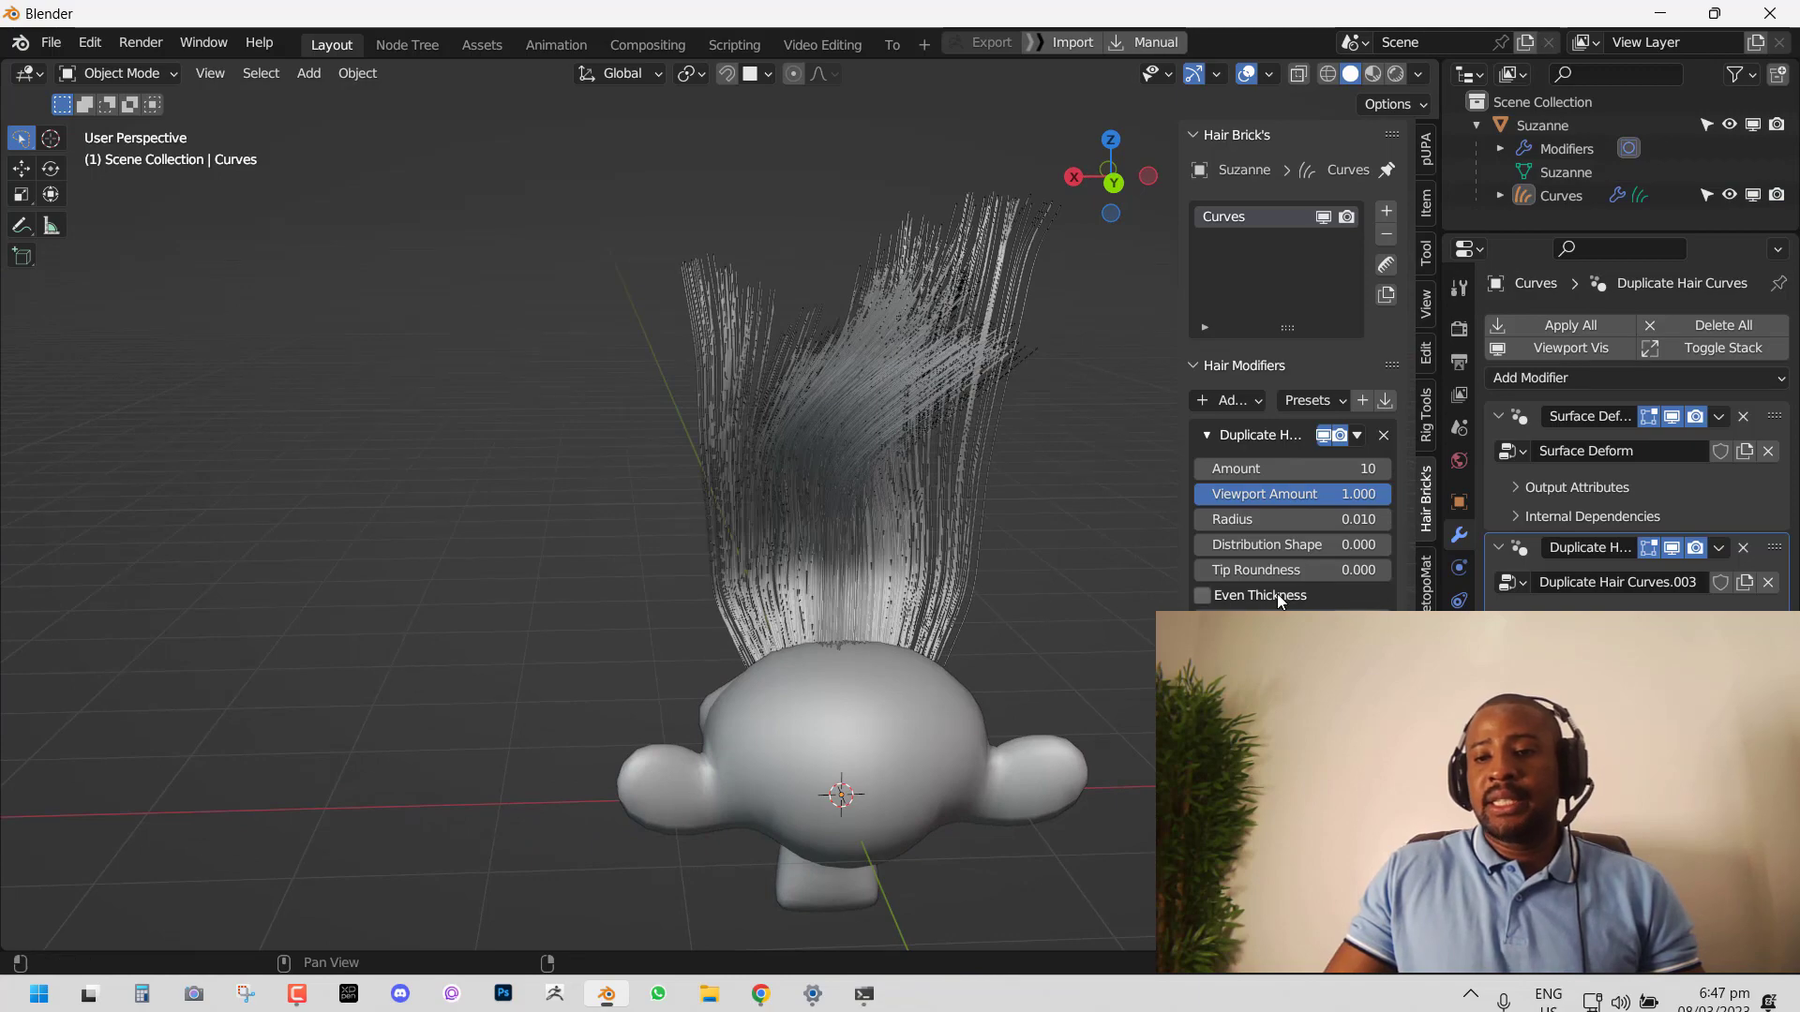
click(1280, 600)
middle_drag(841, 515, 1172, 464)
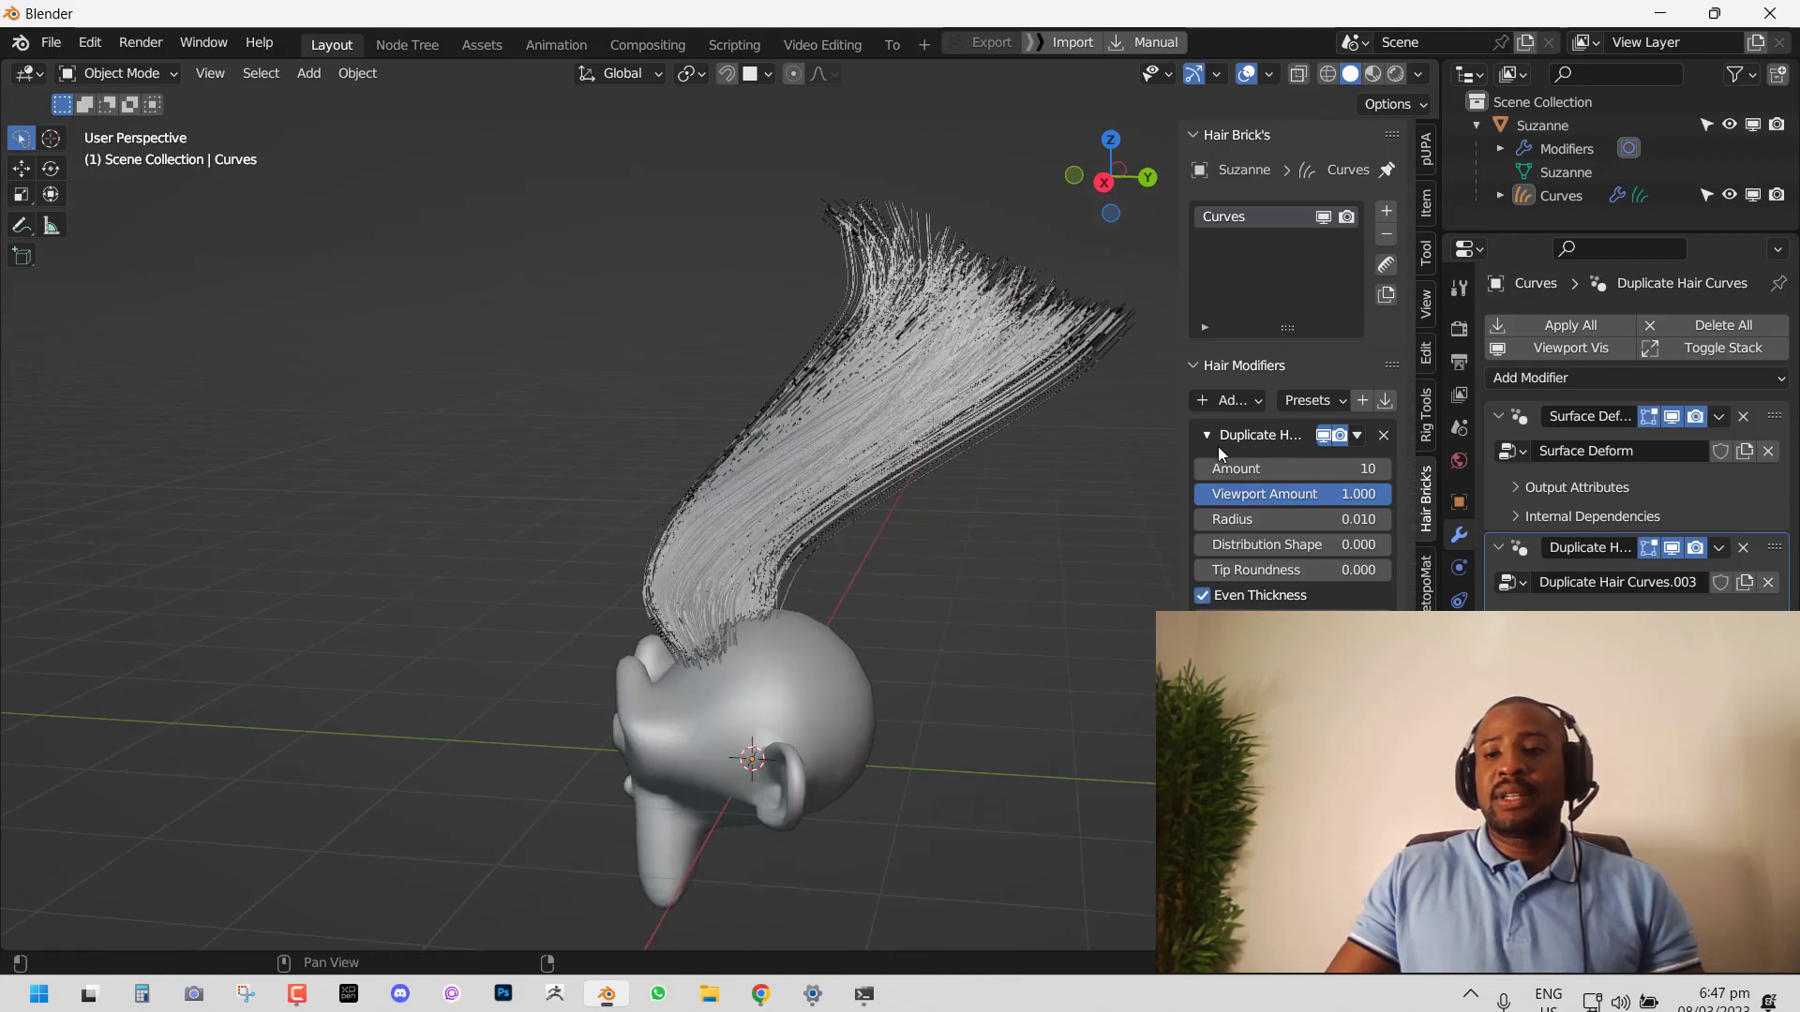
click(1217, 441)
Step: Add a Curly hair 2 modifier with a curl scale of 0.103 and Curlyness of 189.180
click(1228, 401)
click(1300, 405)
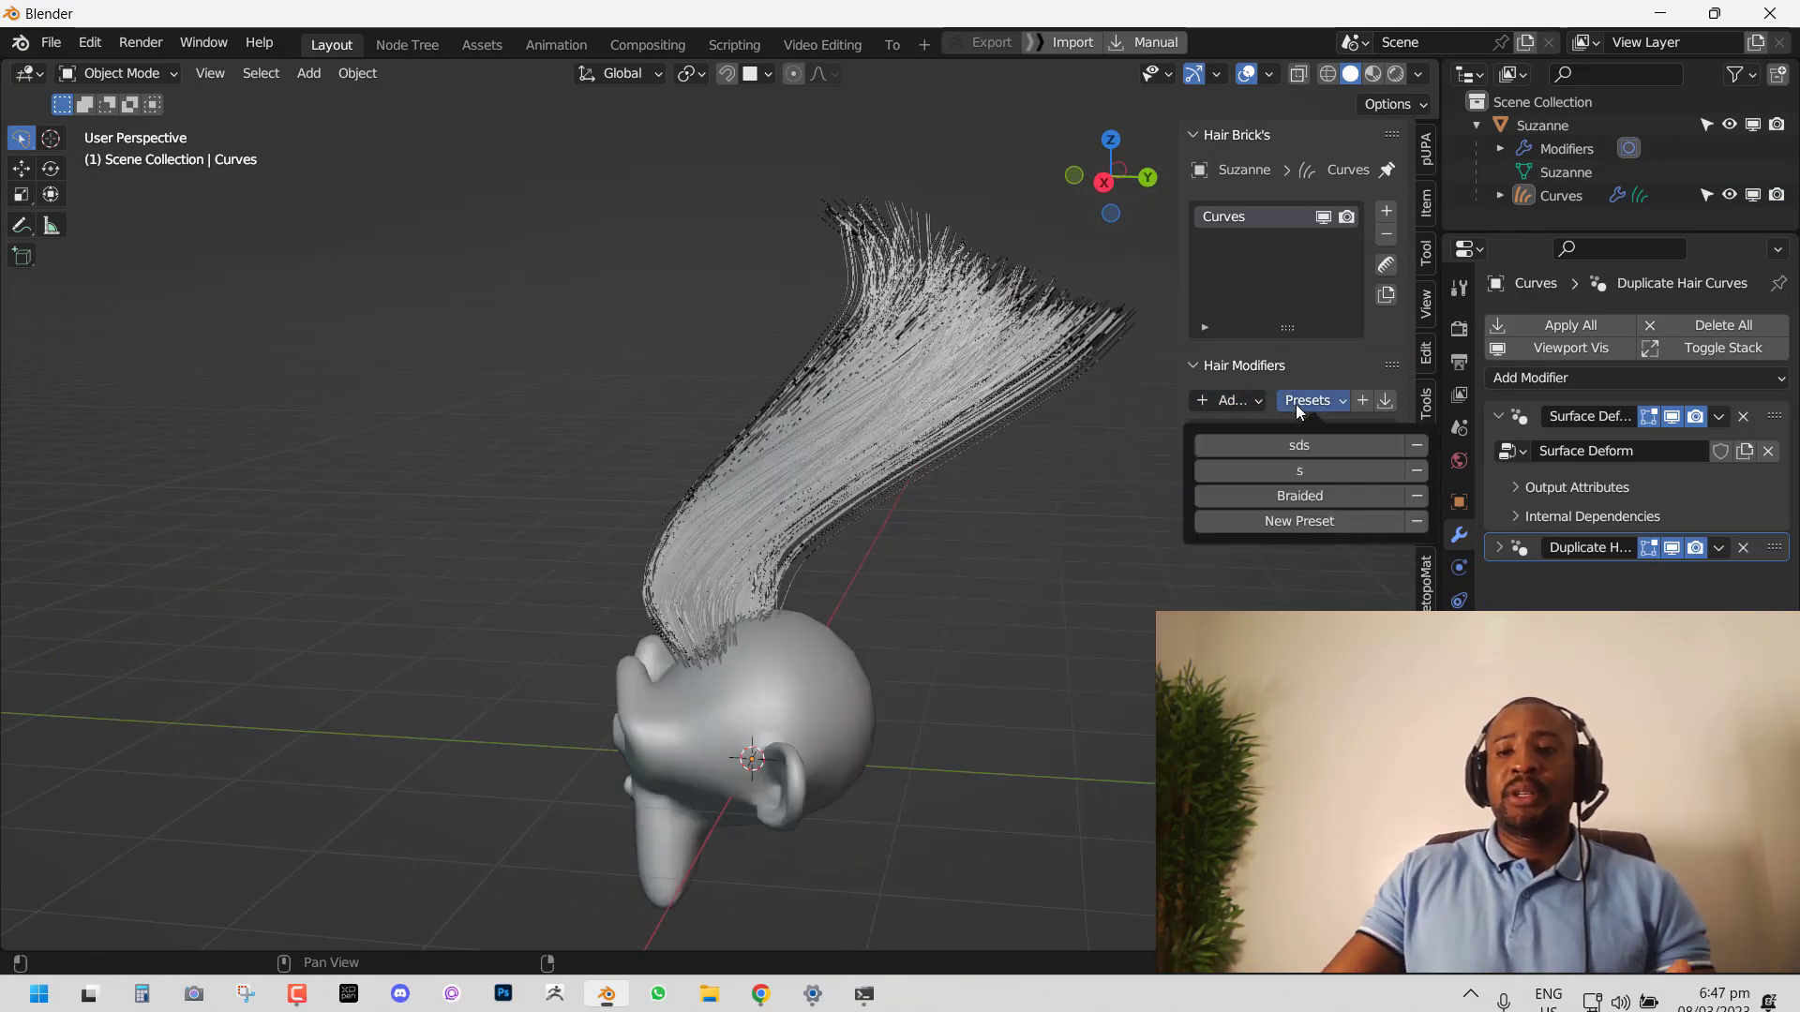
click(1223, 401)
click(1223, 402)
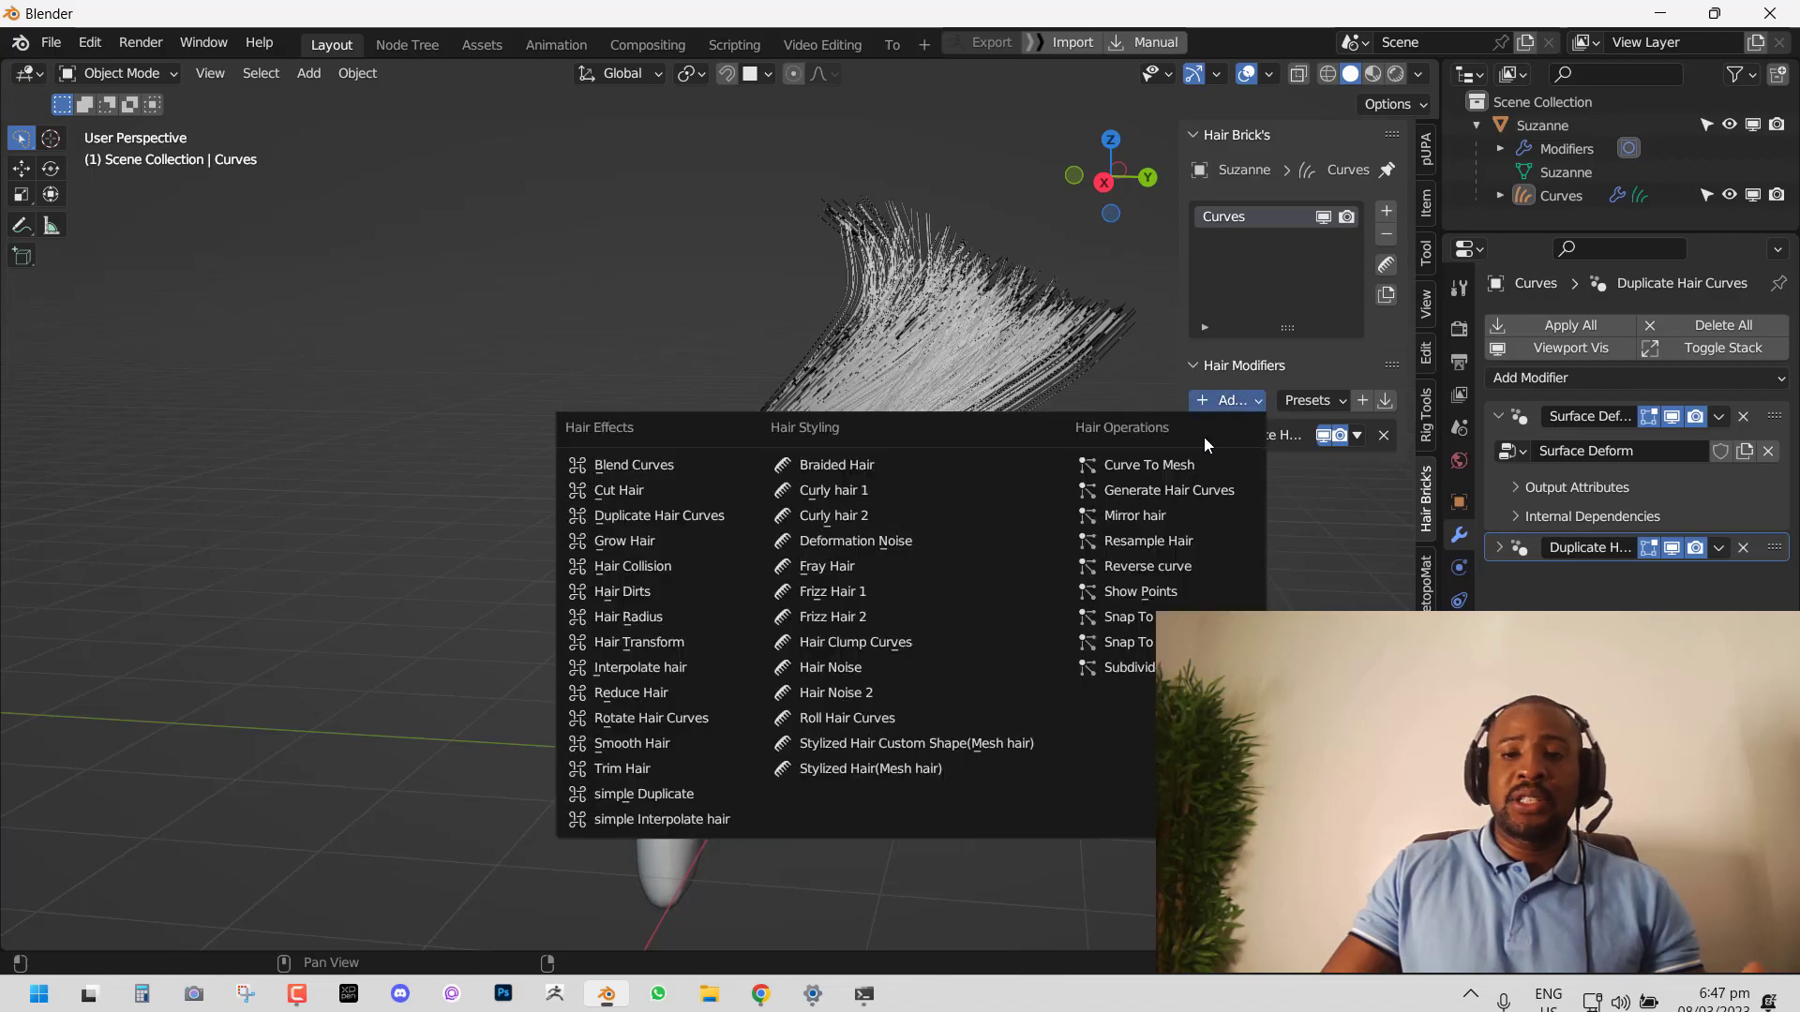
click(892, 519)
middle_drag(895, 526, 1016, 517)
drag(1261, 581, 1358, 581)
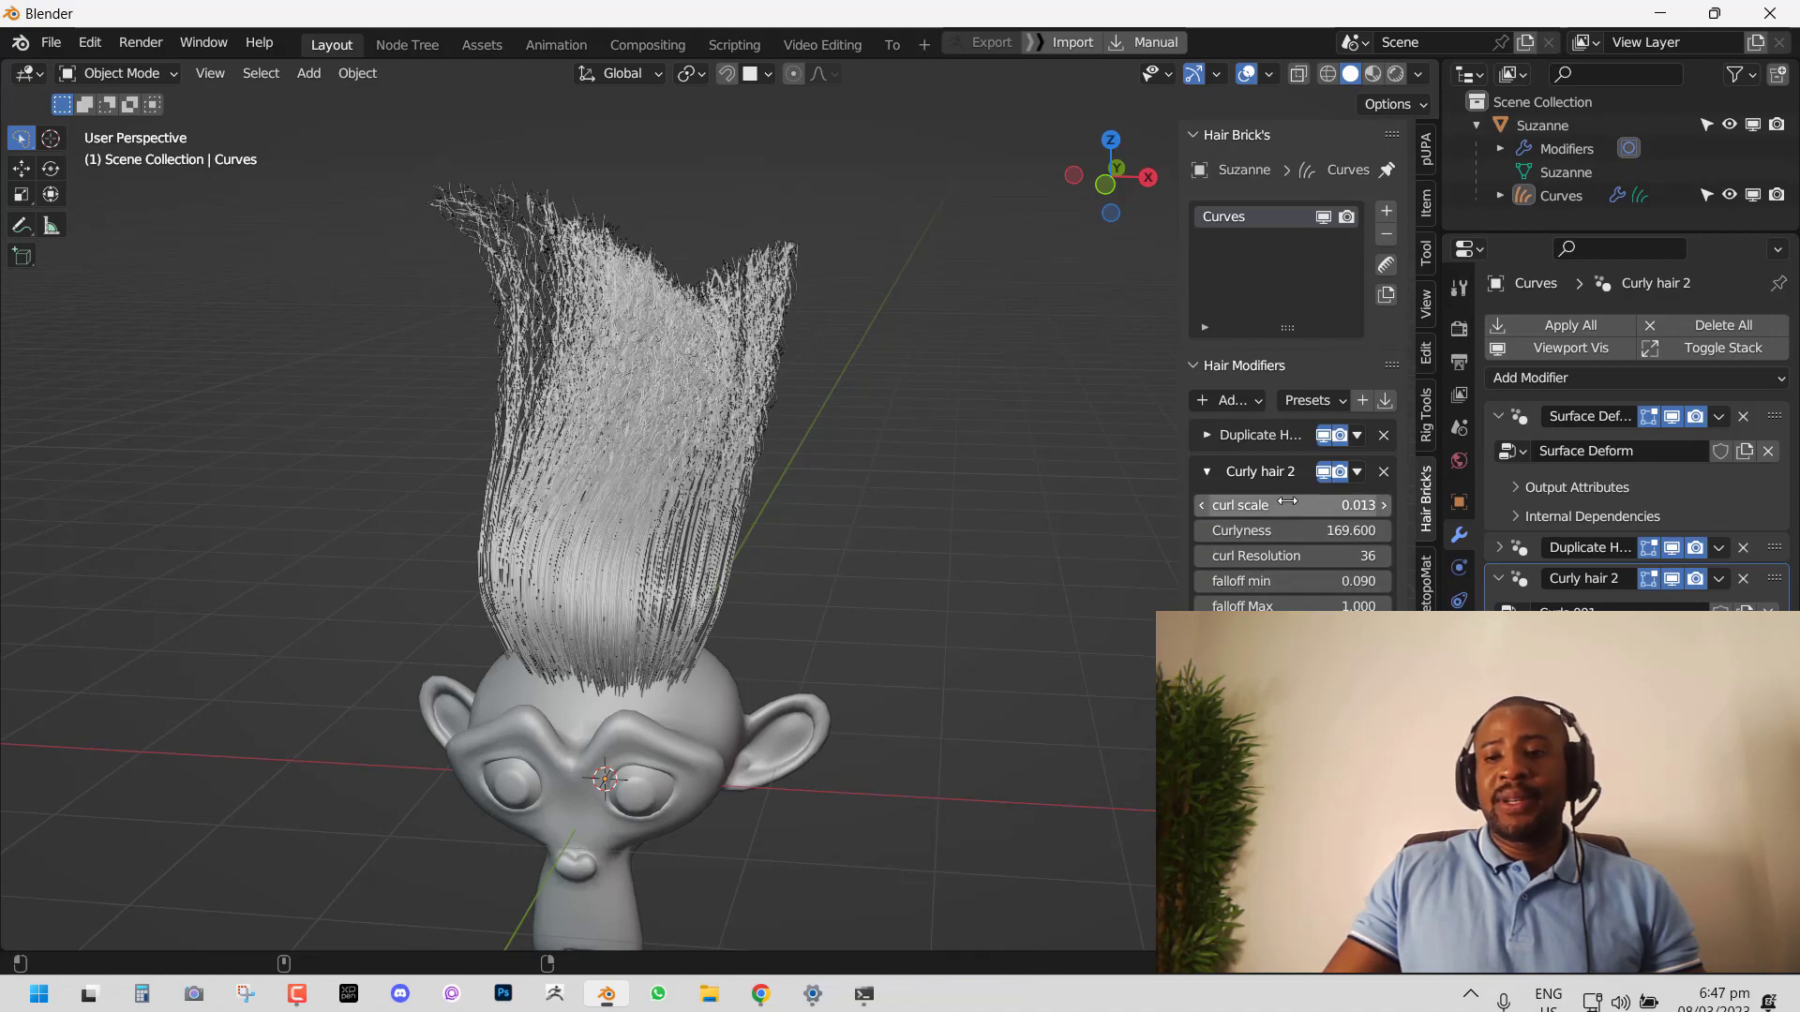
drag(1287, 502, 1382, 530)
Step: Move the Curly hair 2 modifier above the Duplicate Hair Curves modifier in the stack
click(1356, 471)
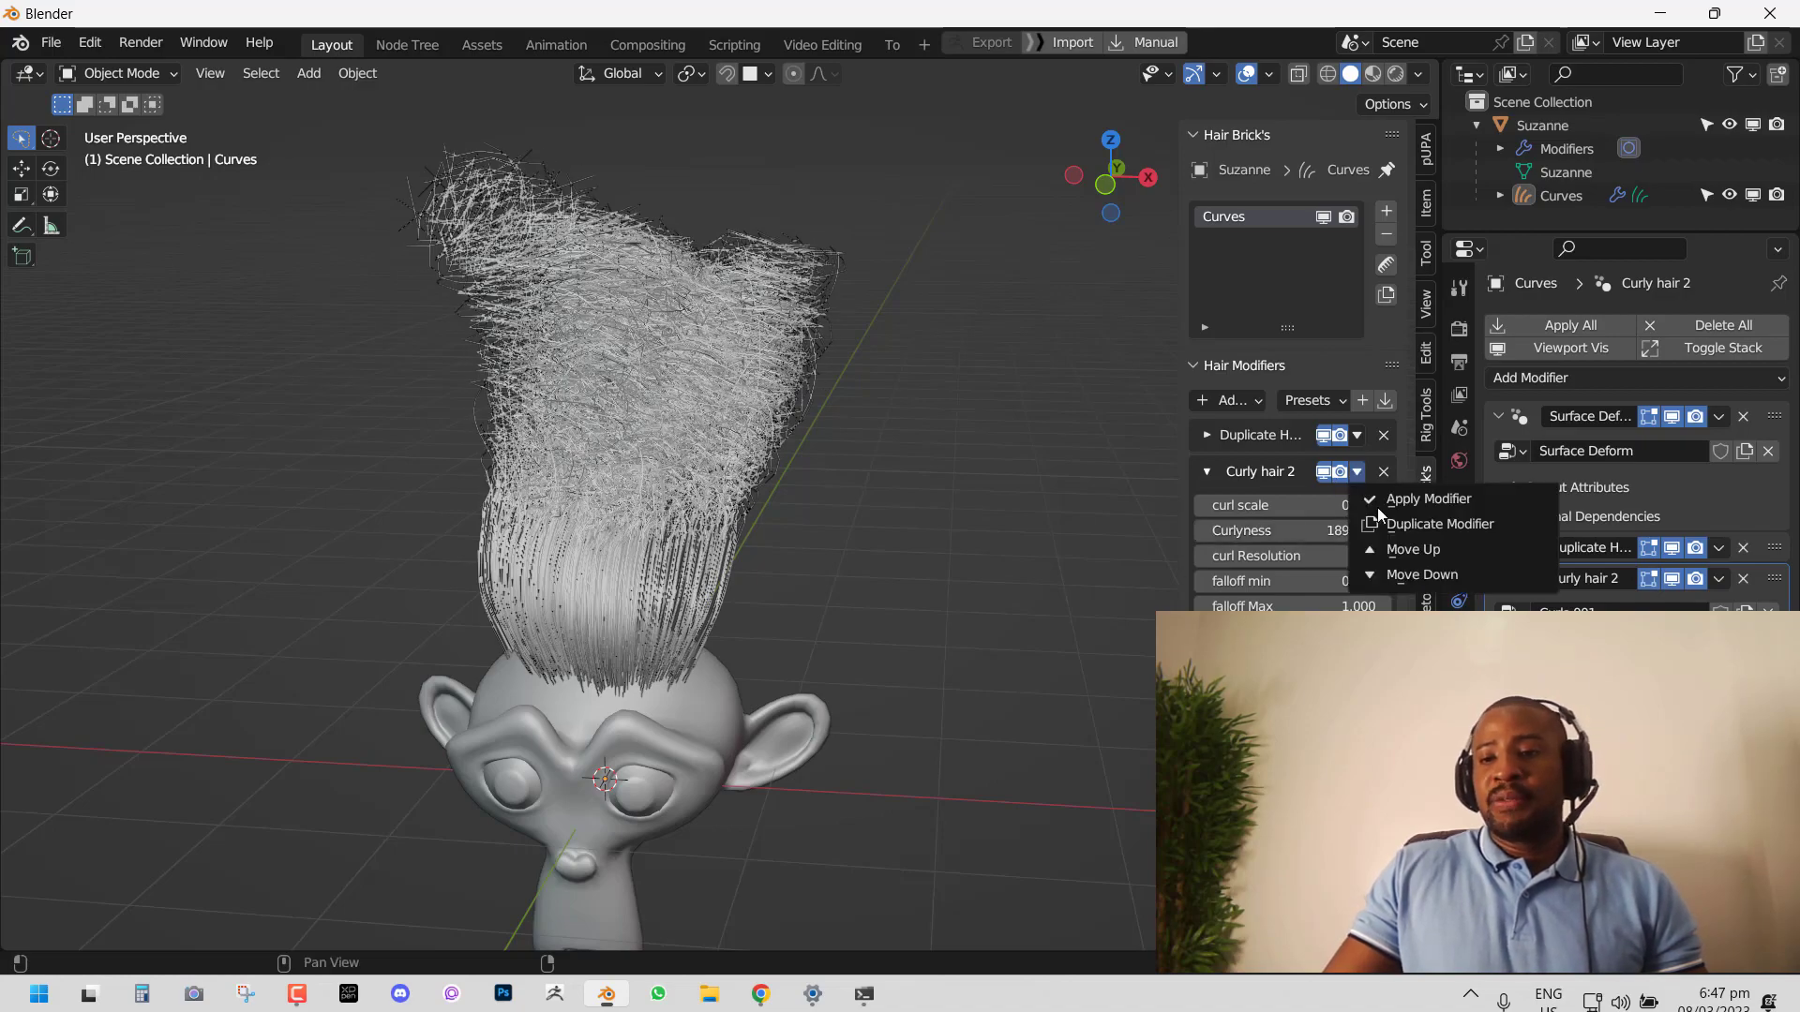
click(1436, 553)
middle_drag(984, 553, 825, 561)
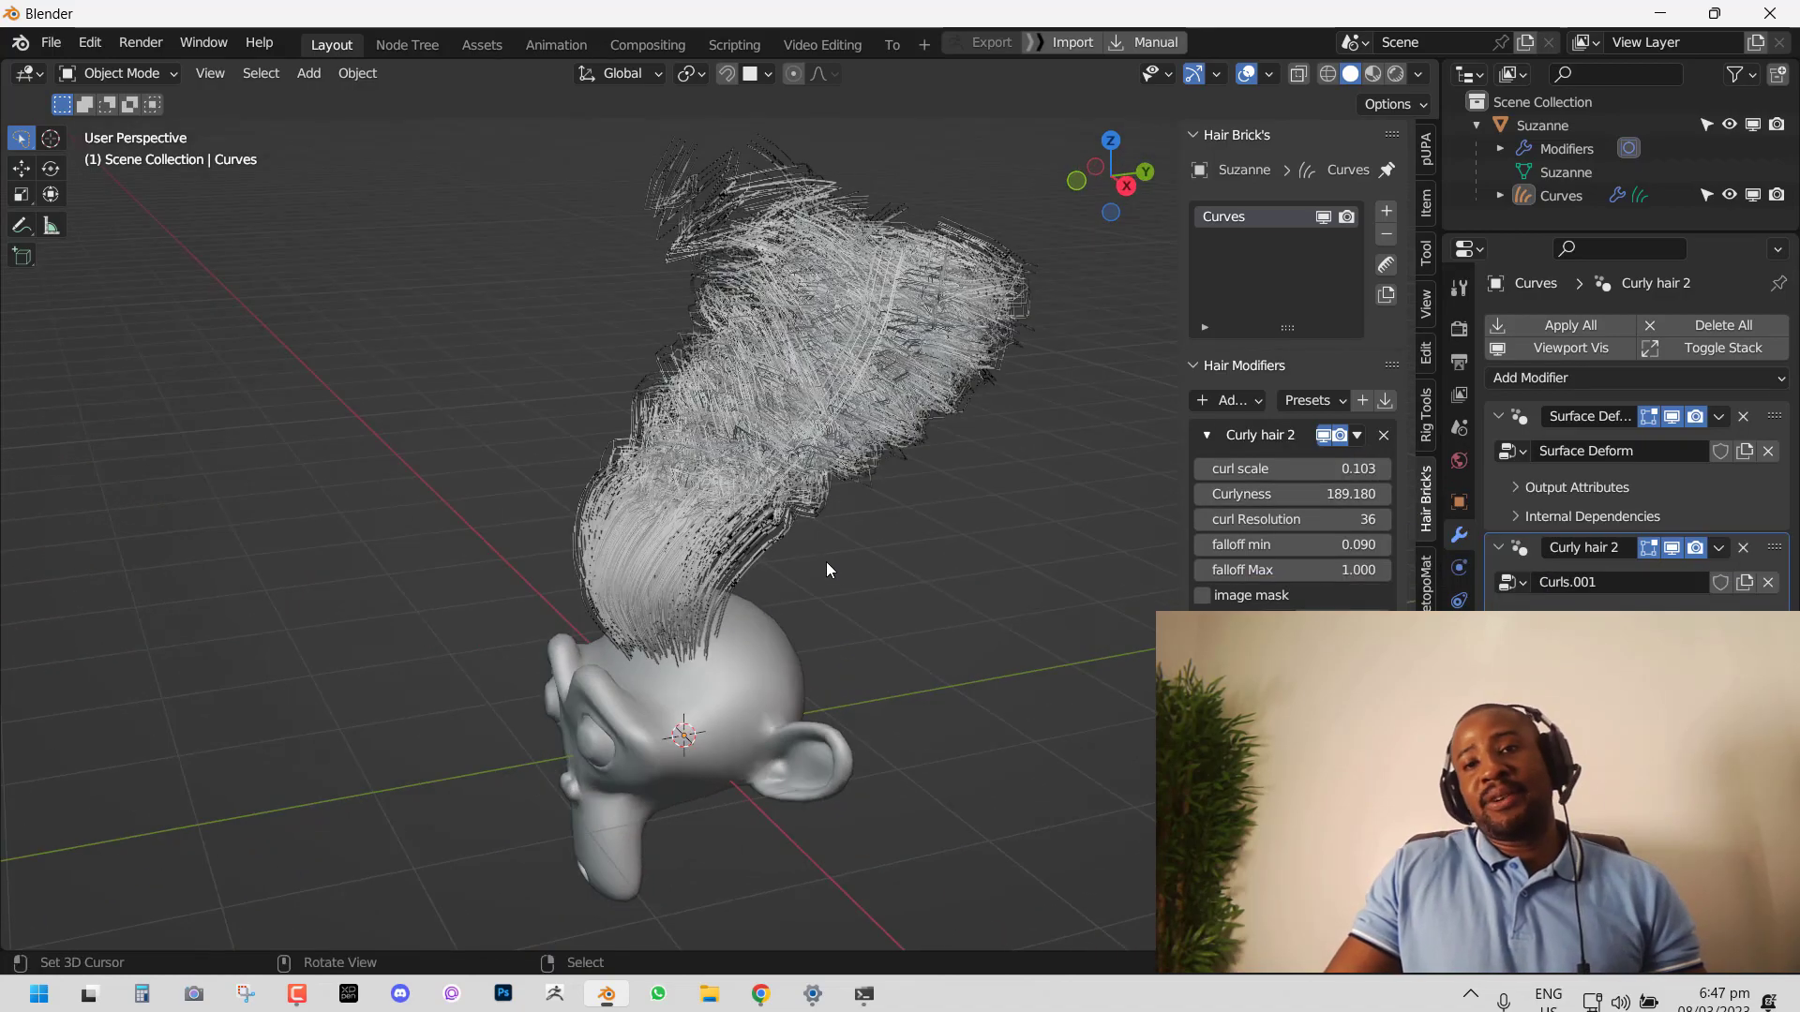
Step: Replace the Curly hair 2 and Duplicate Hair Curves modifiers with Resample Hair and Frizz Hair 1
click(1383, 435)
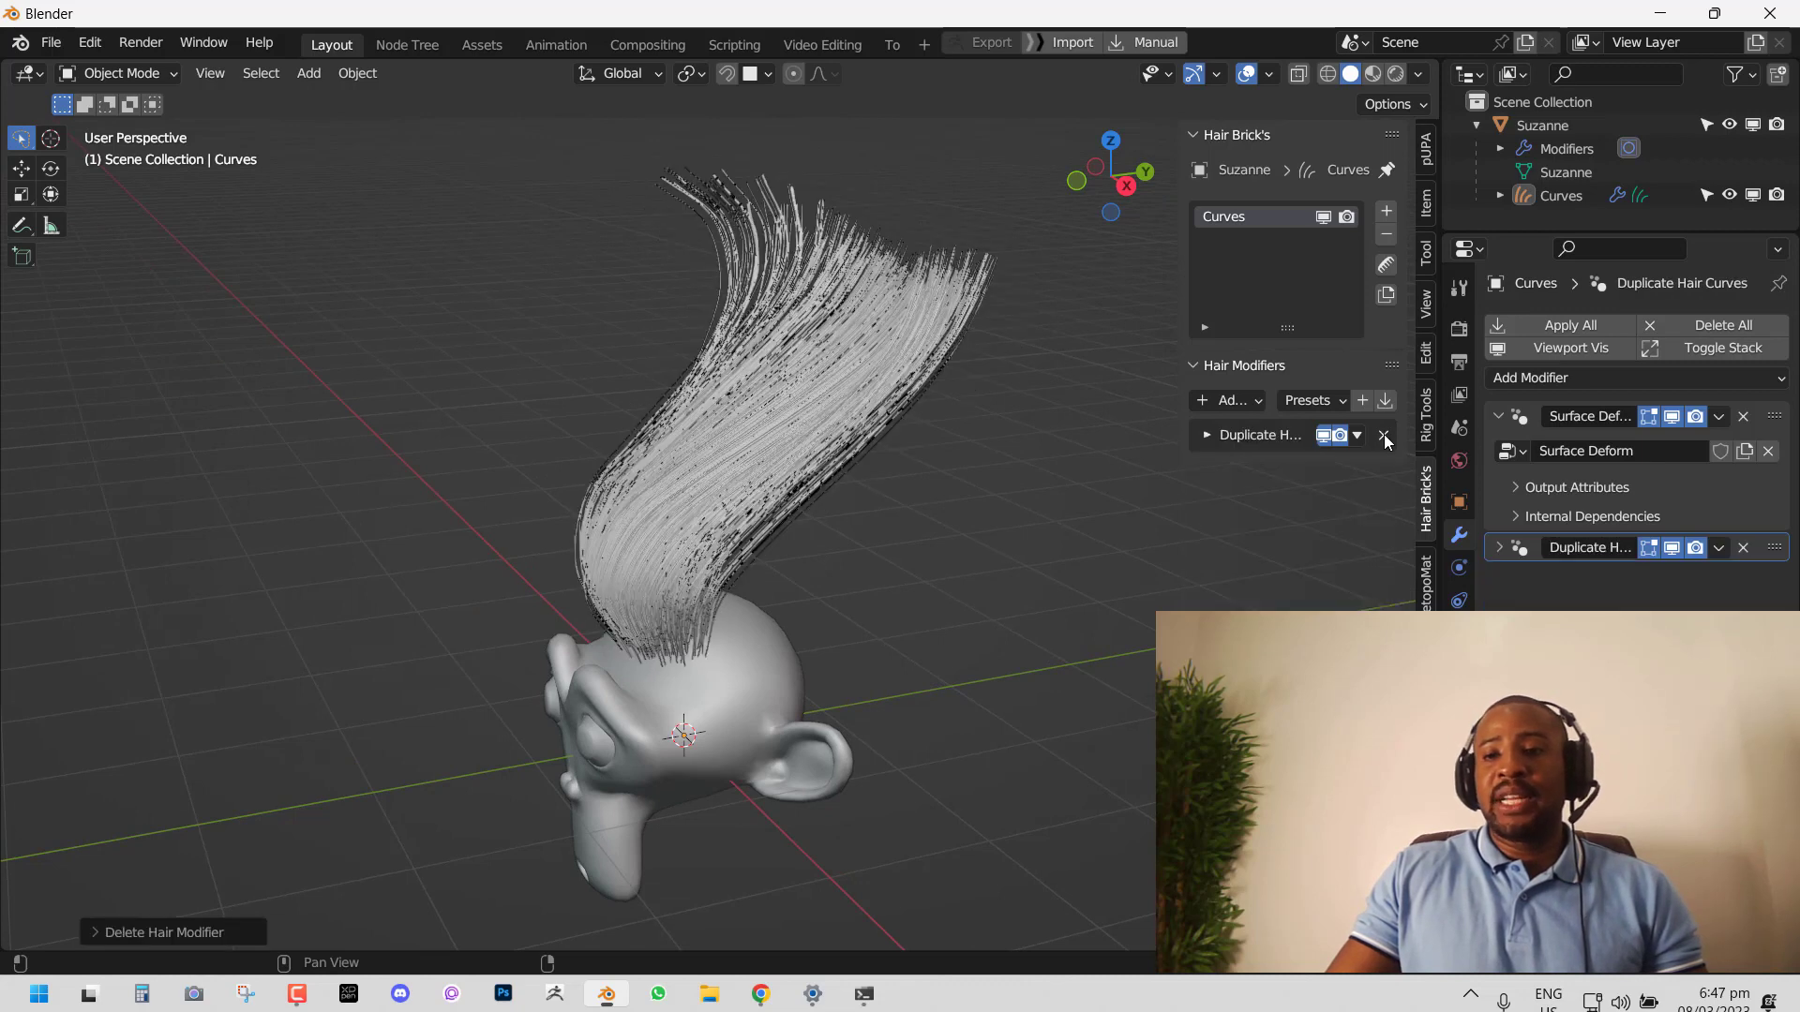
click(1384, 434)
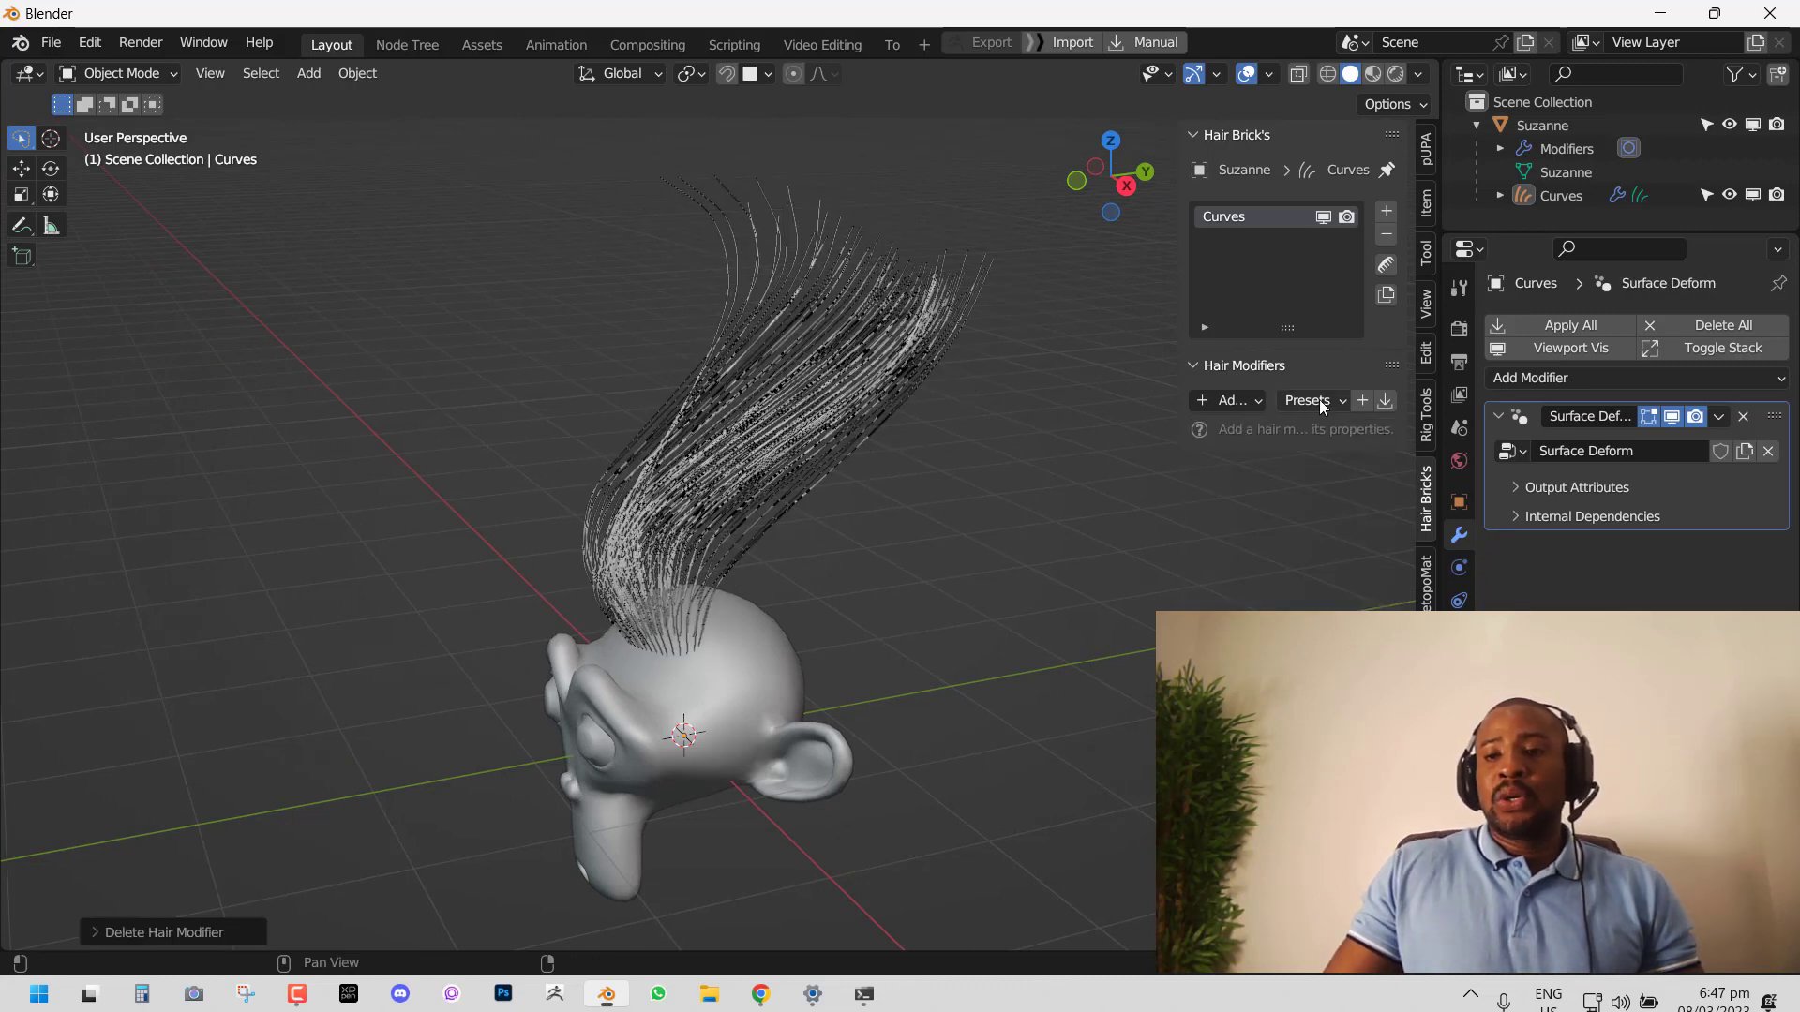
click(1228, 400)
click(1121, 538)
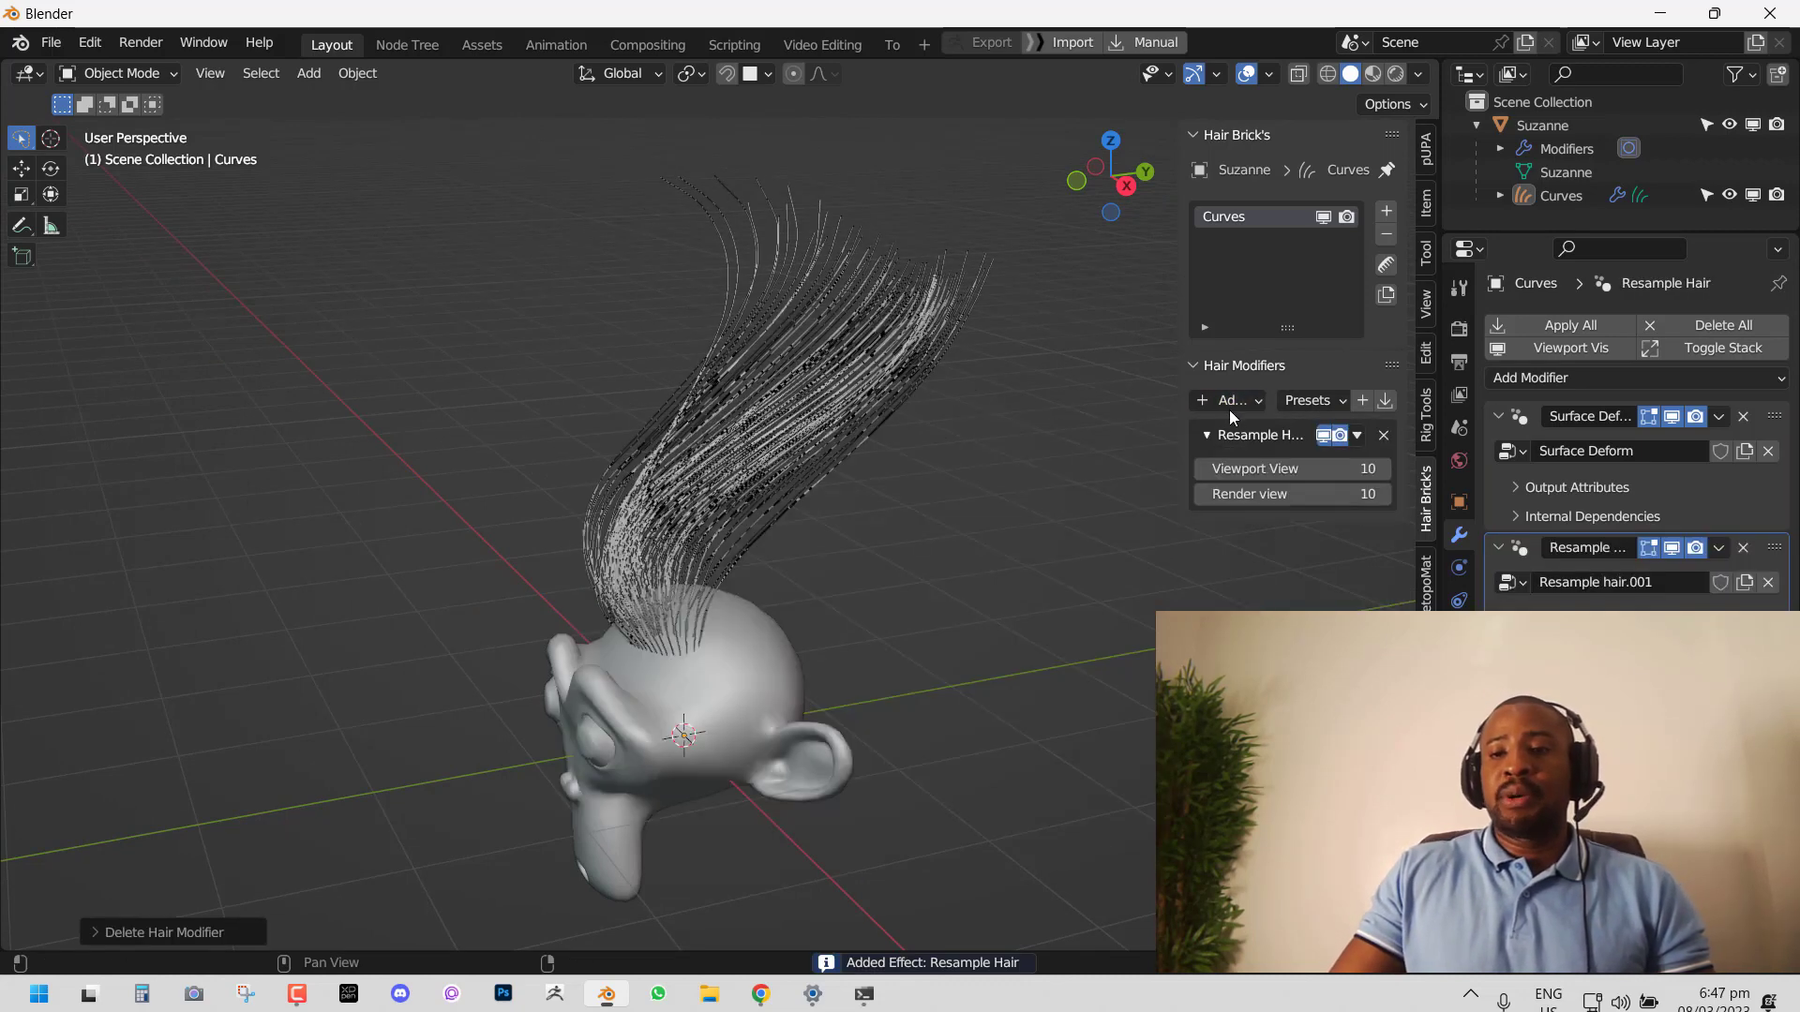
click(1228, 405)
click(787, 592)
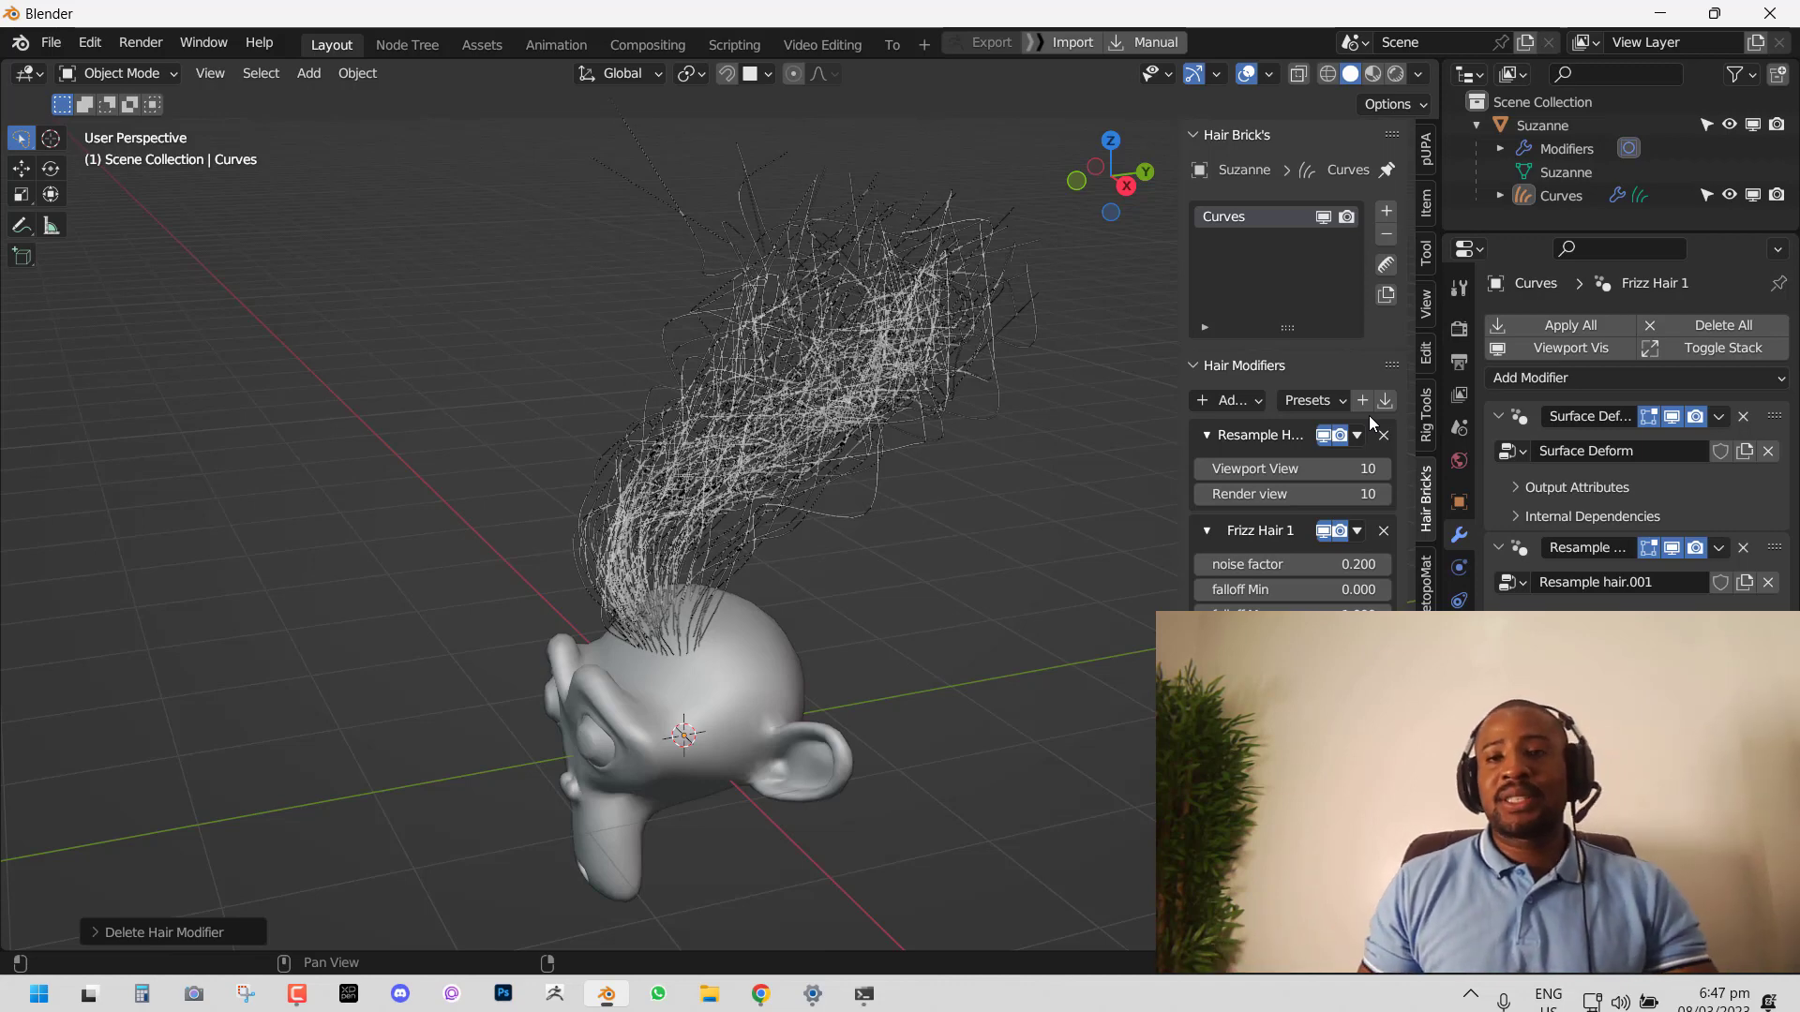
Step: Examine the User Library preference of the Hair Brick's Addon, cancel the folder selection and close the preferences
key(F4)
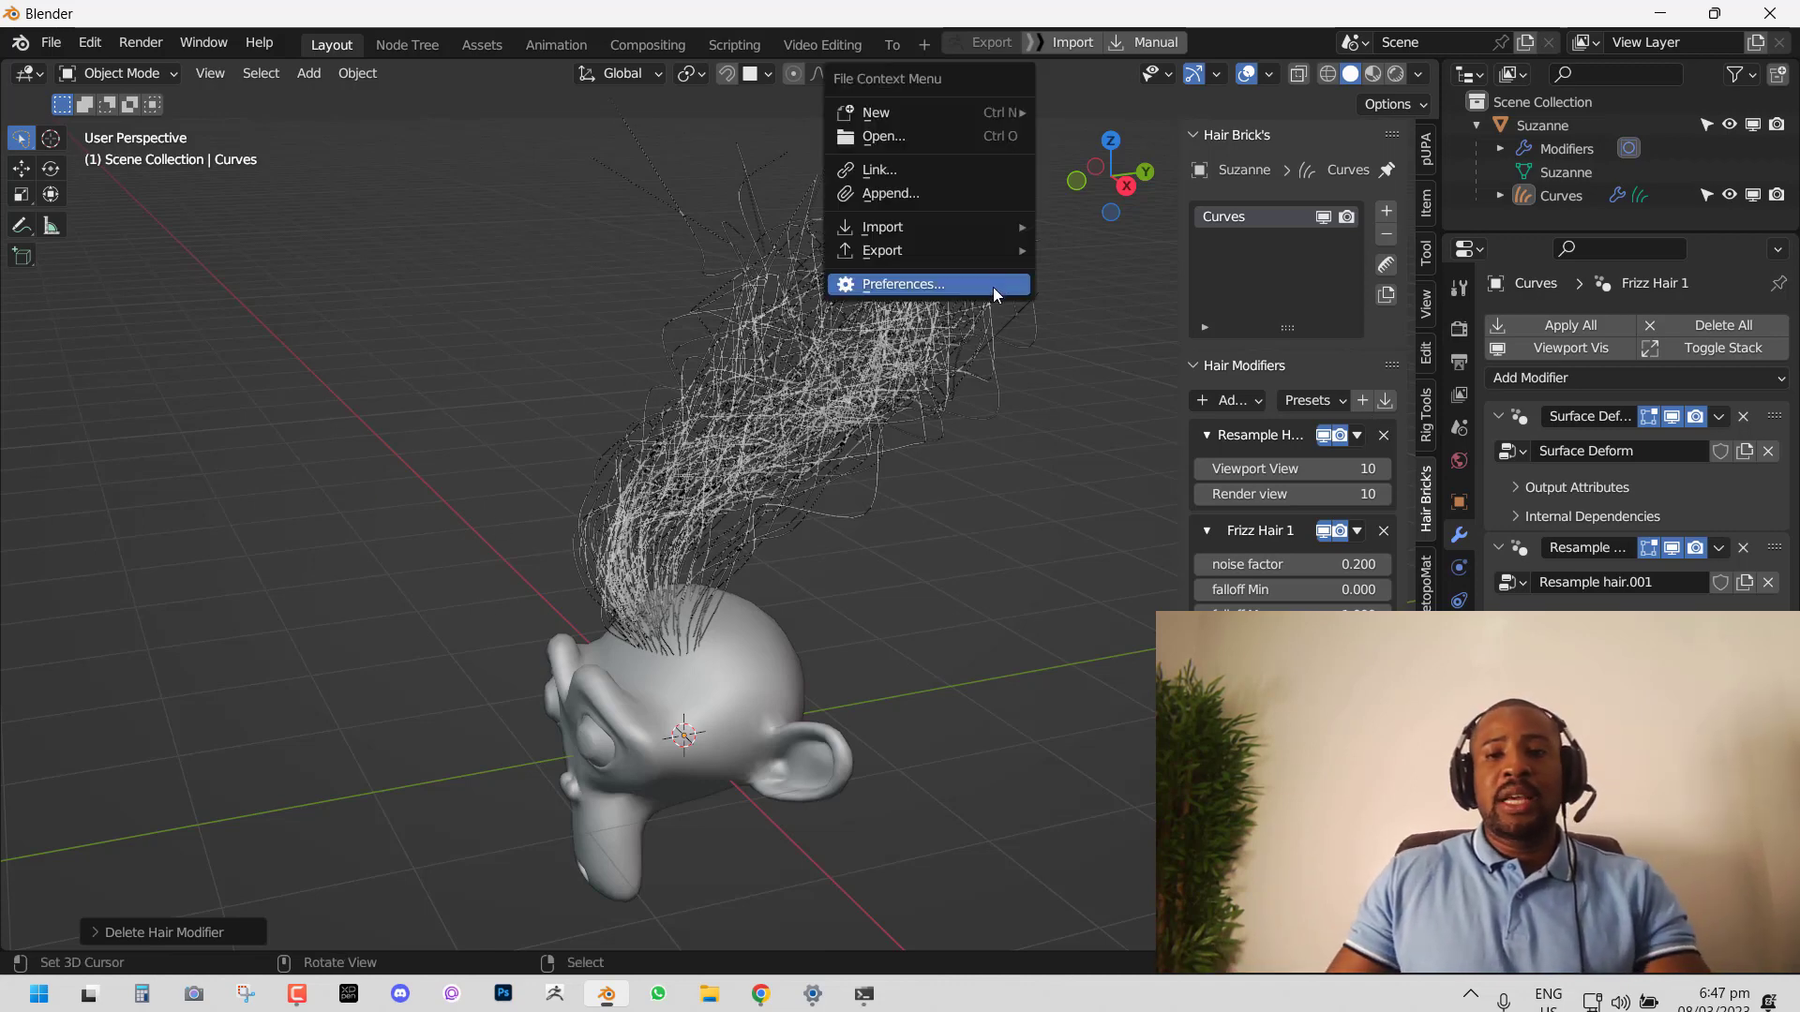
click(983, 285)
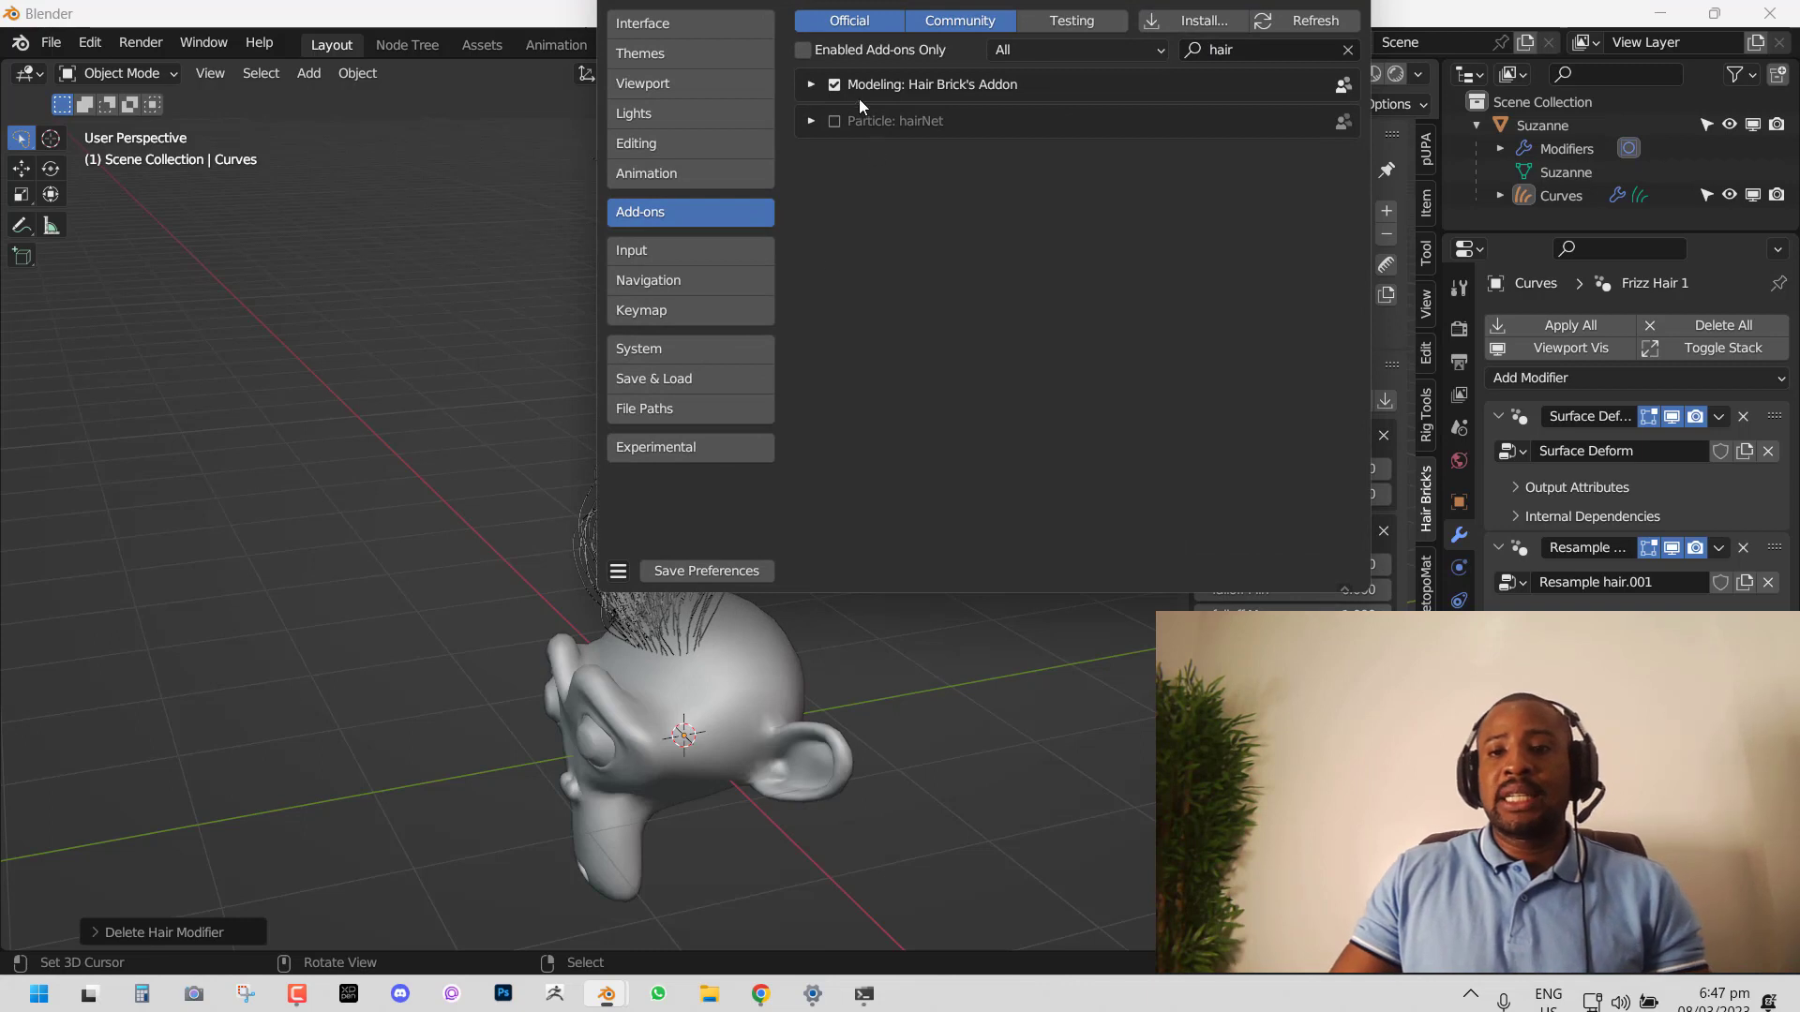
click(810, 85)
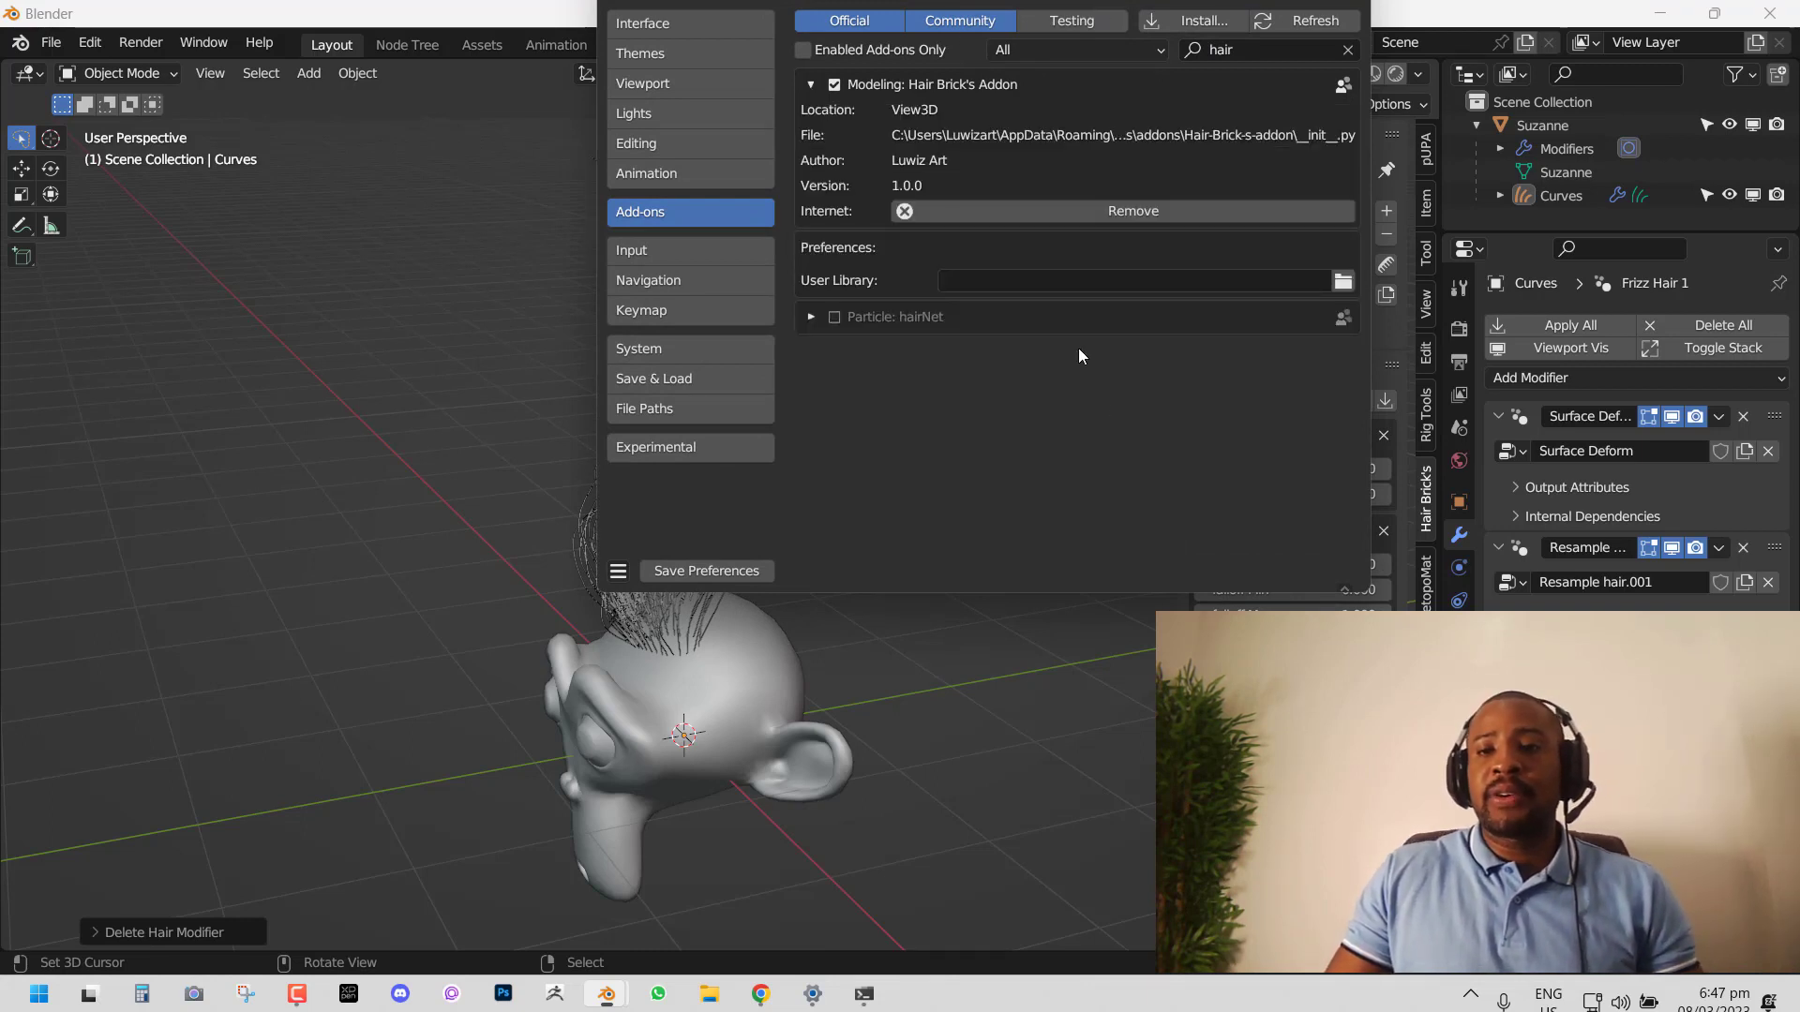
click(1342, 280)
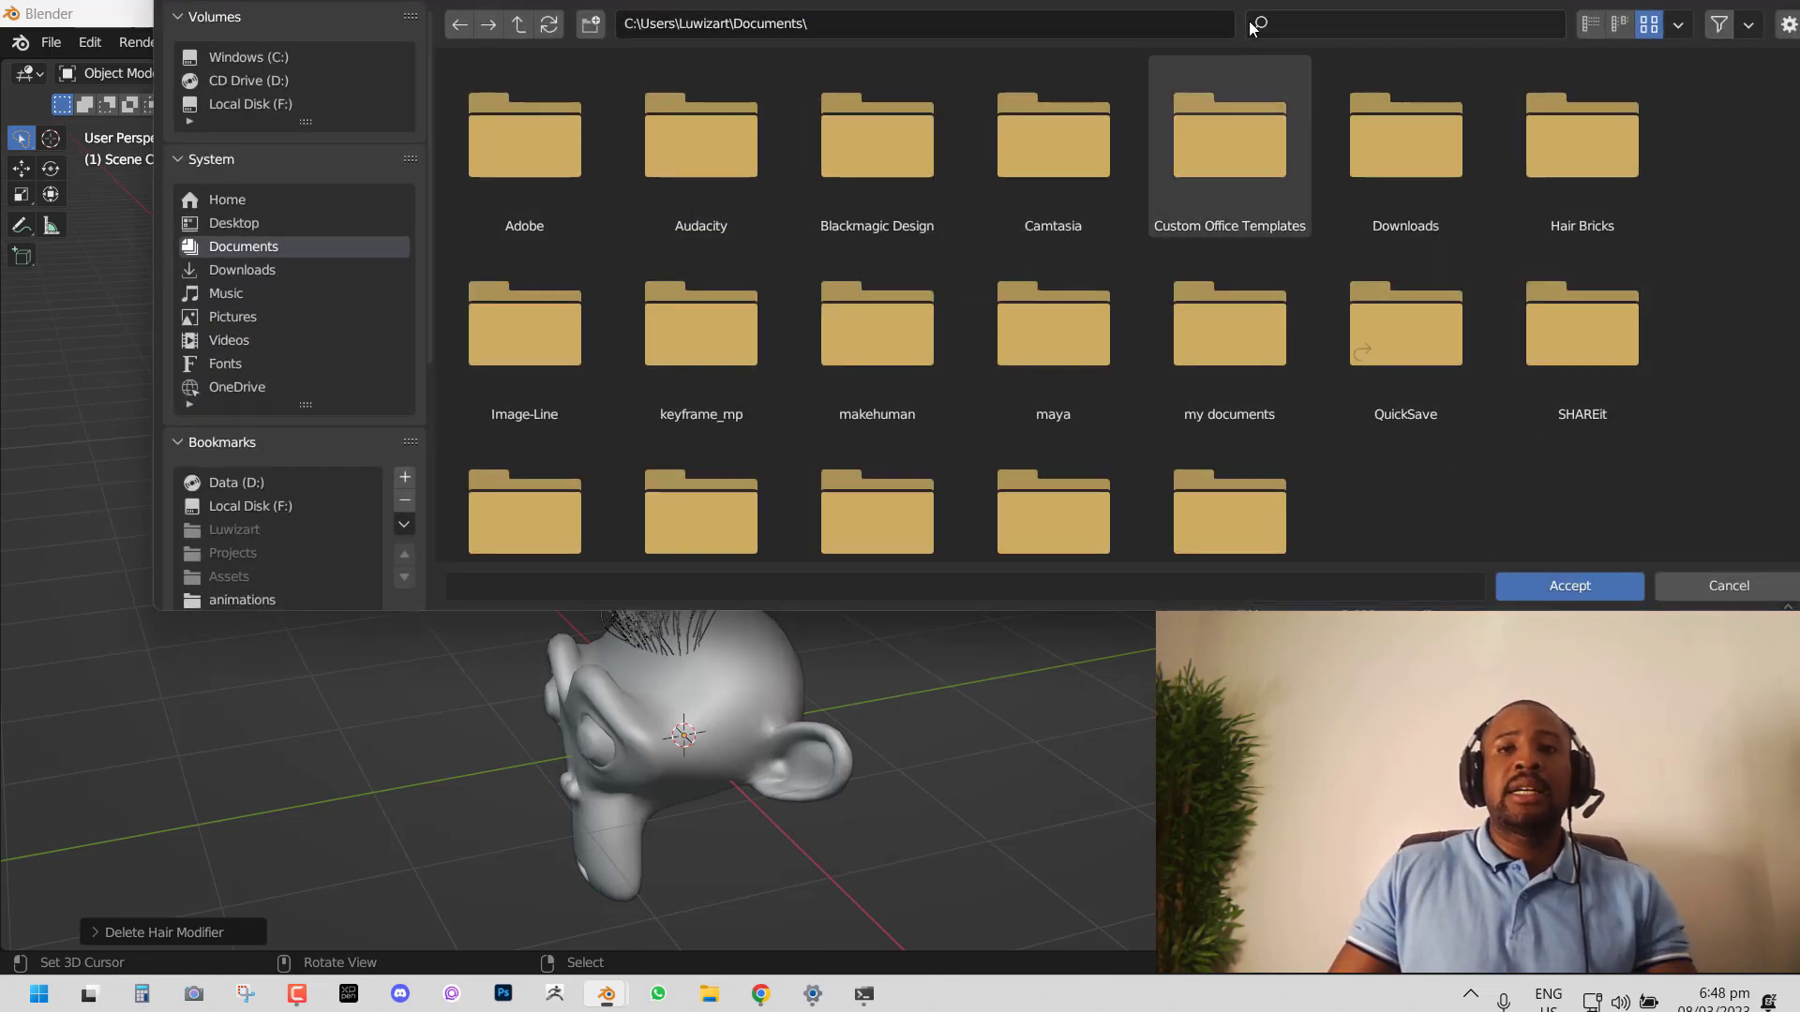
key(Escape)
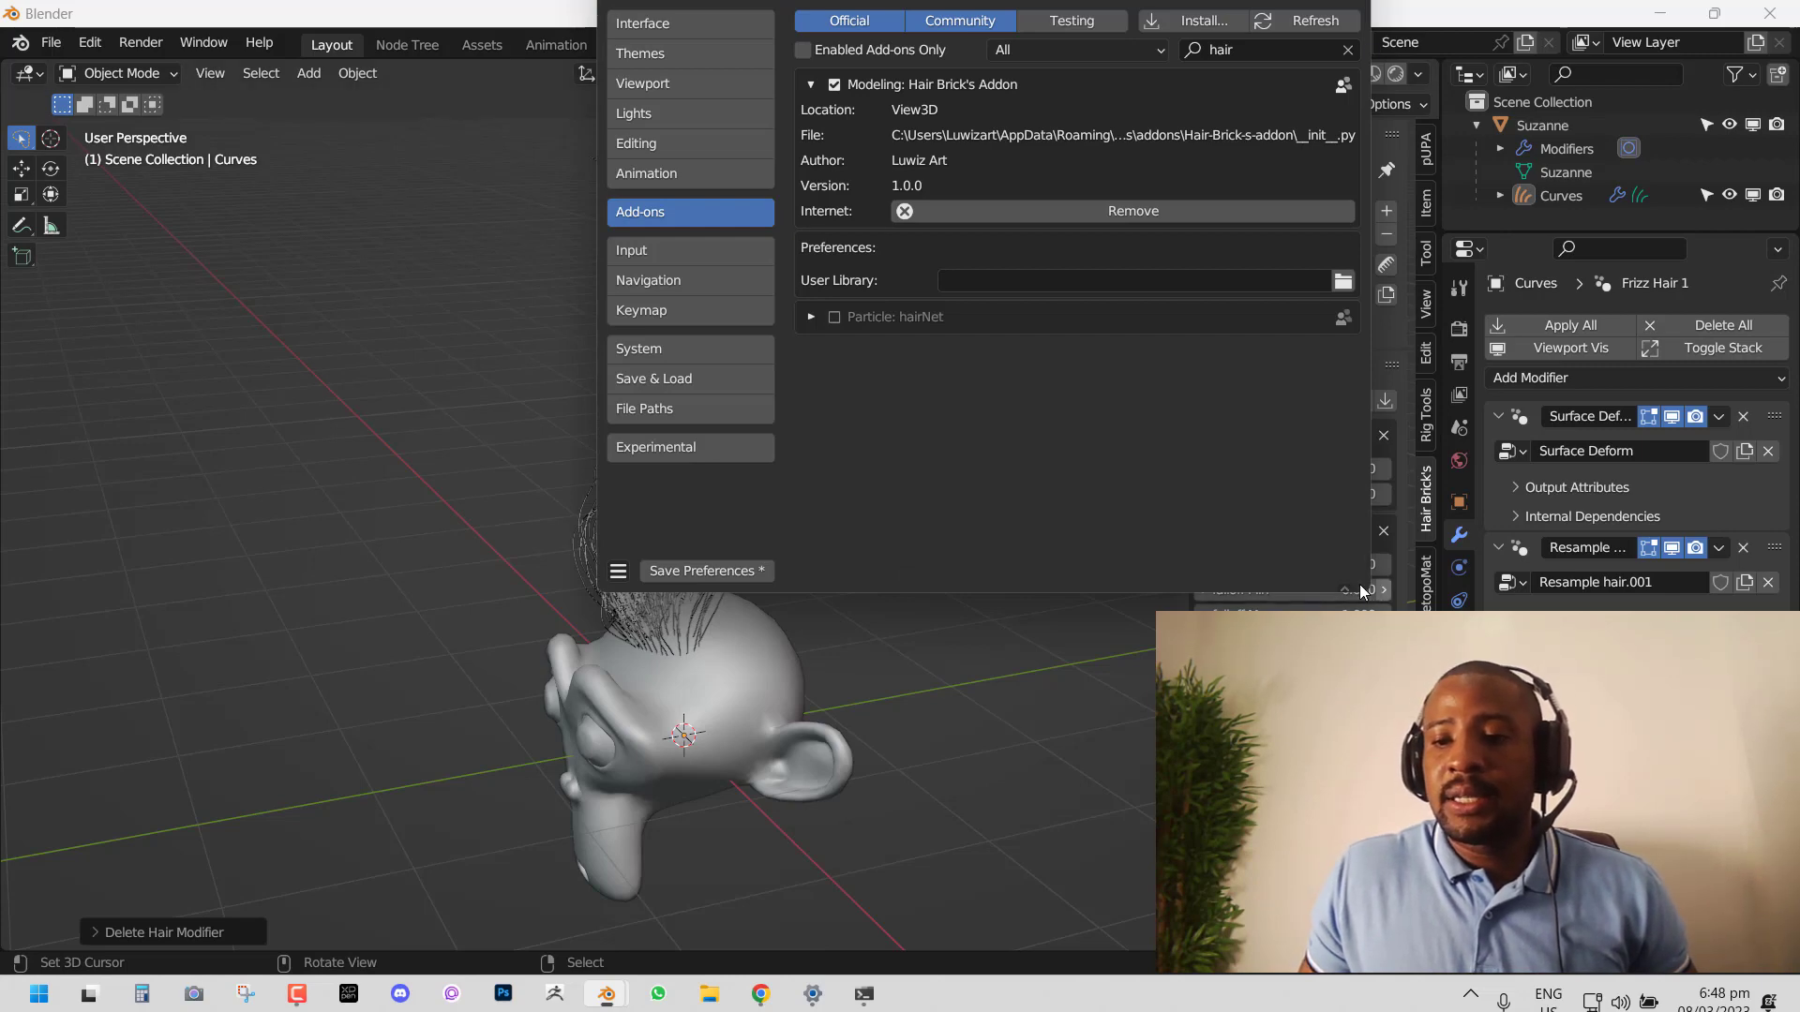
drag(1372, 592, 1442, 638)
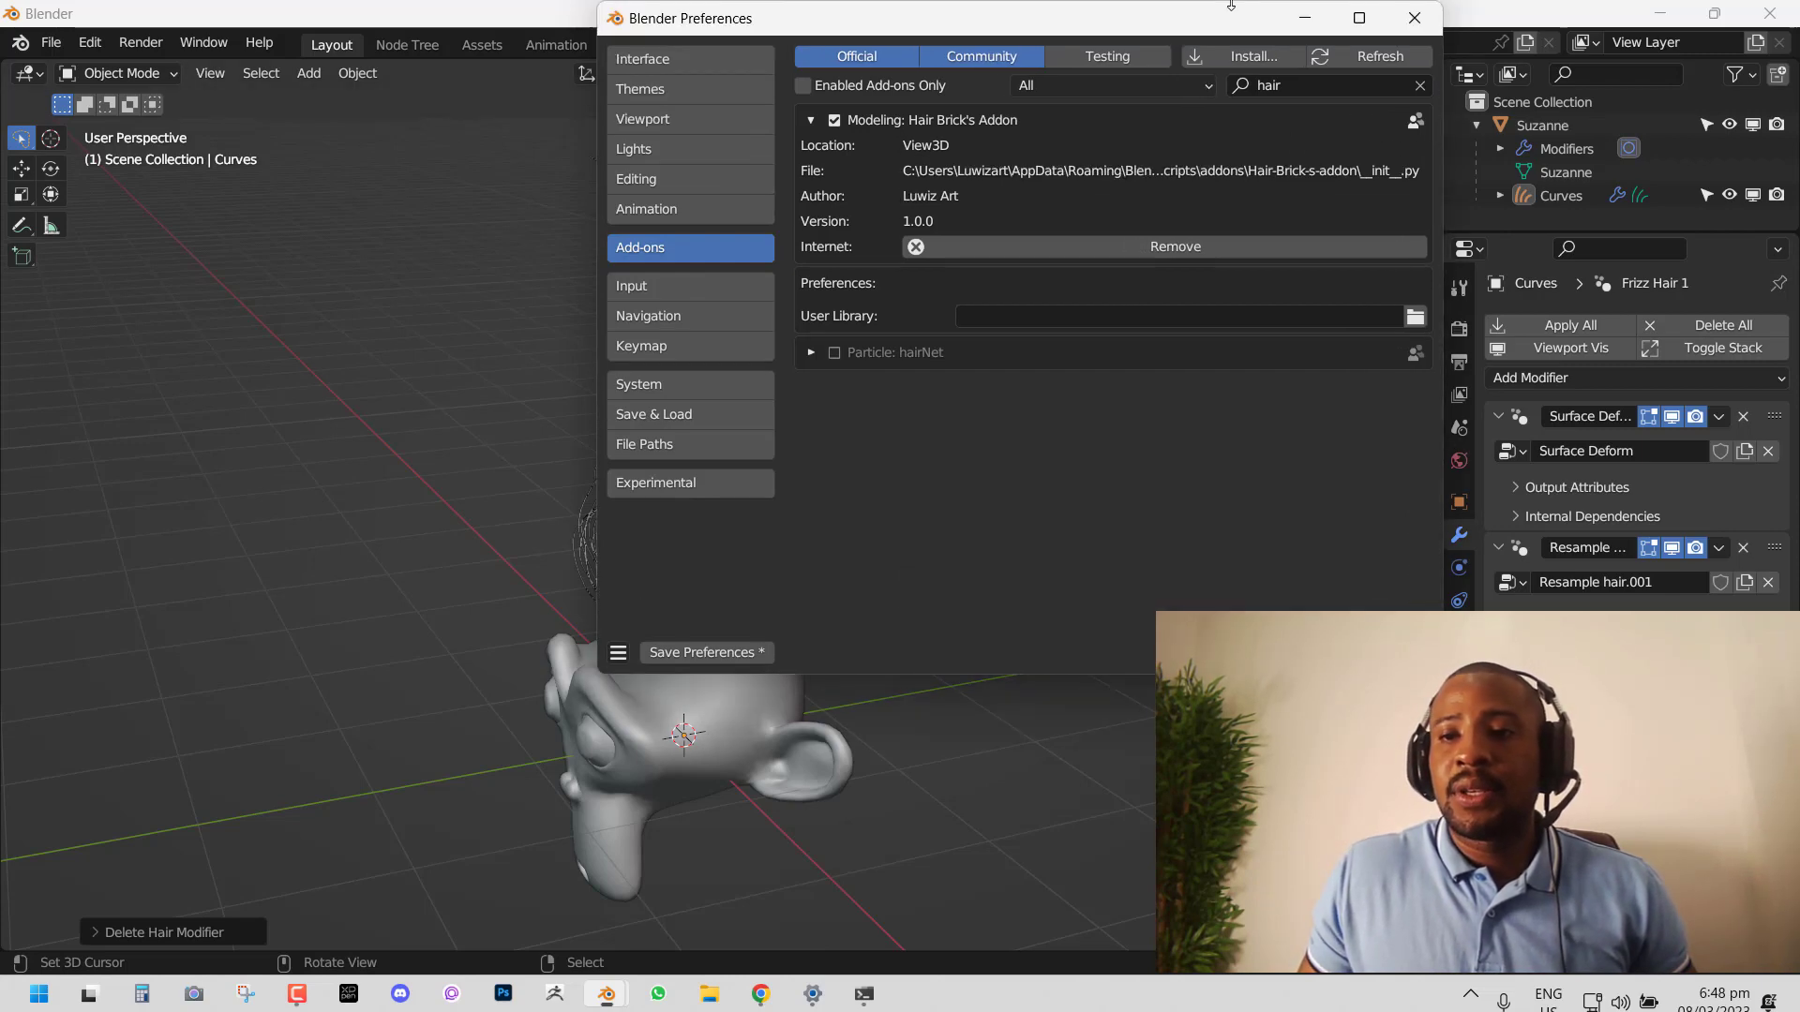
drag(1228, 8, 934, 260)
click(1120, 271)
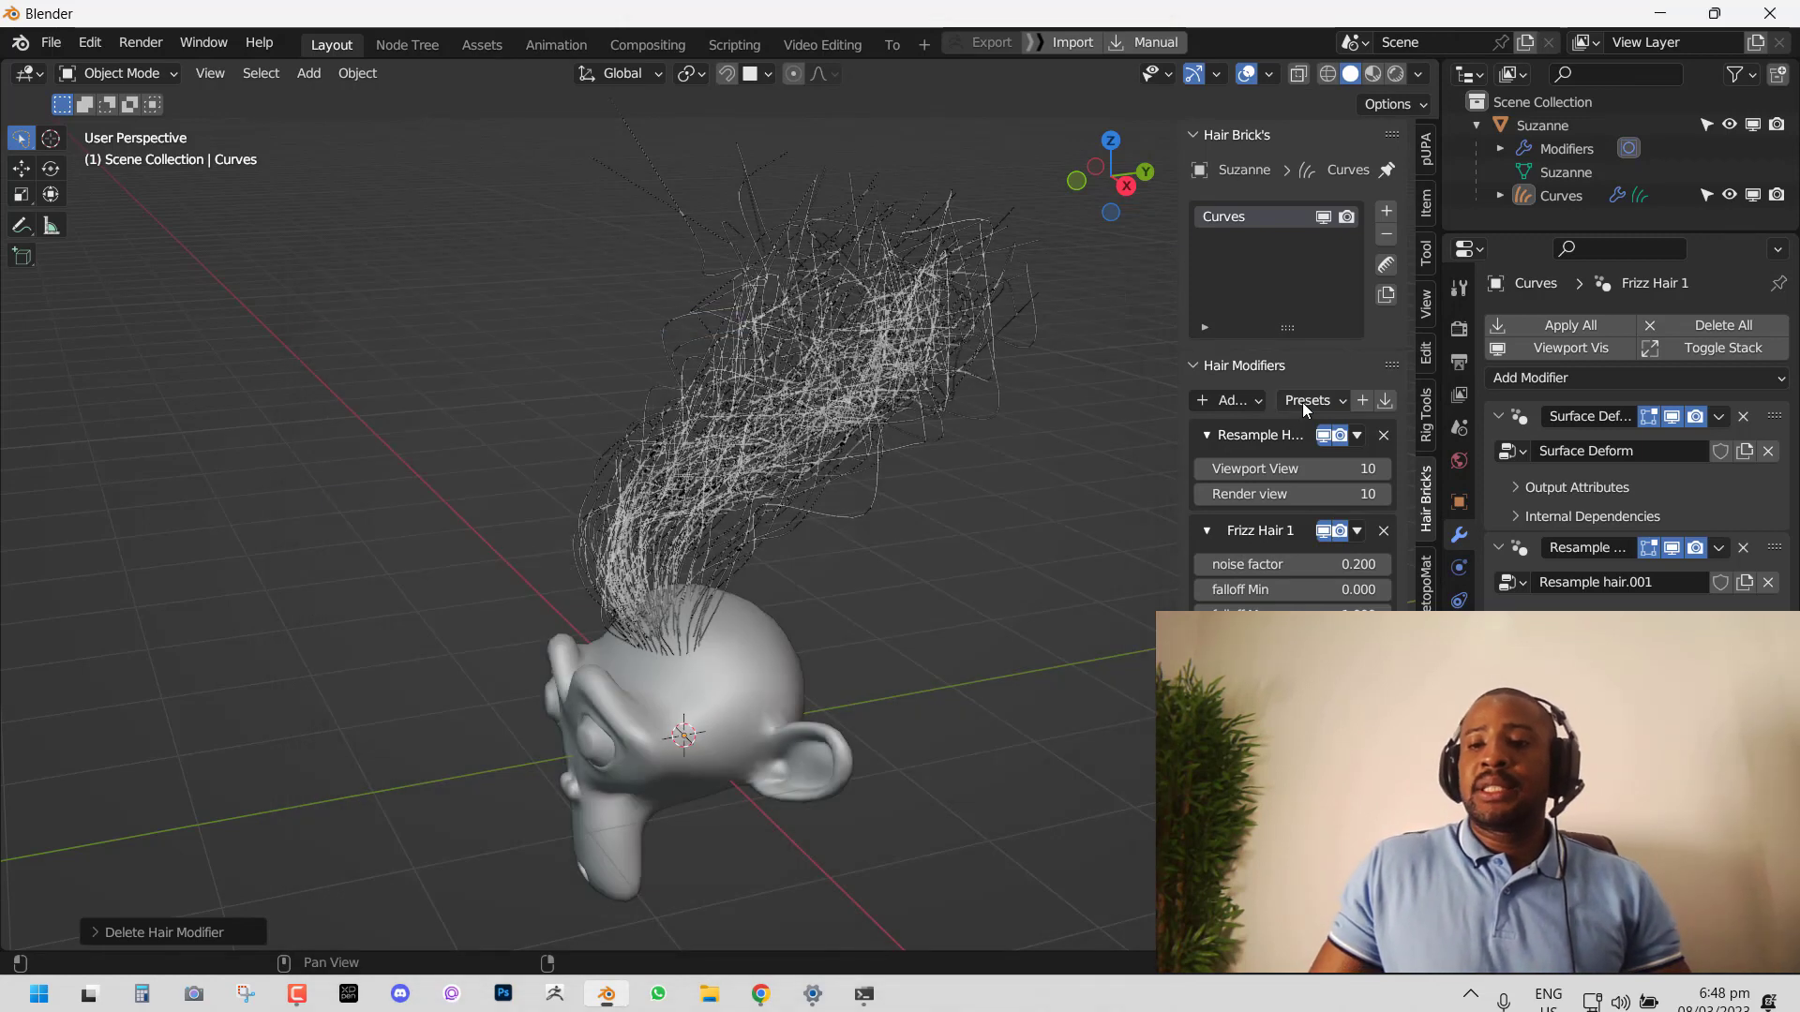
Step: Delete the sds preset from the hair modifier presets
click(1306, 401)
click(1418, 446)
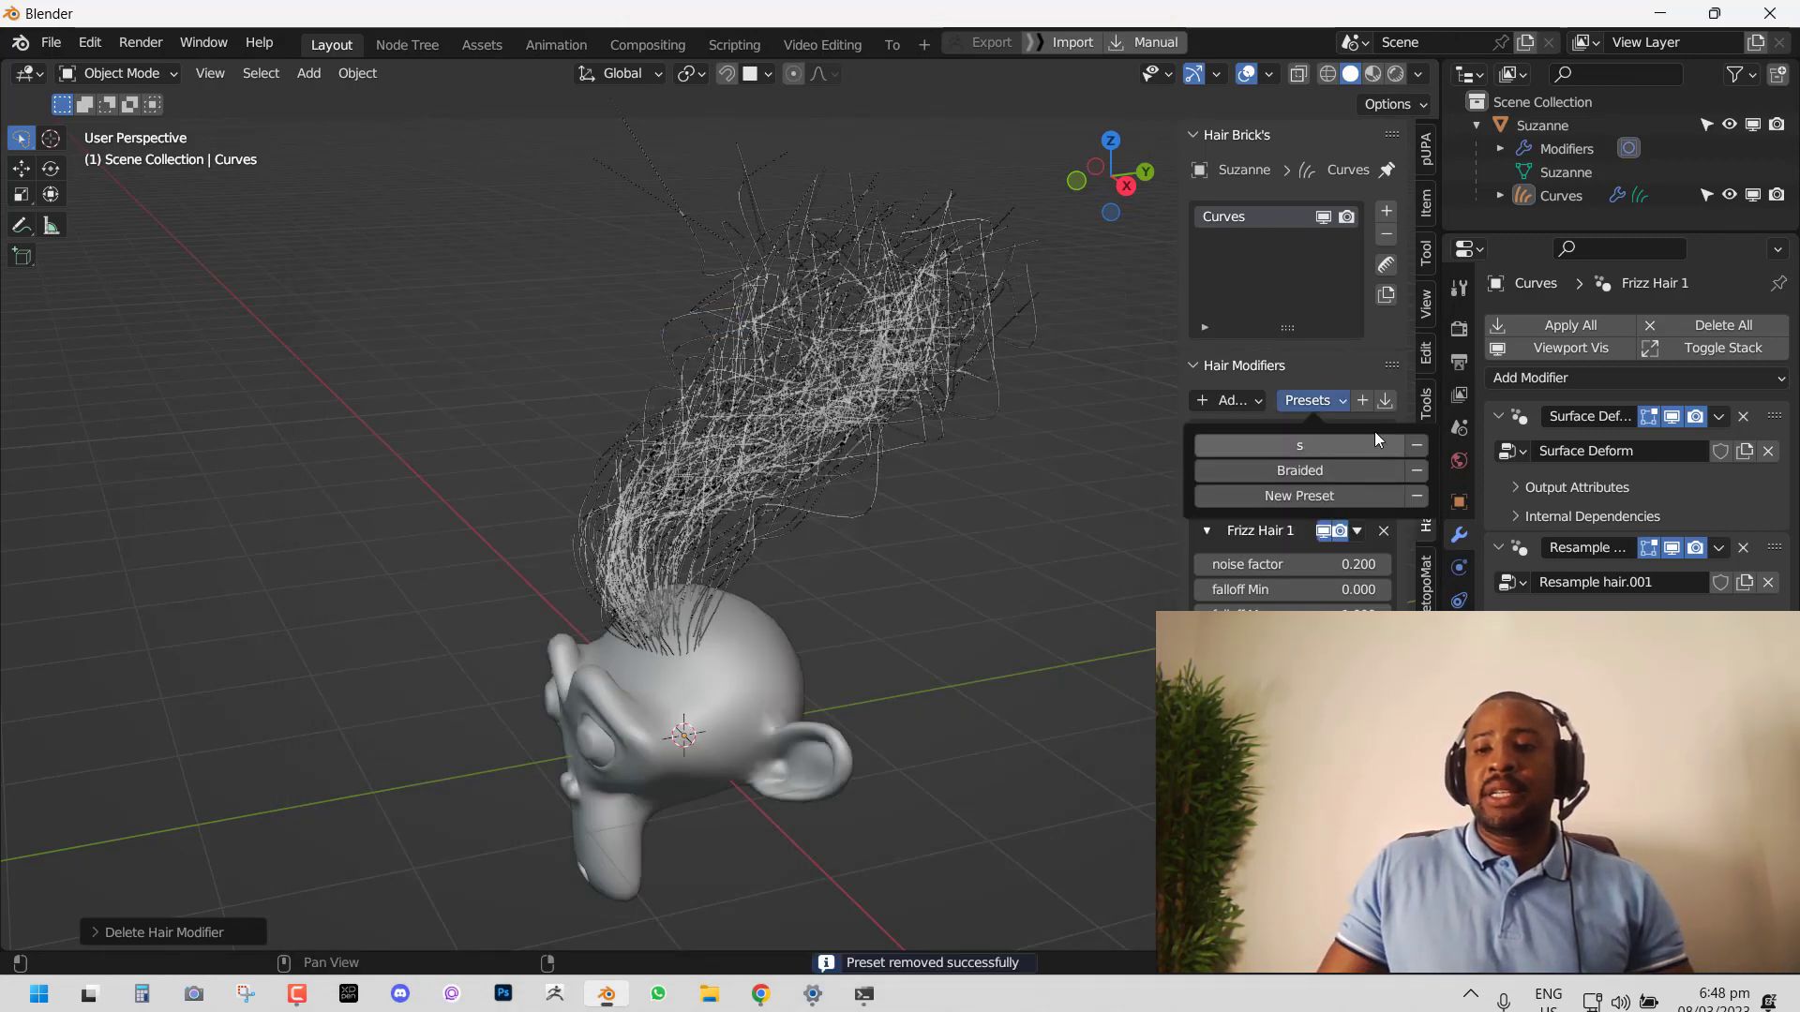
click(1305, 470)
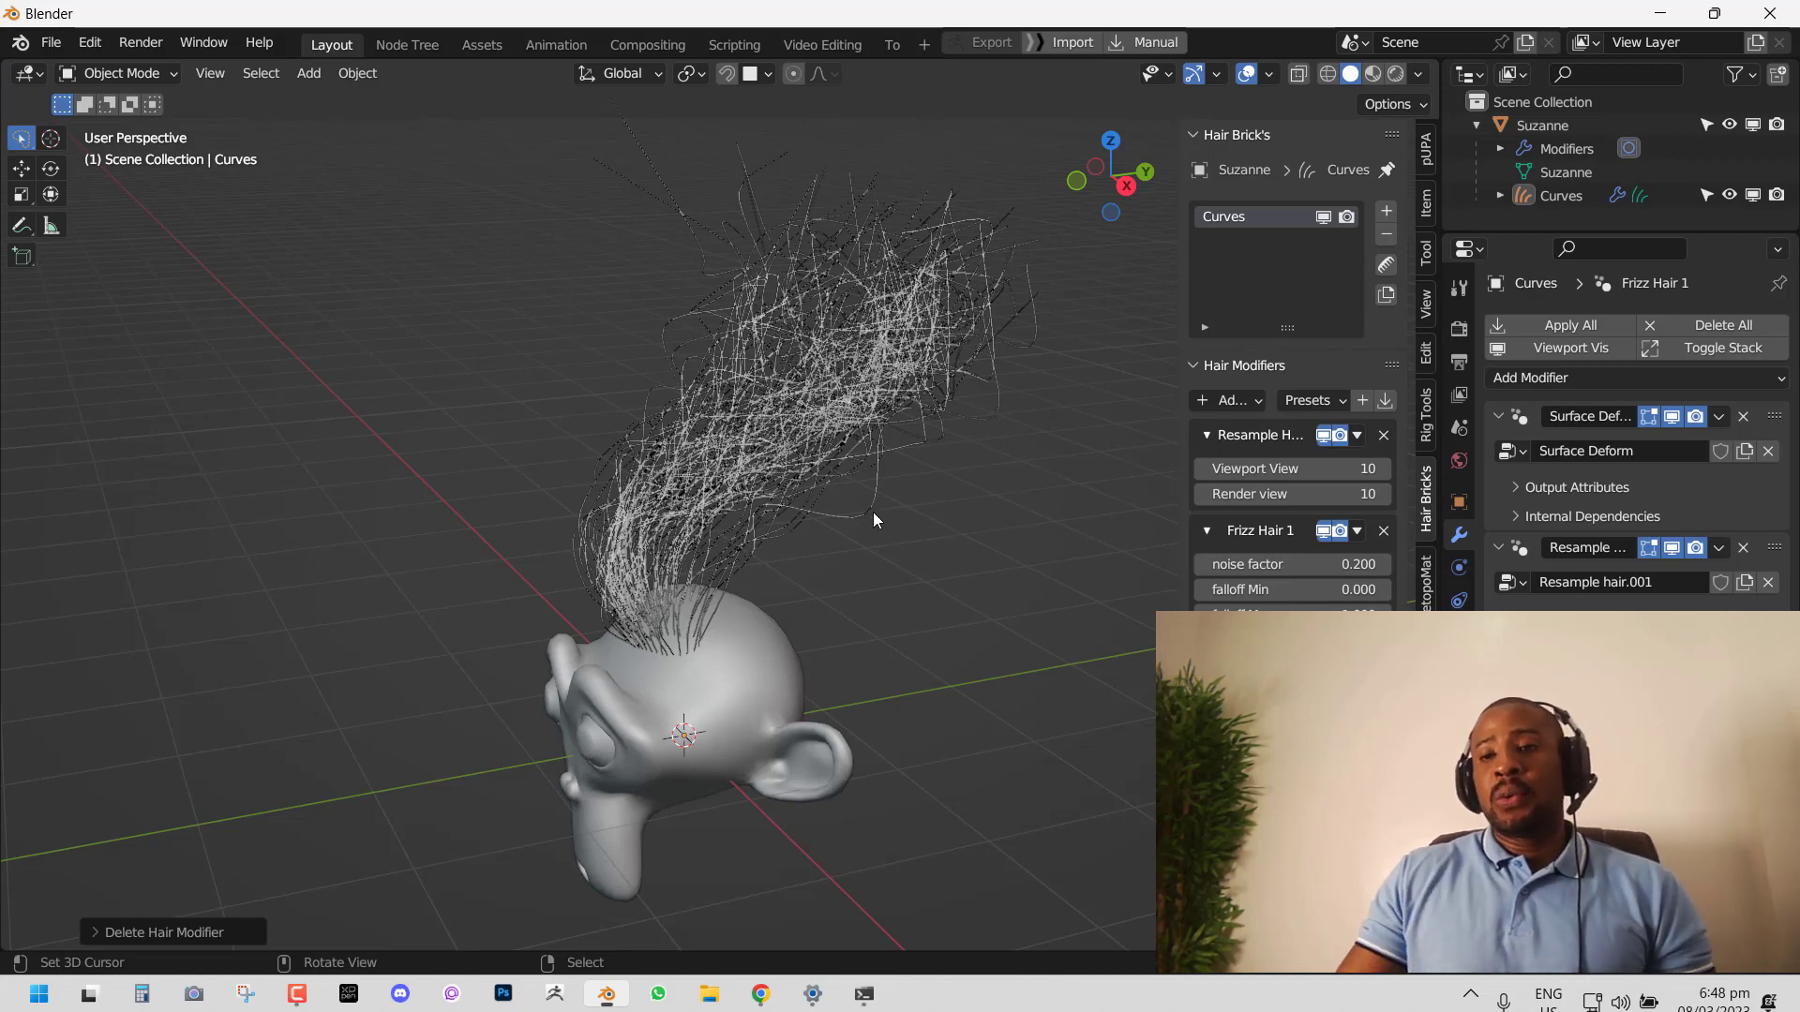
click(1244, 401)
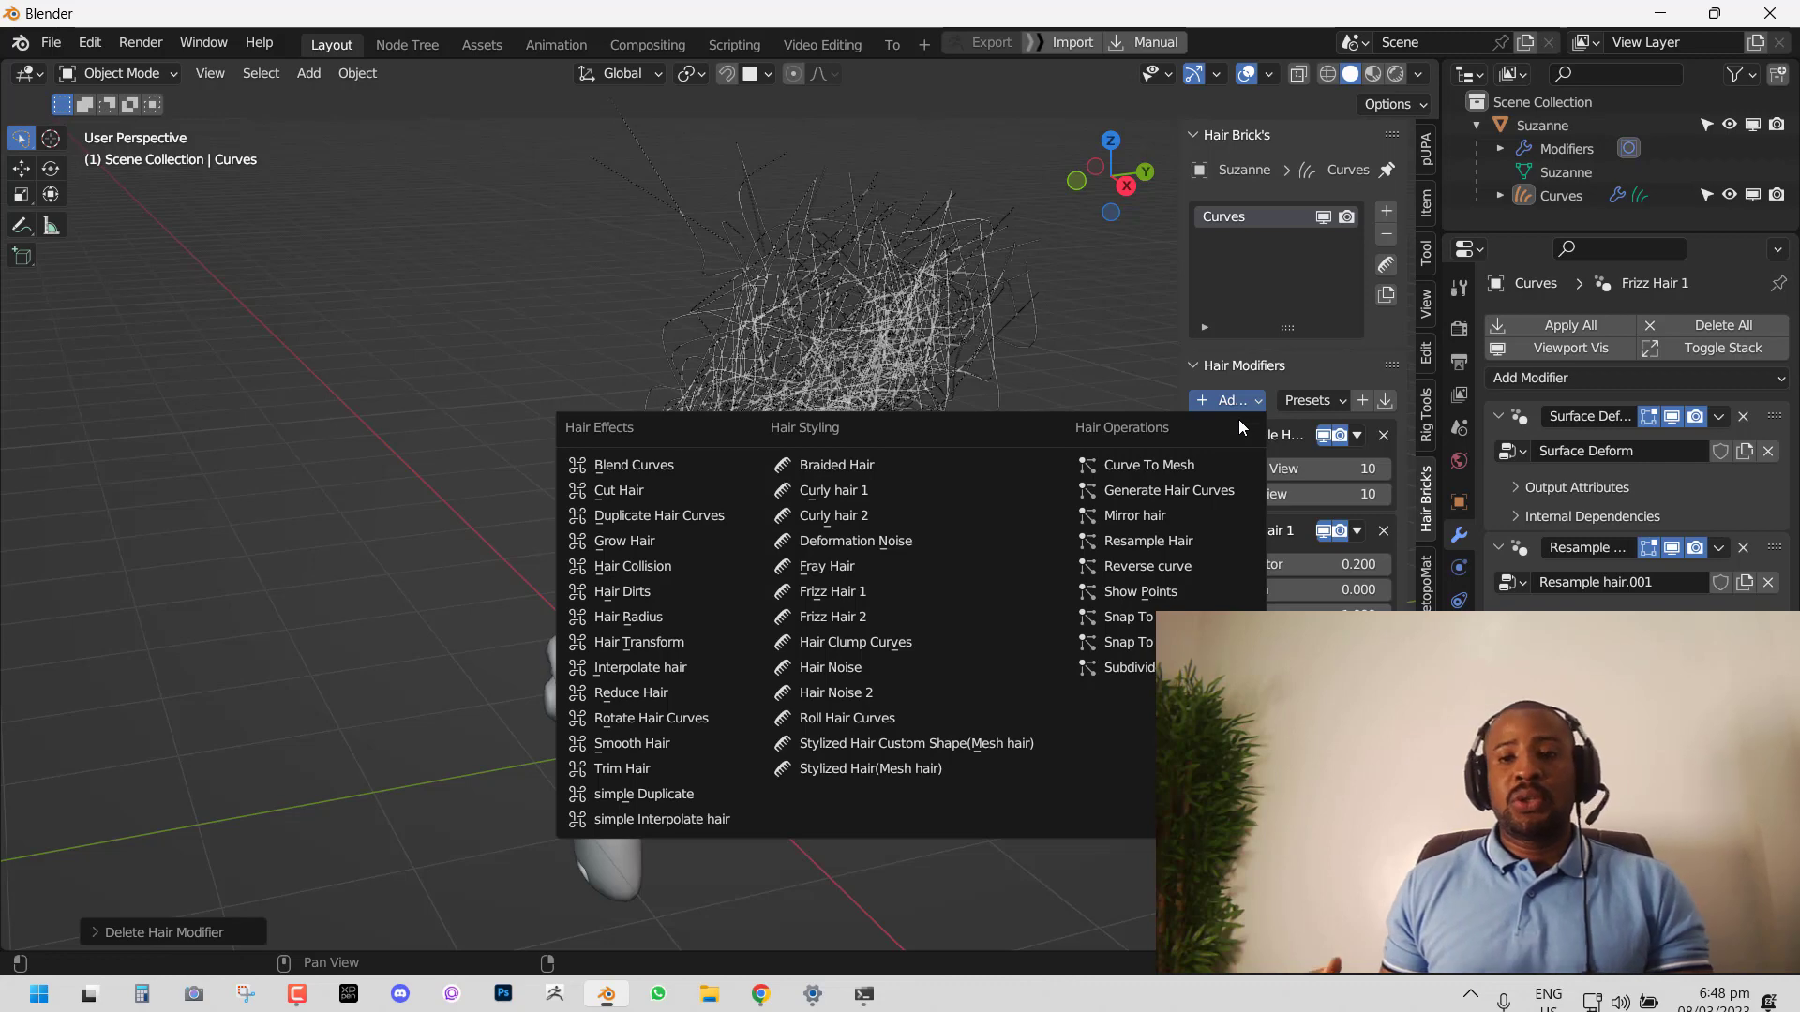
click(1307, 400)
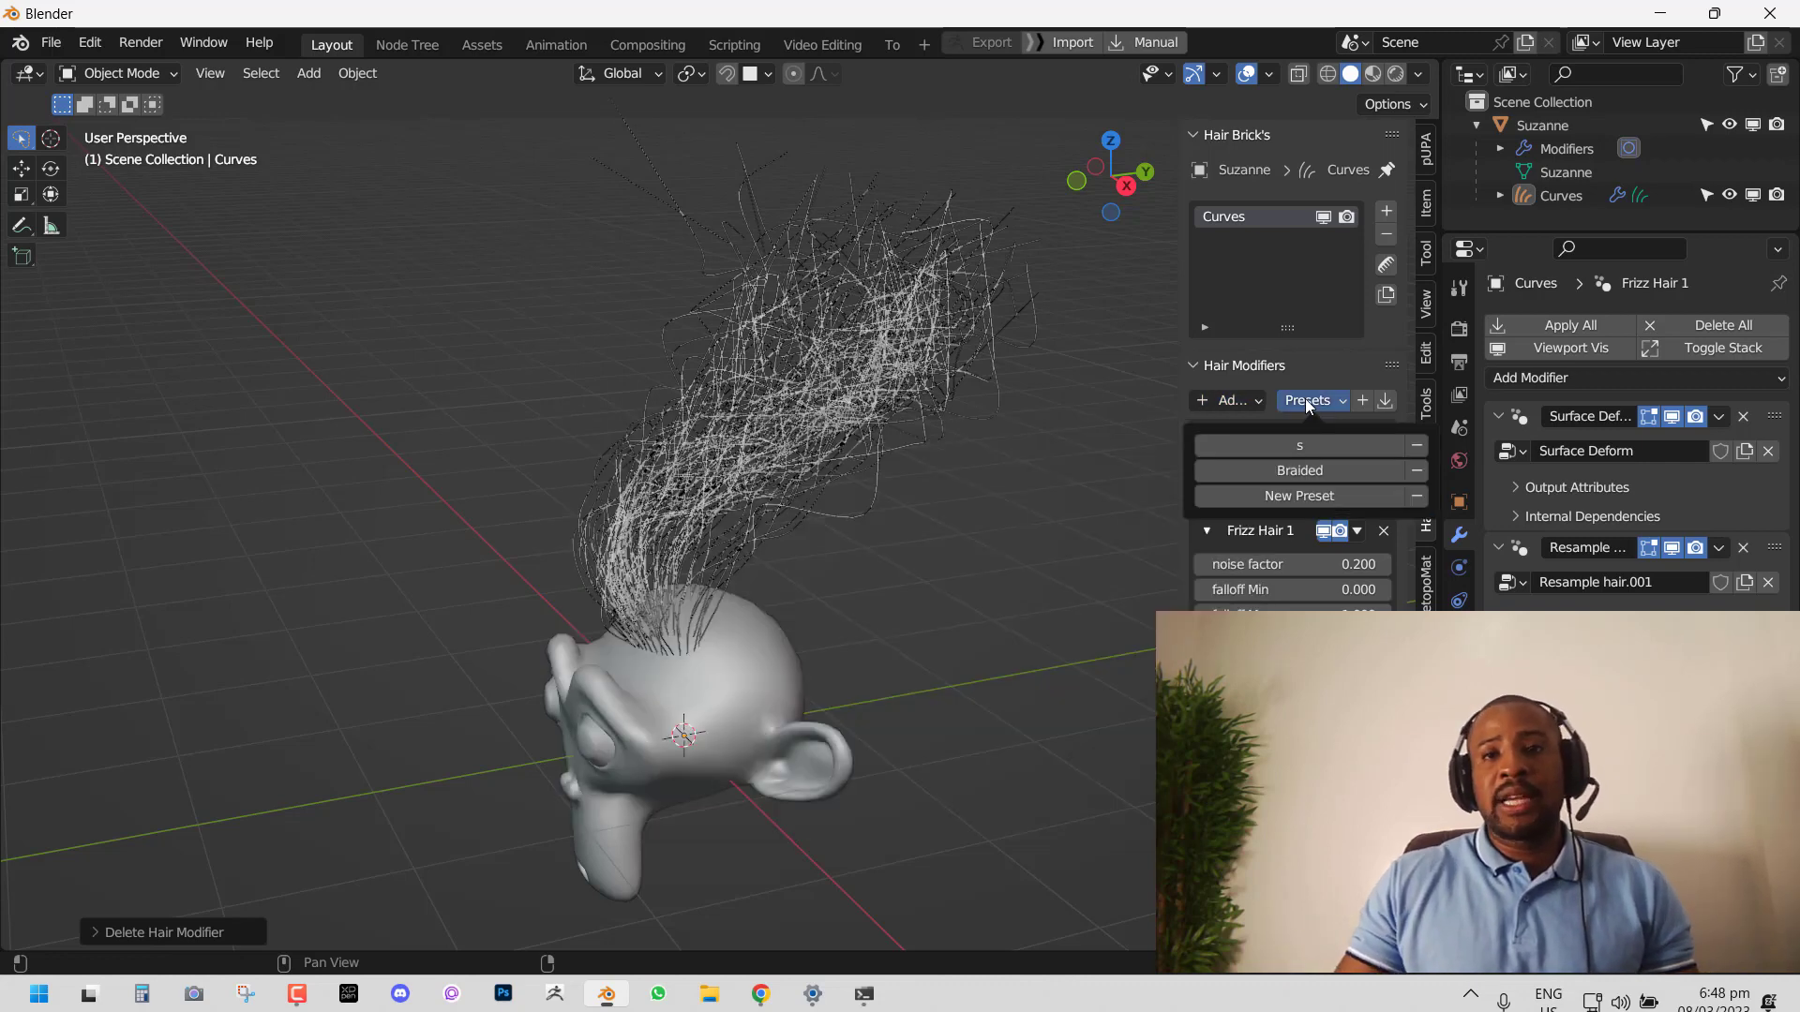
click(1305, 470)
middle_drag(947, 519, 1060, 534)
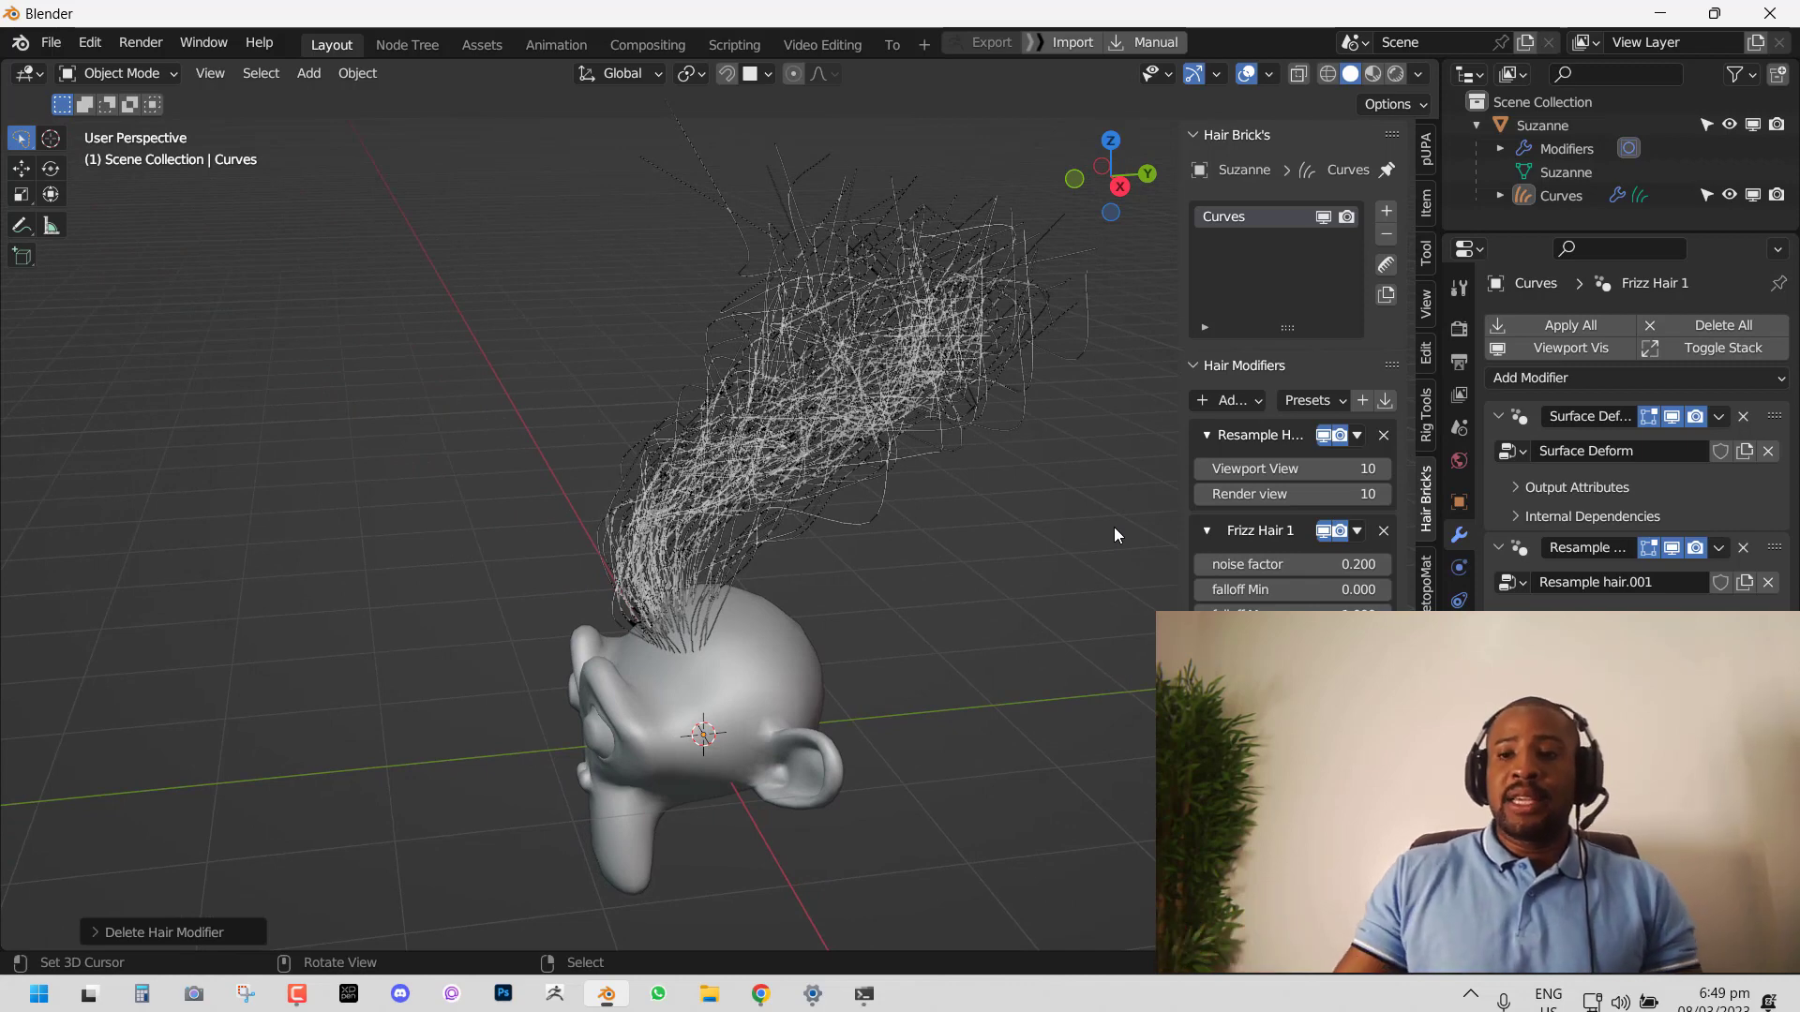
Step: Remove the Resample Hair and Frizz Hair 1 modifiers from the hair curves
click(1383, 435)
middle_drag(796, 562, 825, 563)
click(1384, 435)
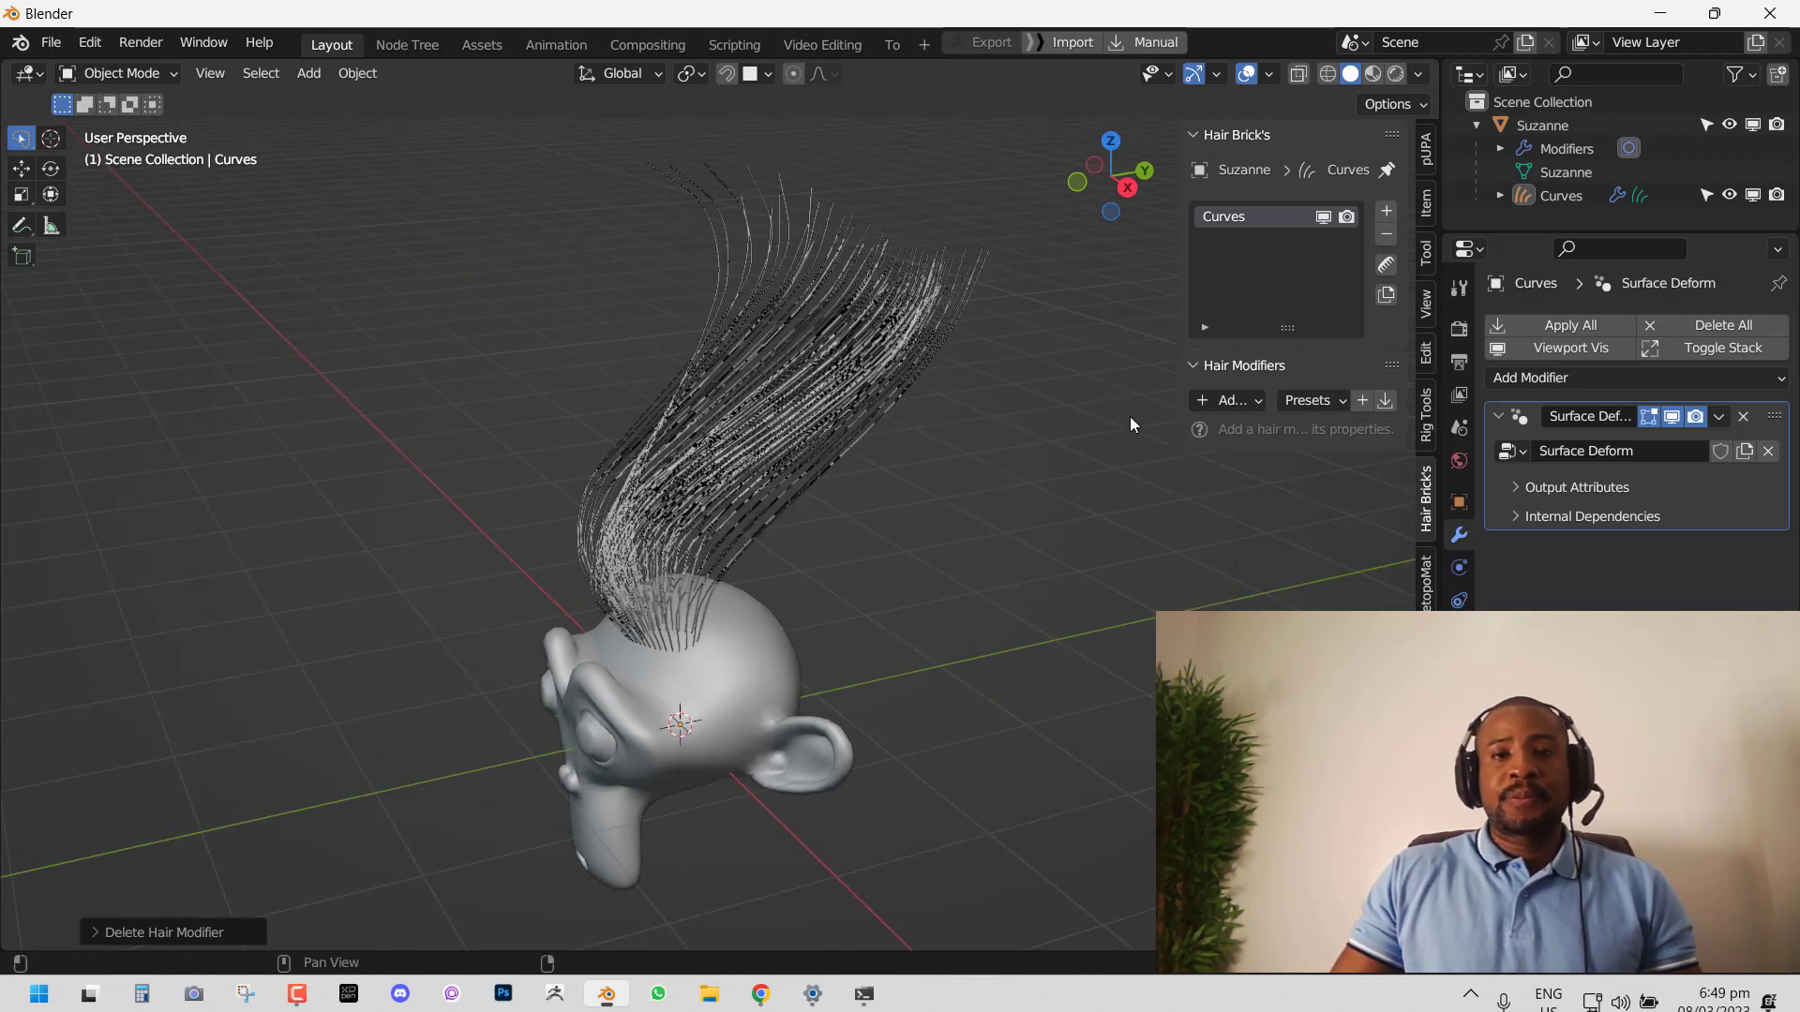
Step: Open promotion.blend from the E:\Projects\promotion folder without saving the current scene
key(ctrl+q)
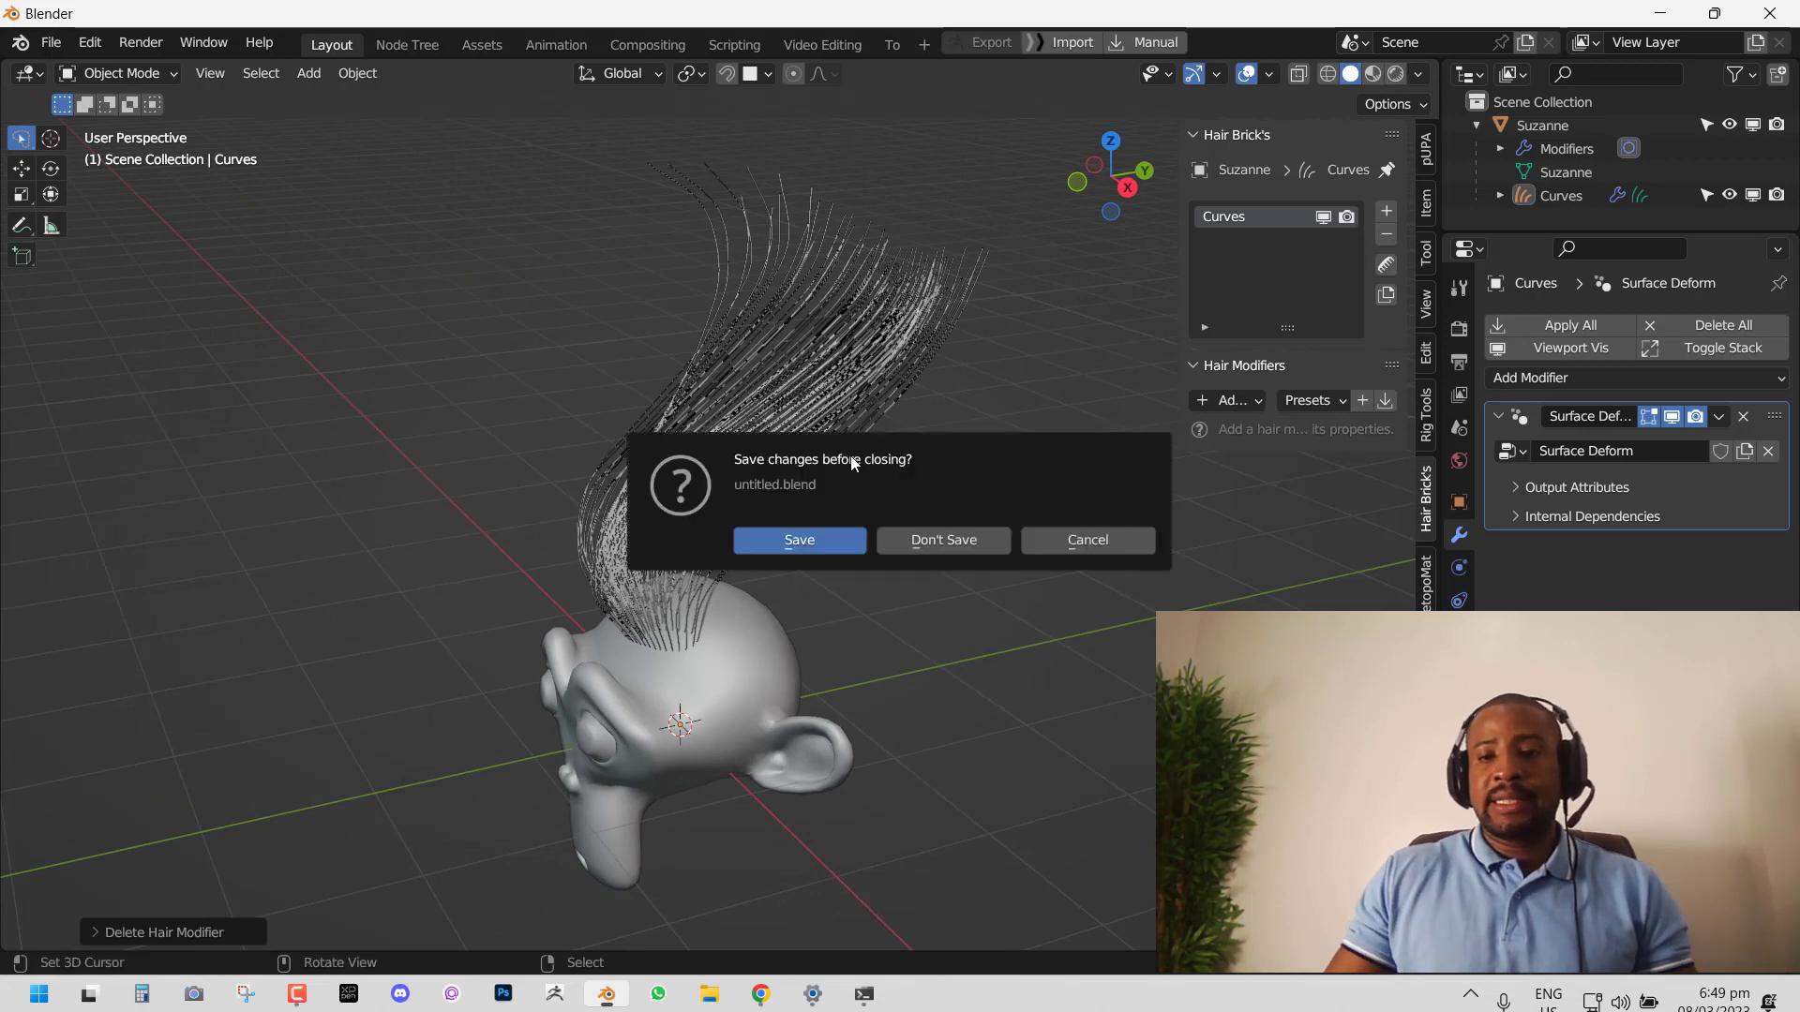
key(Return)
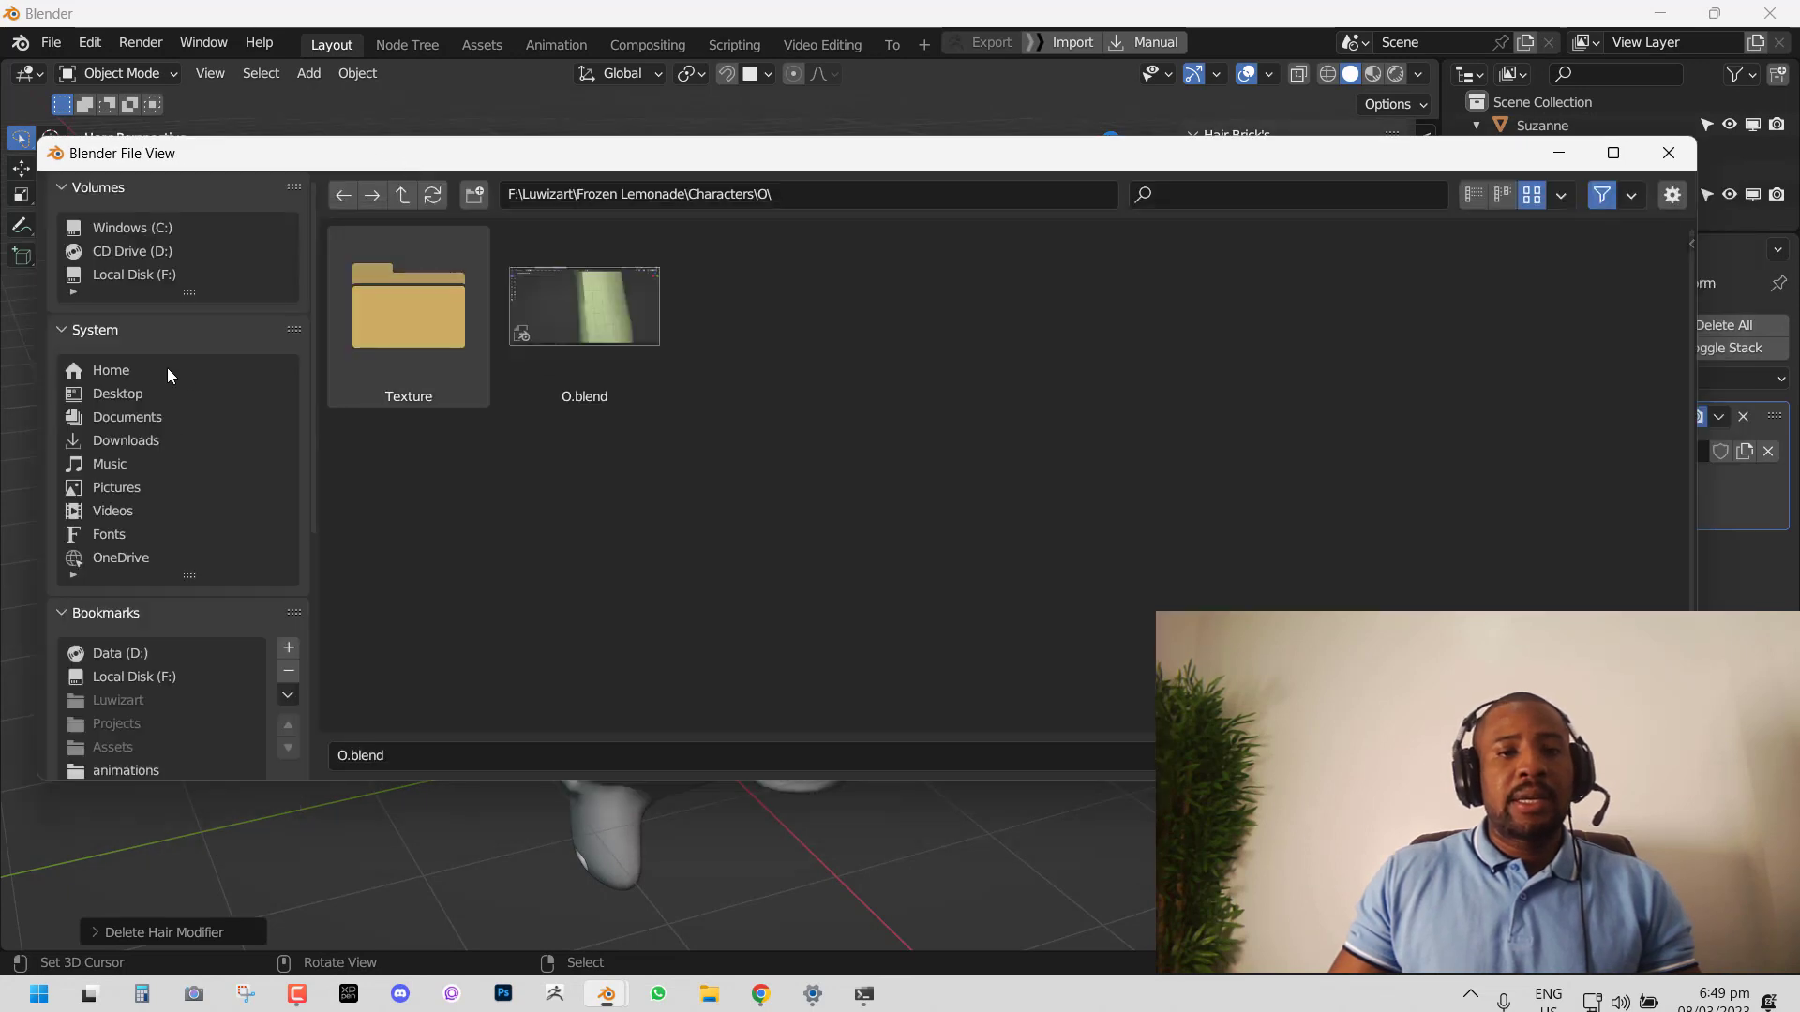
click(167, 392)
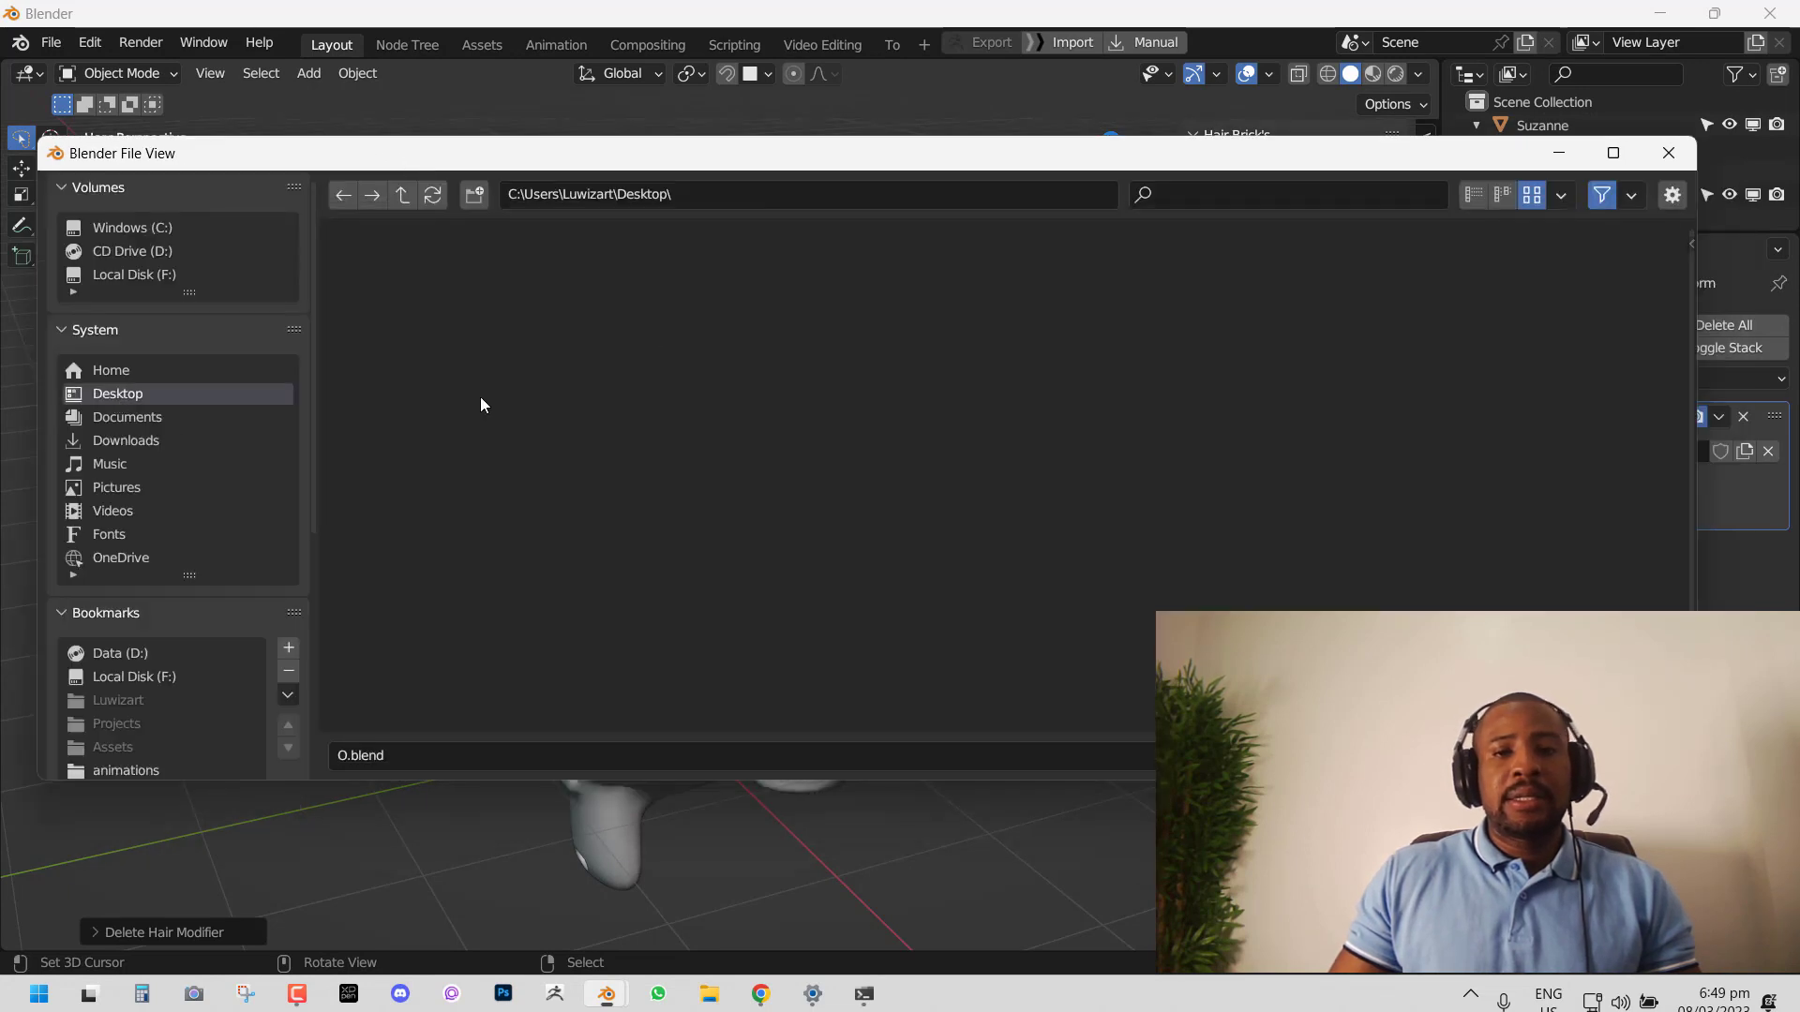
double_click(605, 356)
double_click(615, 352)
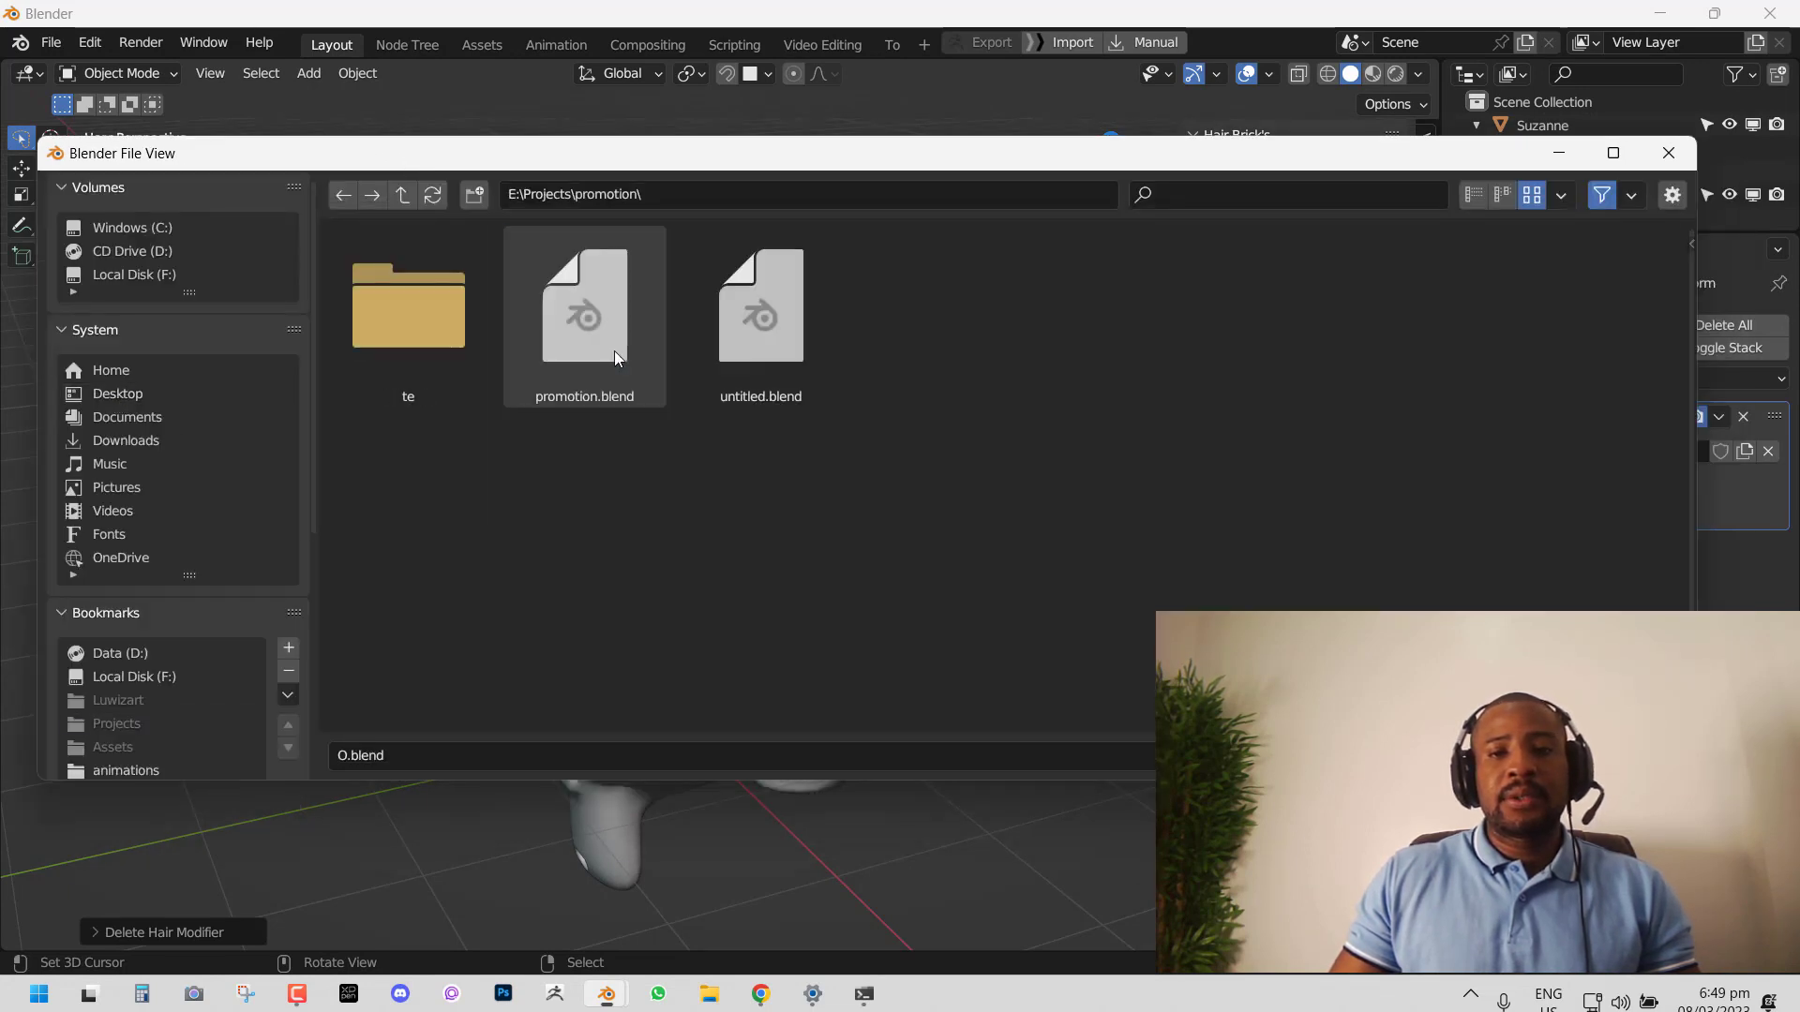
double_click(571, 342)
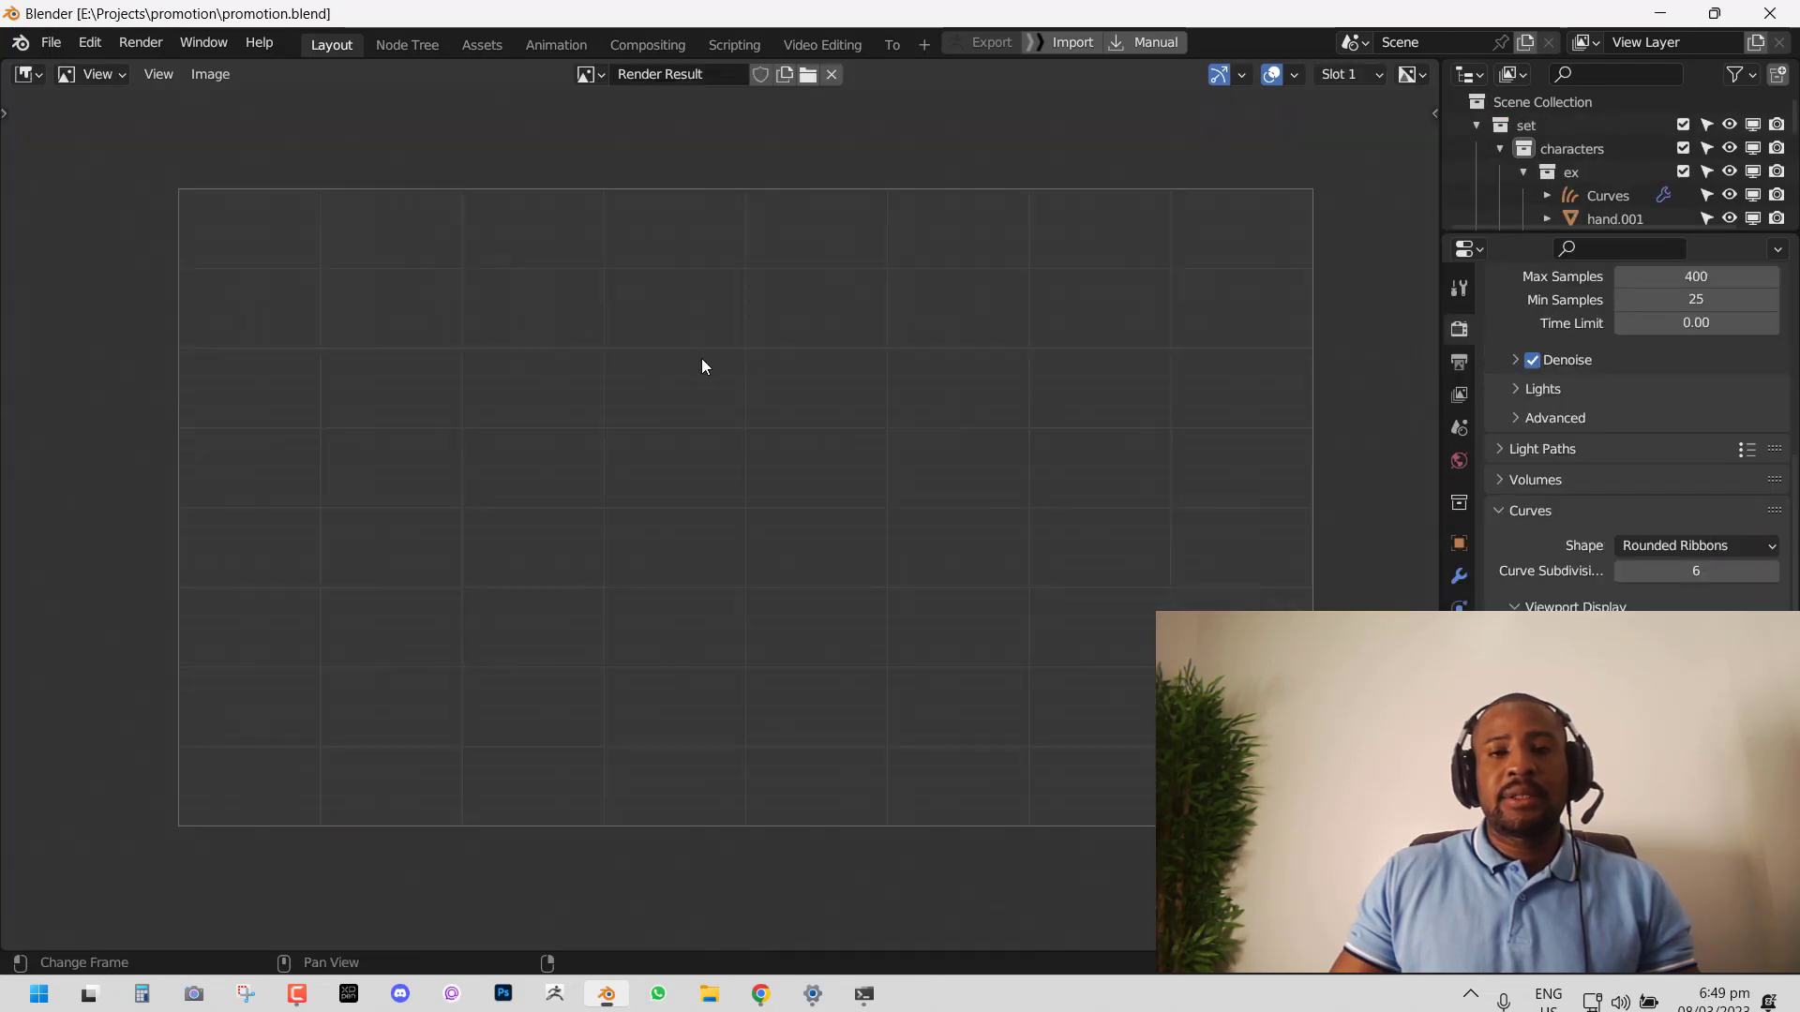
Step: Leave the render view and examine the braided hairstyle on the character's head up close
key(Escape)
middle_drag(700, 358, 628, 389)
scroll(441, 414, up, 2)
middle_drag(440, 415, 566, 435)
scroll(454, 469, up, 2)
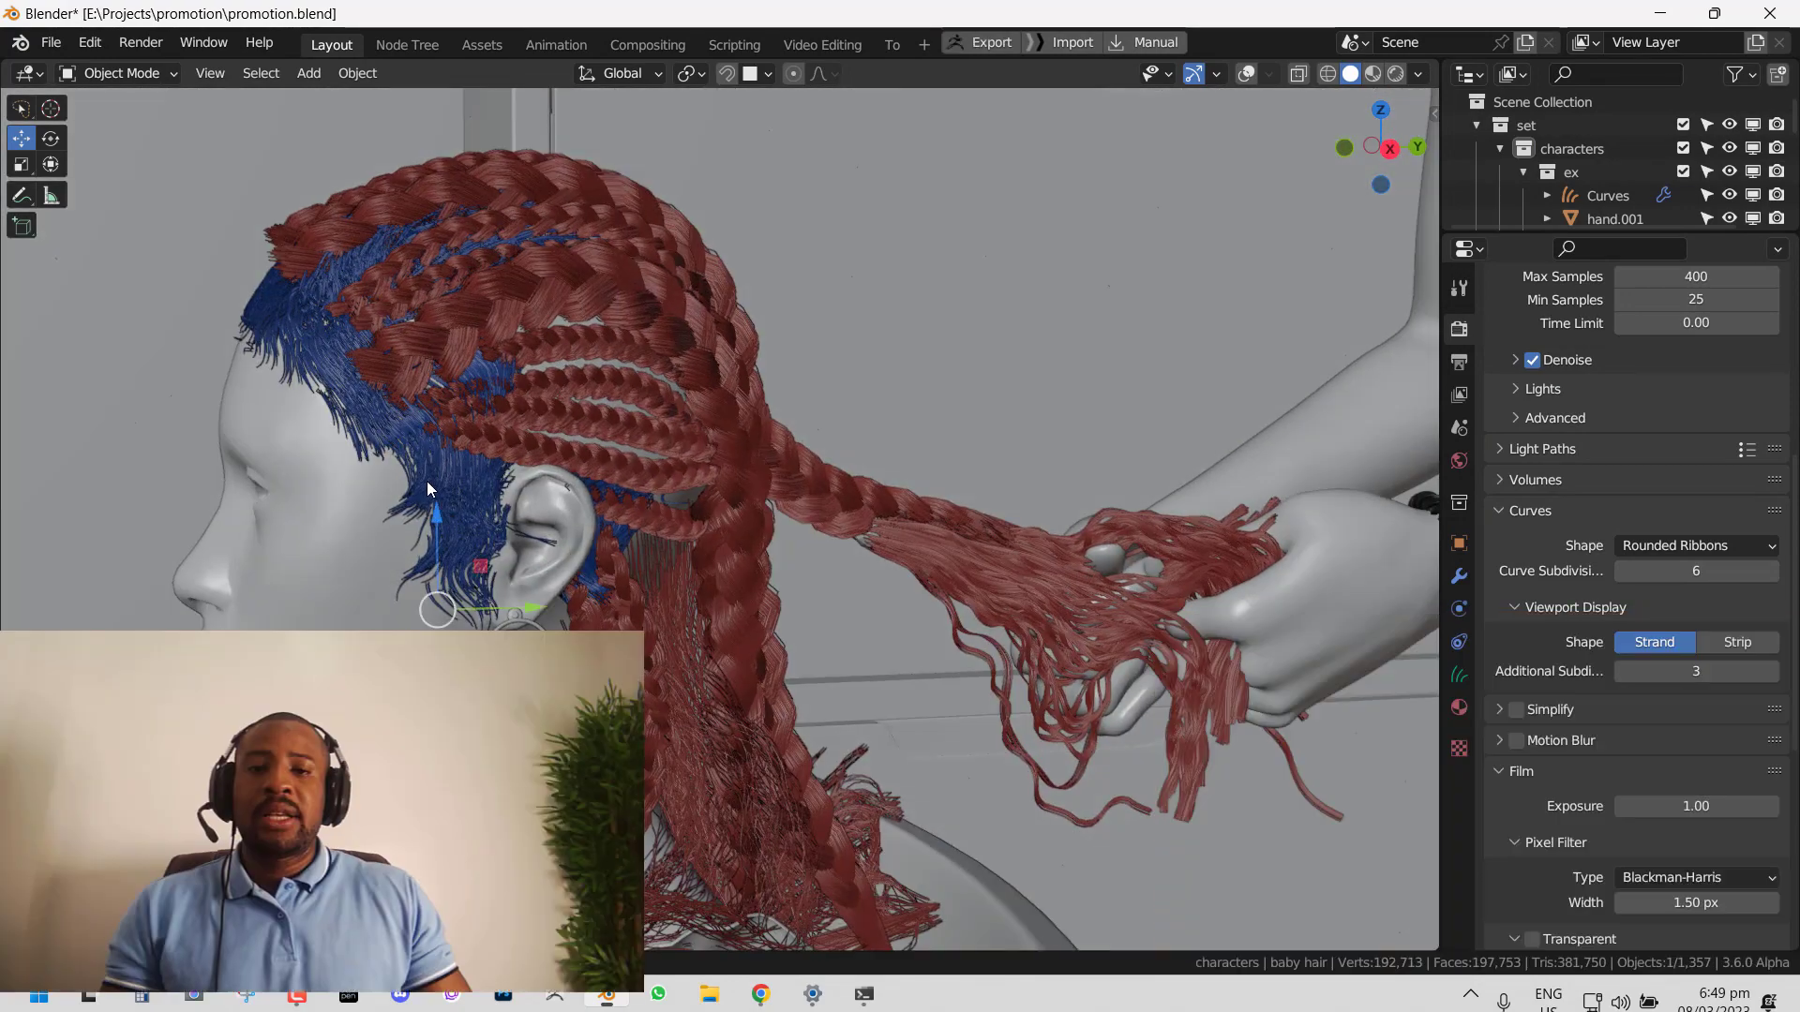
click(305, 328)
click(218, 234)
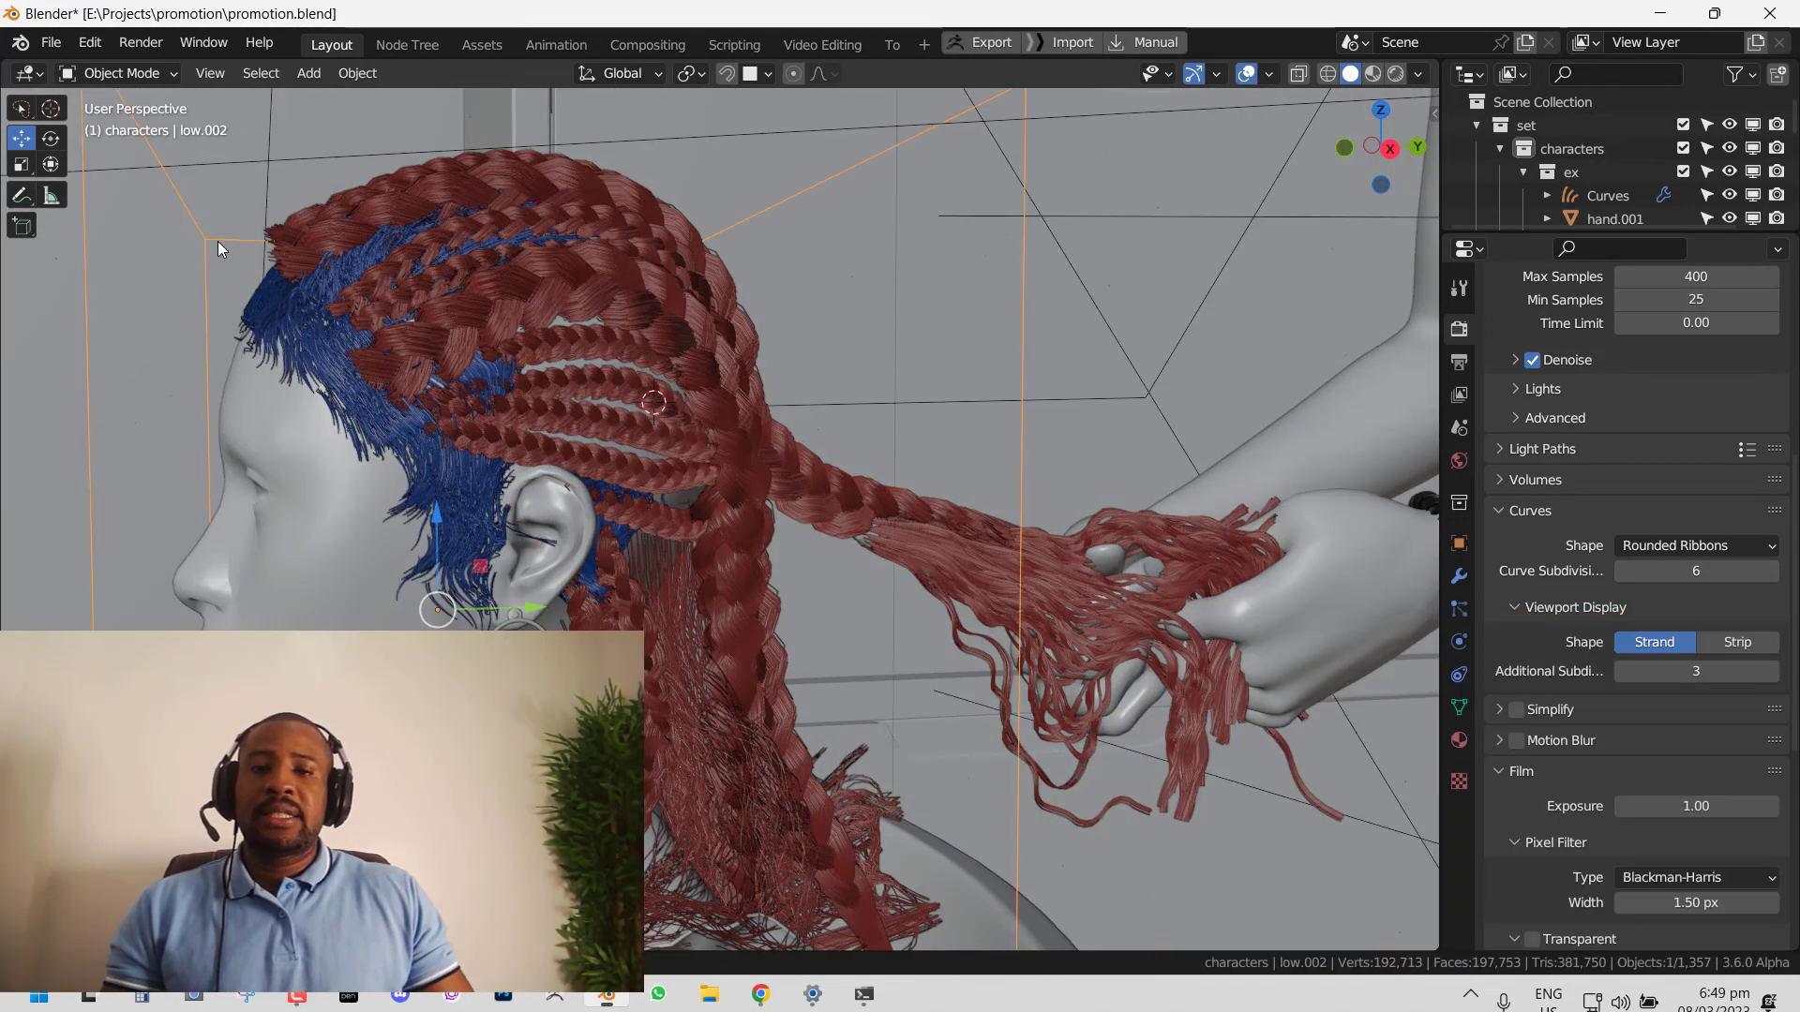
Step: Show the Hair Brick's settings for the hair systems on the character's head
key(g)
right_click(316, 286)
scroll(559, 412, down, 3)
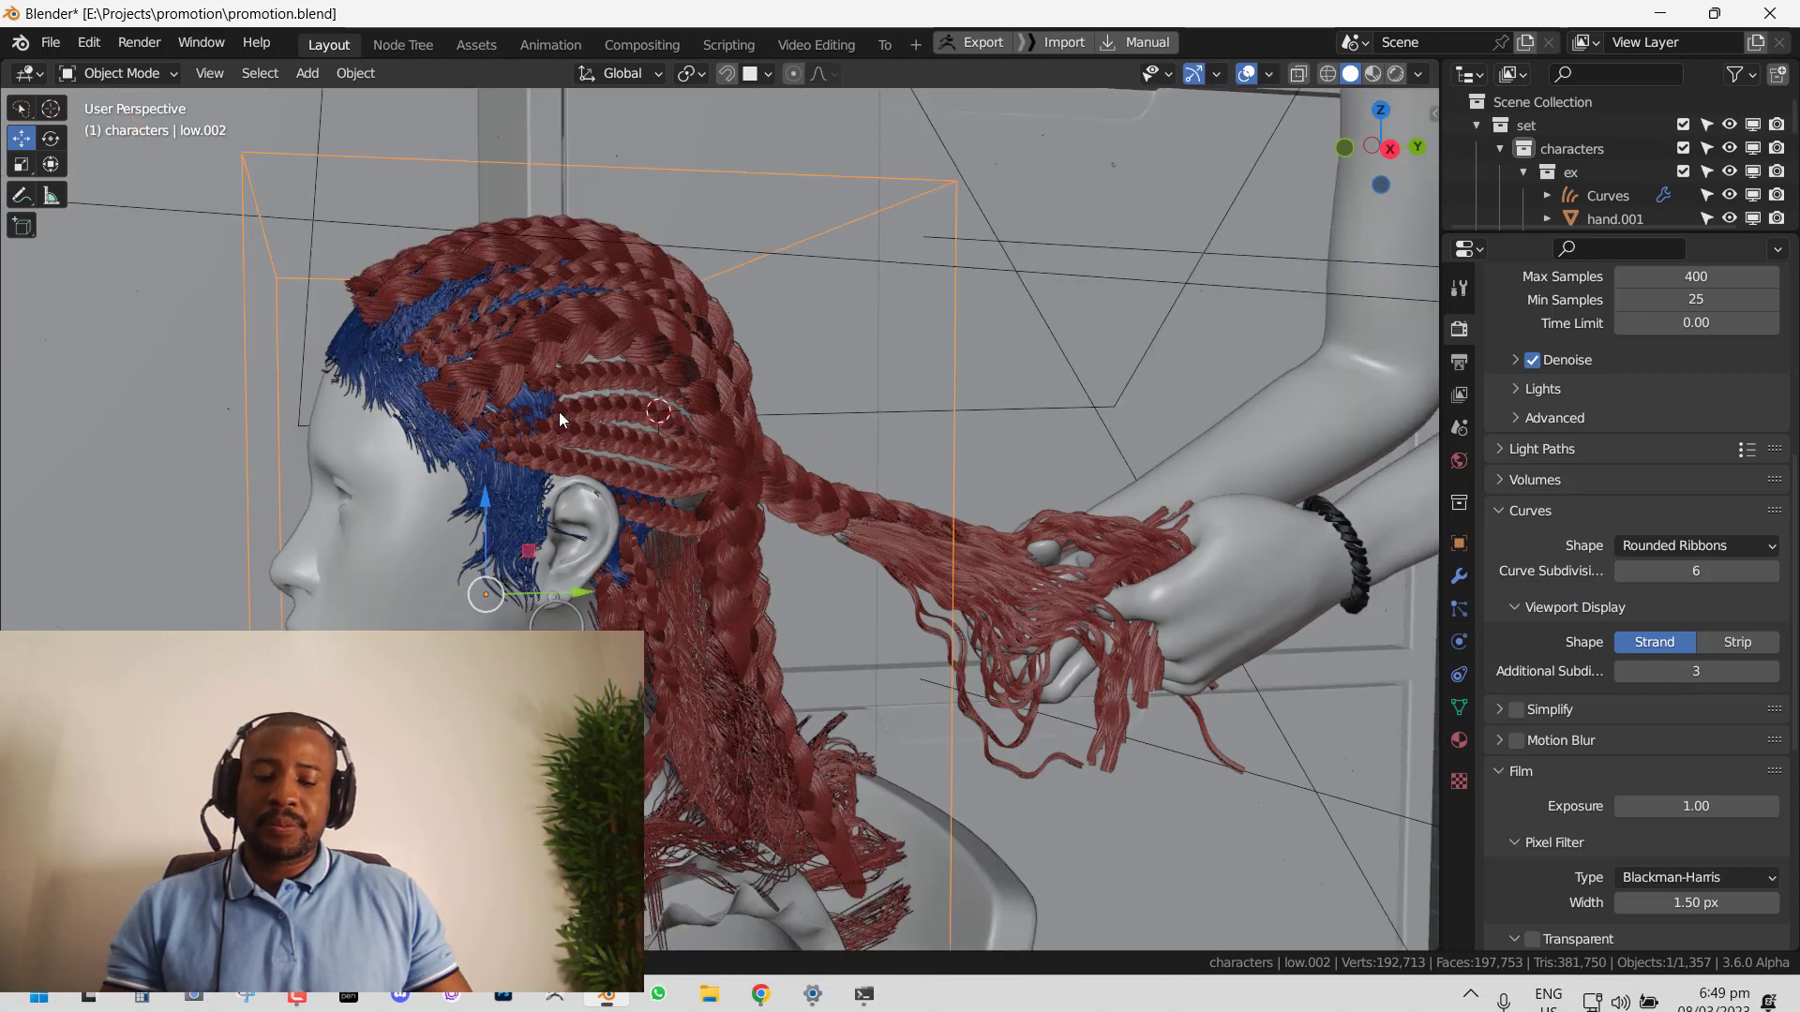
key(n)
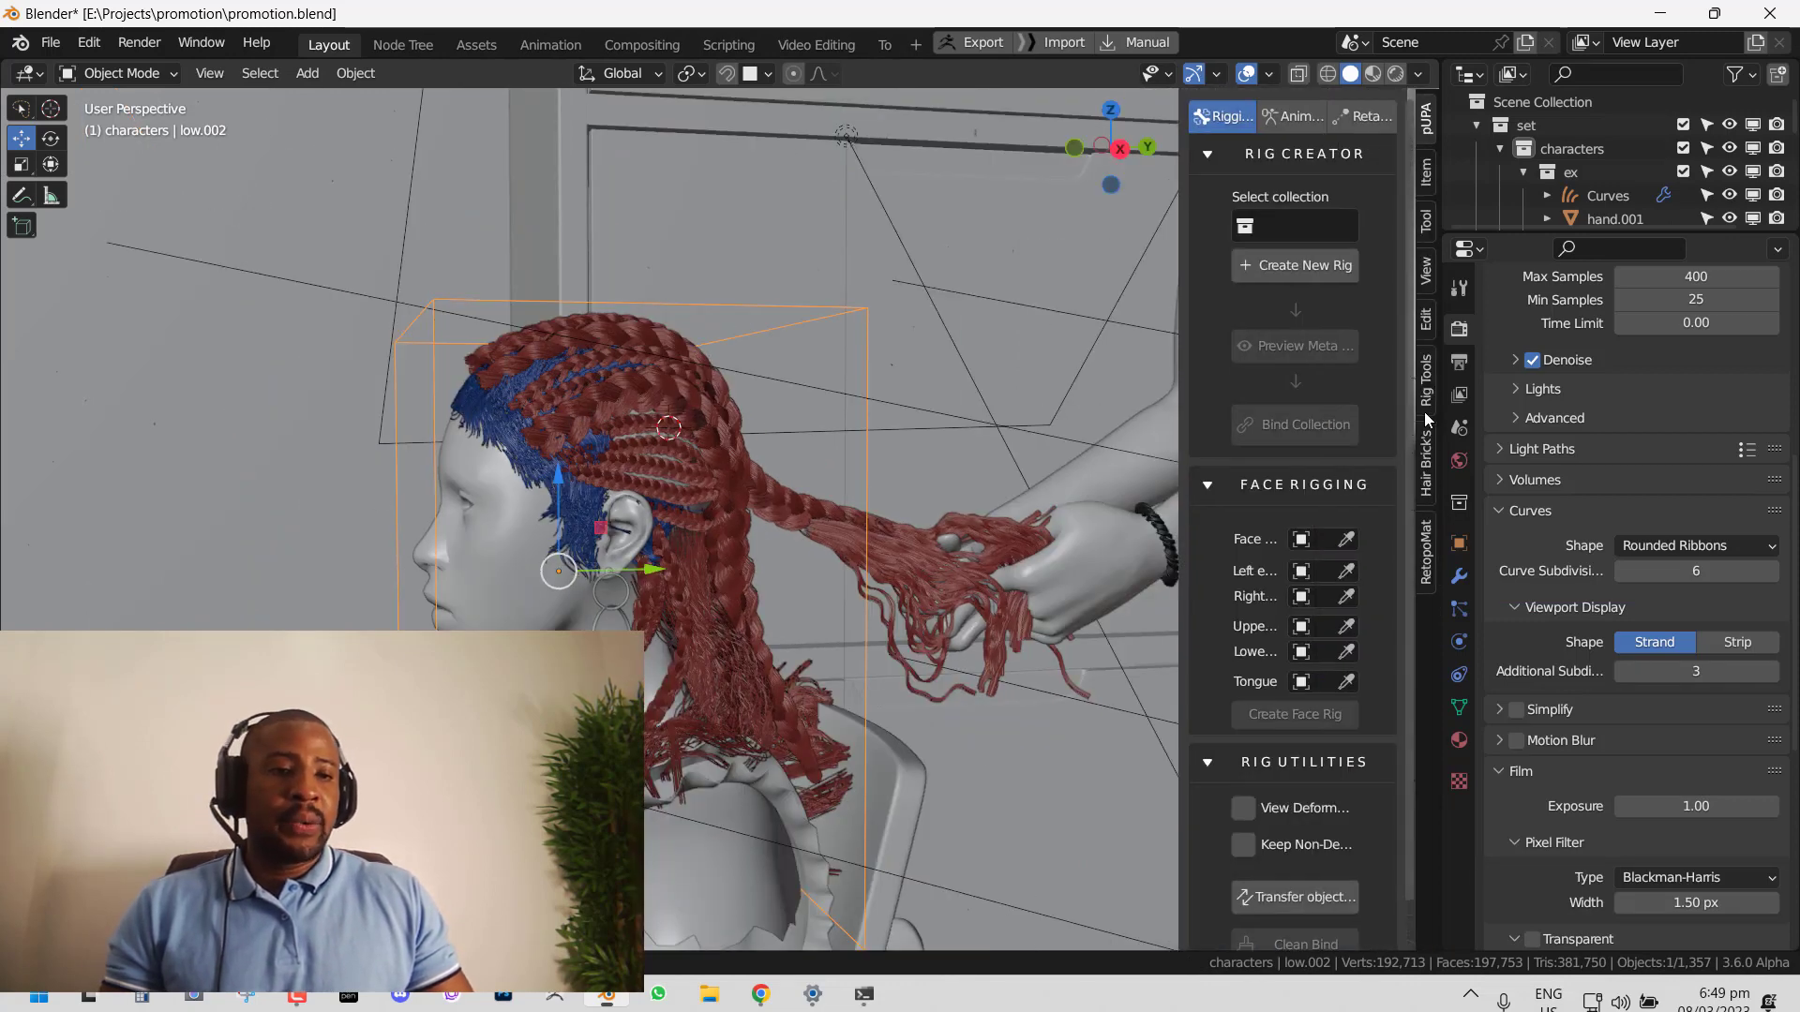
click(1426, 464)
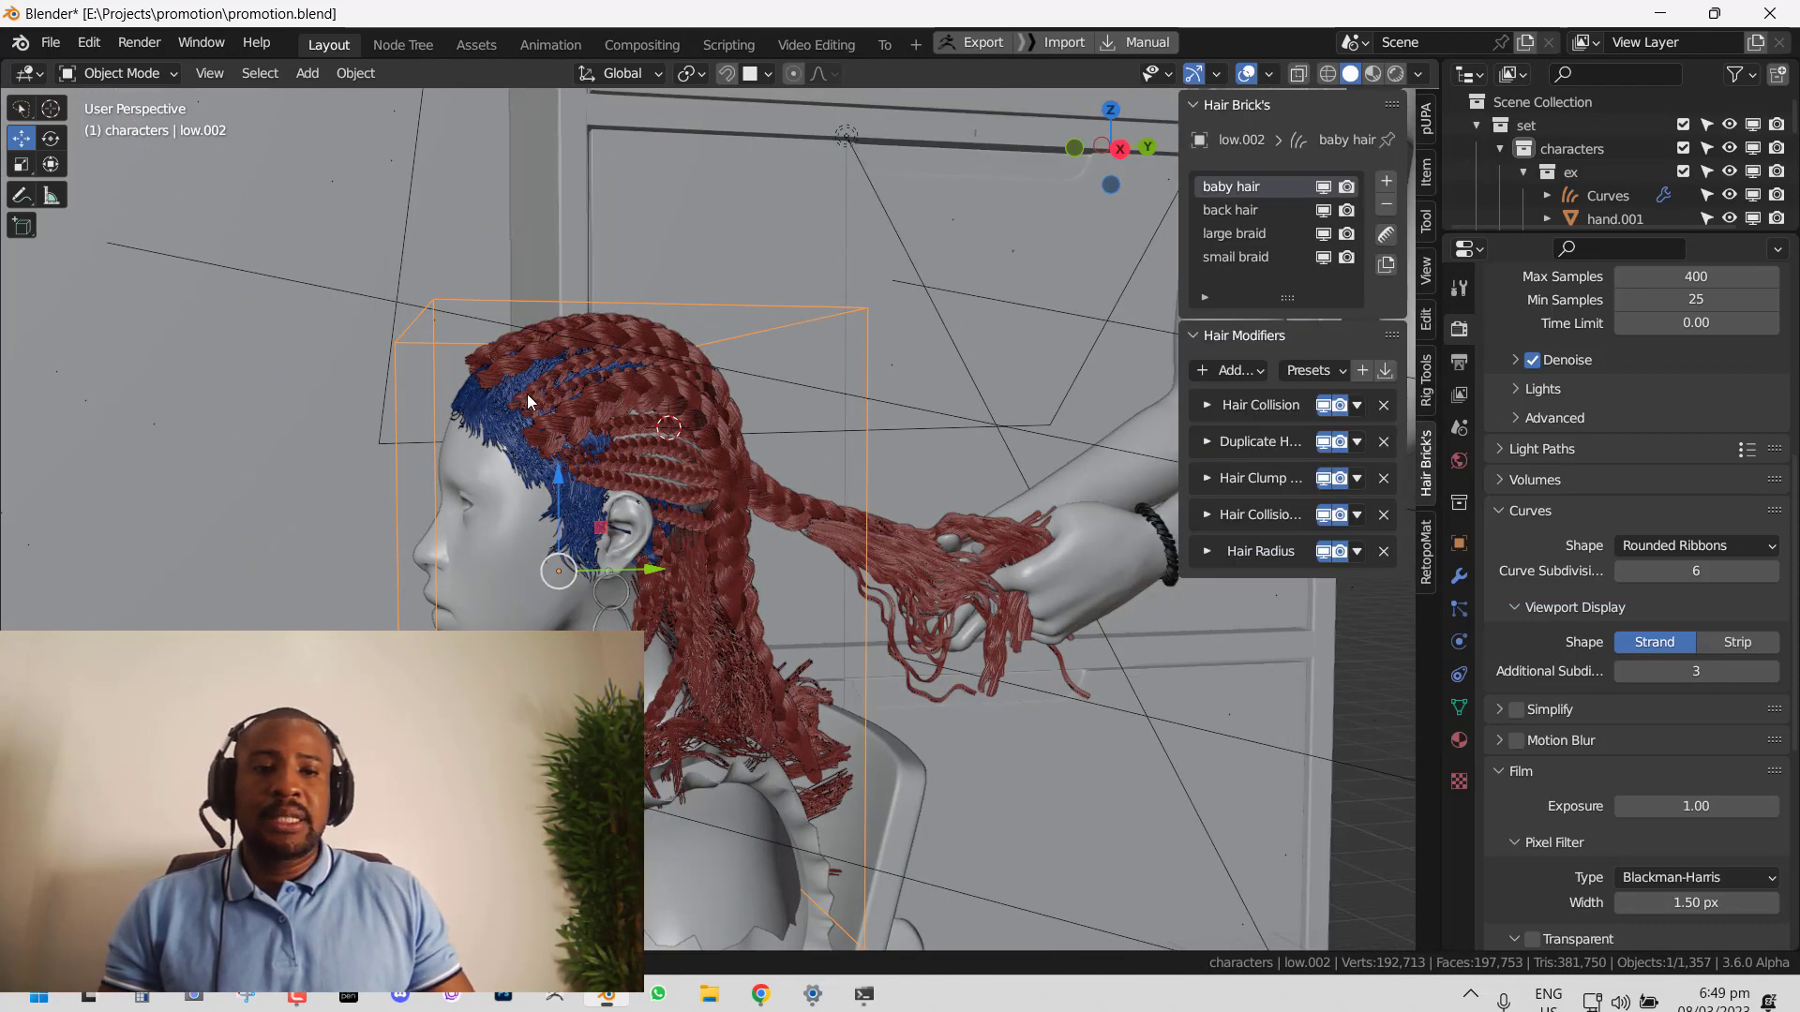
Step: Hide and re-show the baby hair system in the viewport to examine which strands belong to it
click(1322, 186)
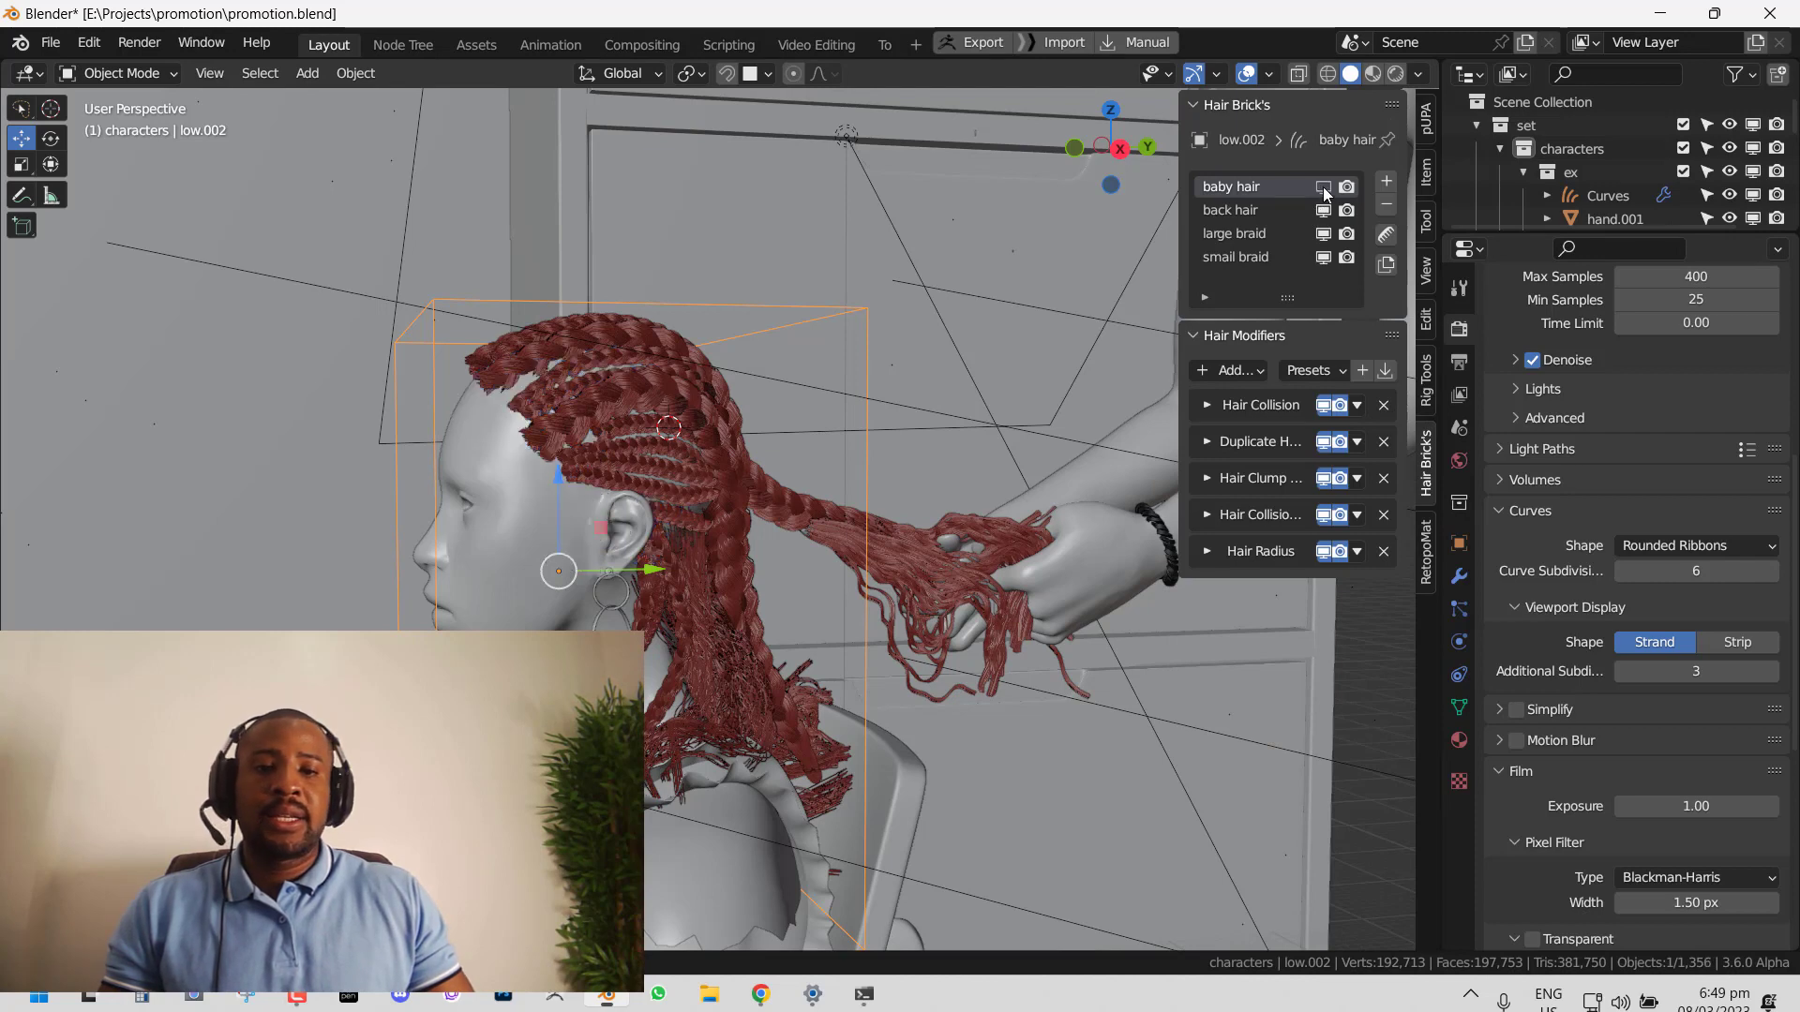
click(1323, 187)
scroll(660, 386, up, 2)
scroll(660, 386, up, 1)
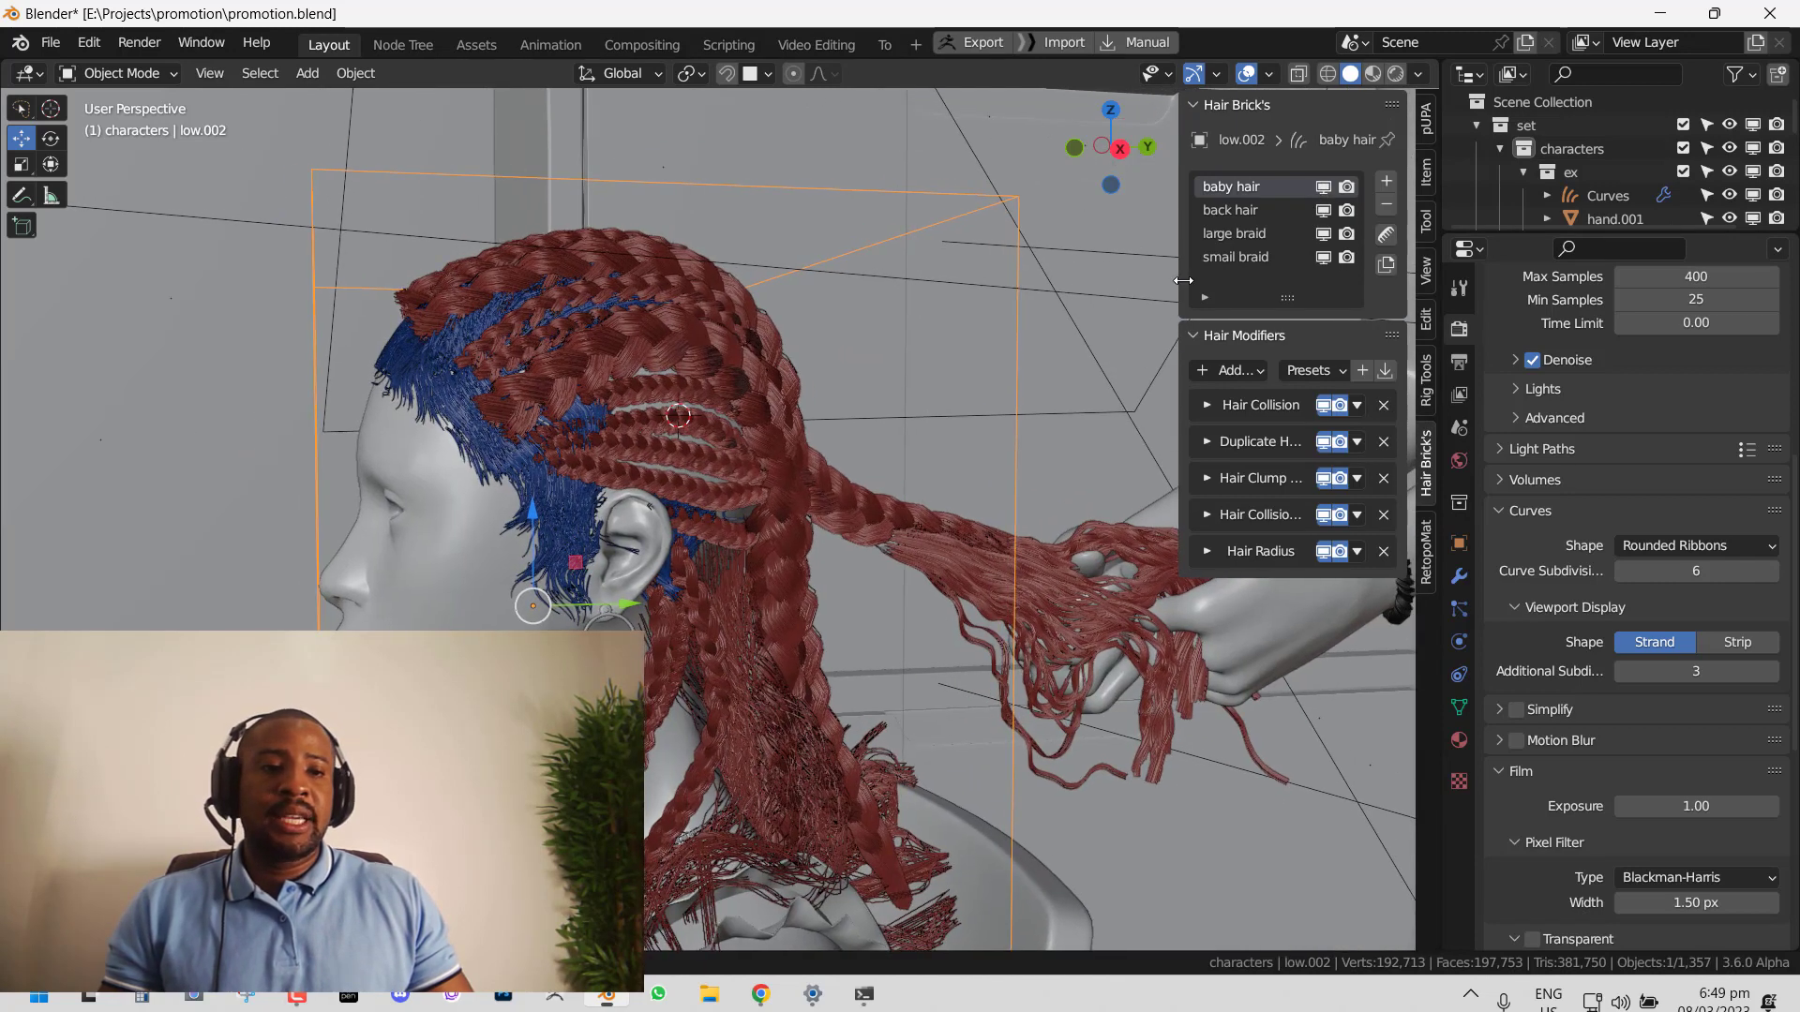
Step: Hide the small braid, large braid and back hair systems in the viewport, leaving the baby hair shown
click(1322, 257)
click(1322, 234)
click(1322, 210)
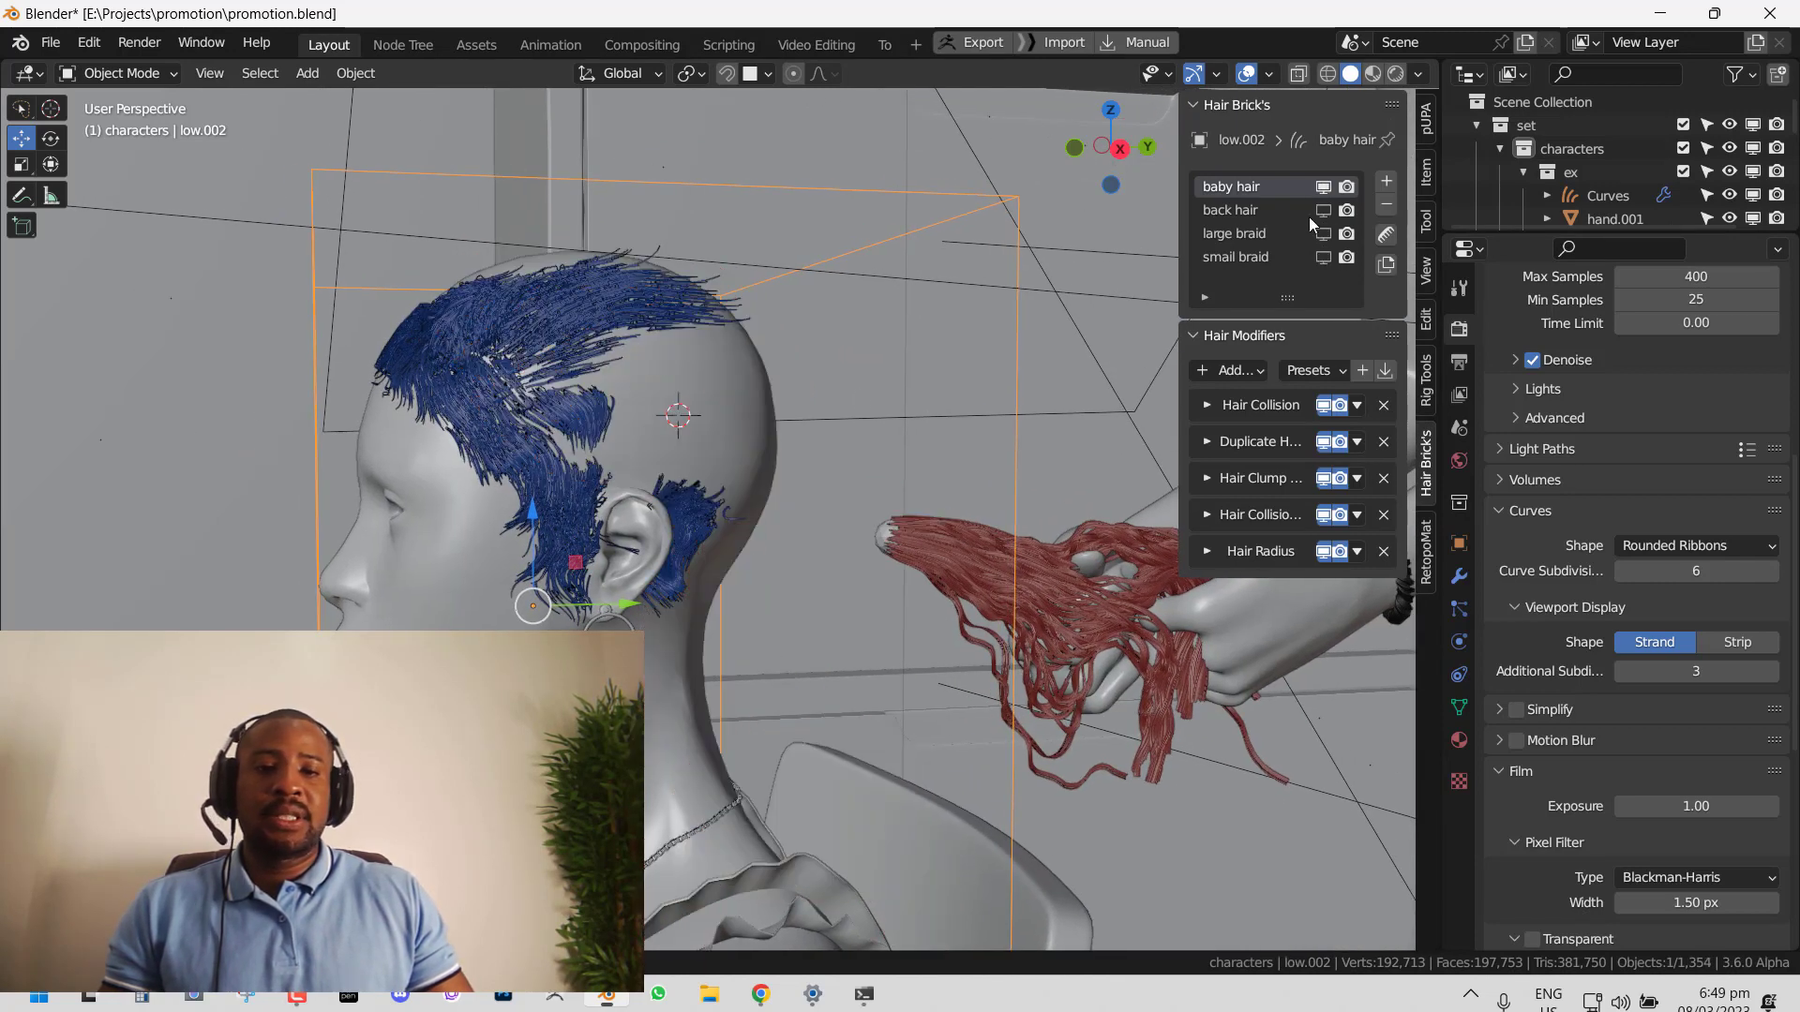
middle_drag(1152, 309, 660, 436)
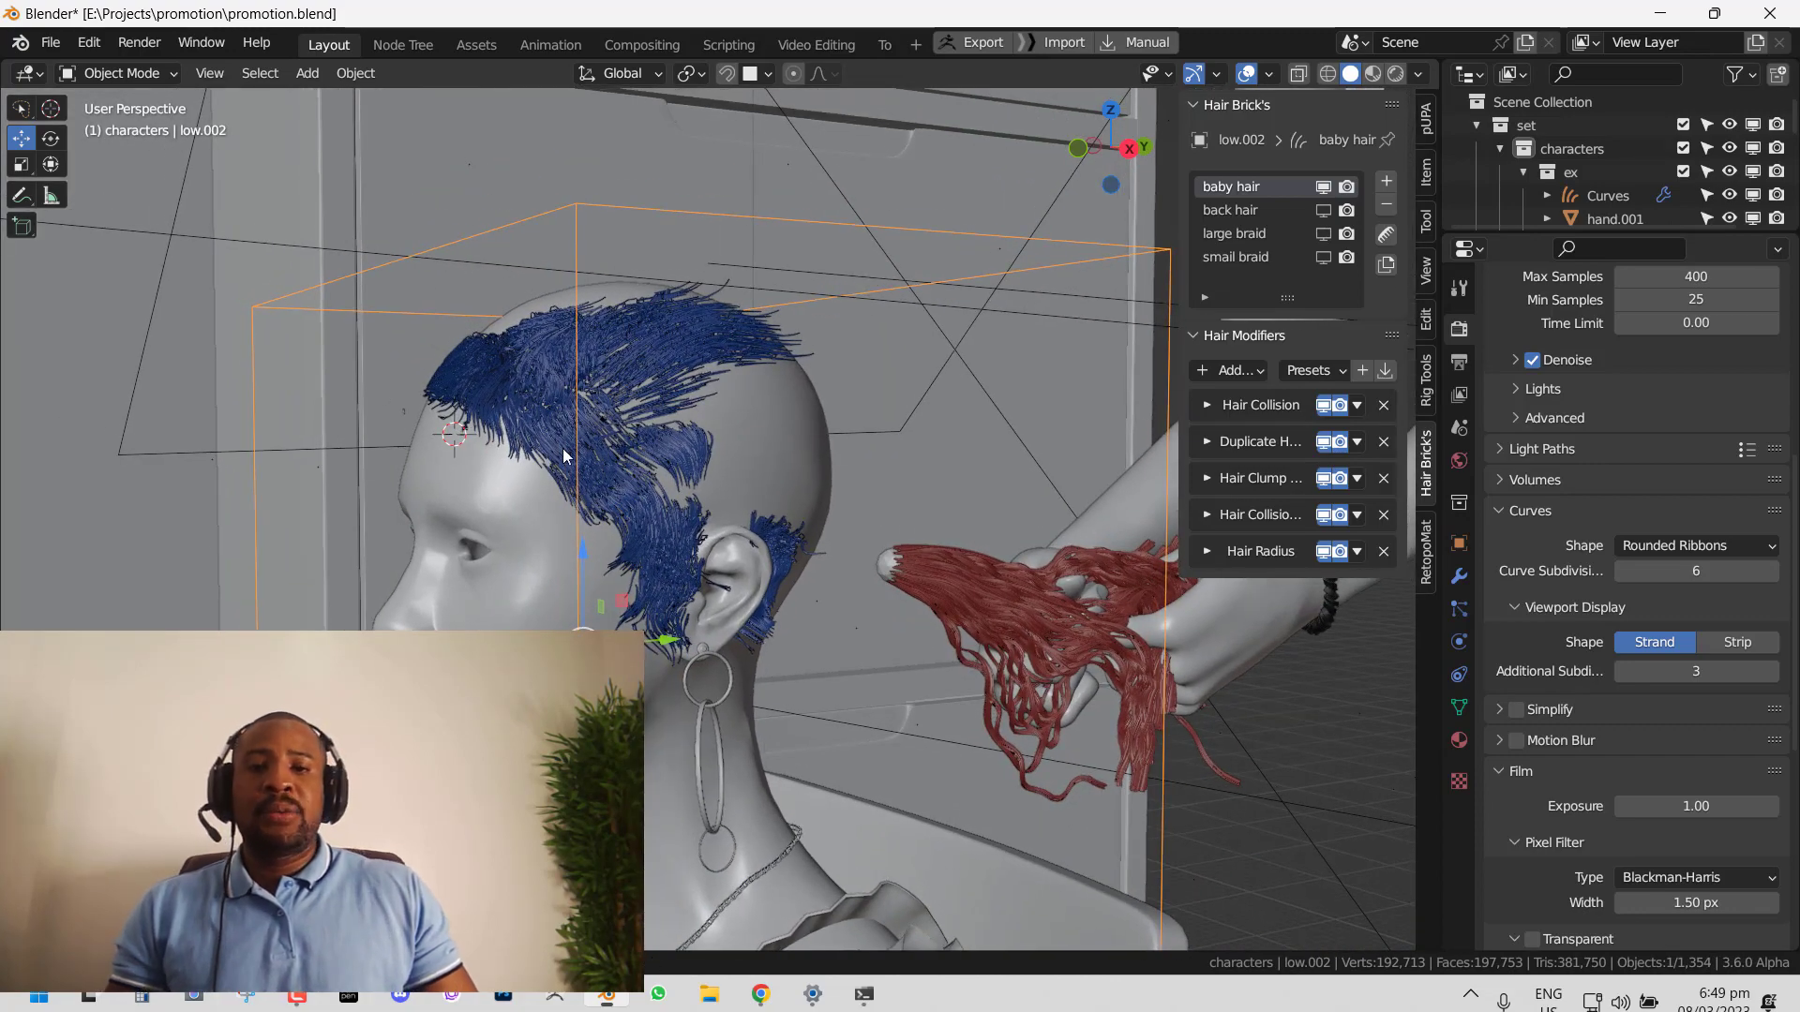
scroll(562, 454, up, 2)
scroll(663, 412, down, 2)
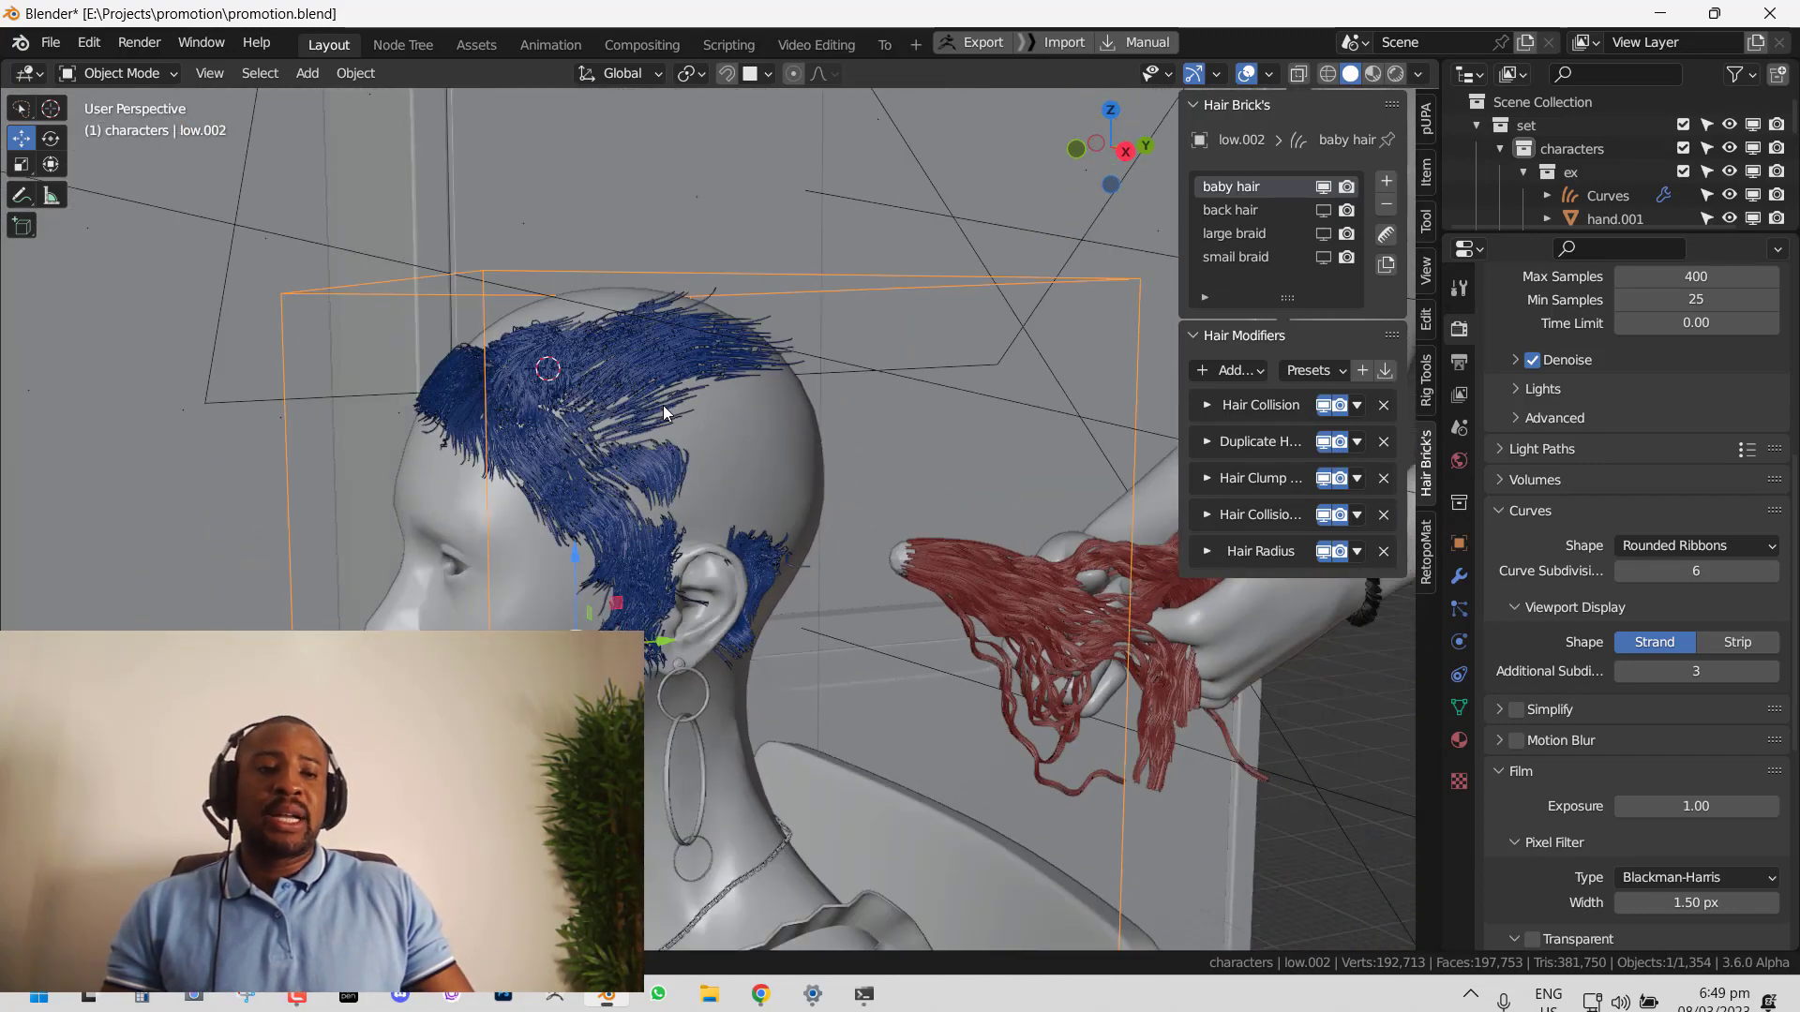
Step: Add a Cut Hair modifier to the baby hair and create a blank 1024 × 1024 px image as its mask
click(1228, 370)
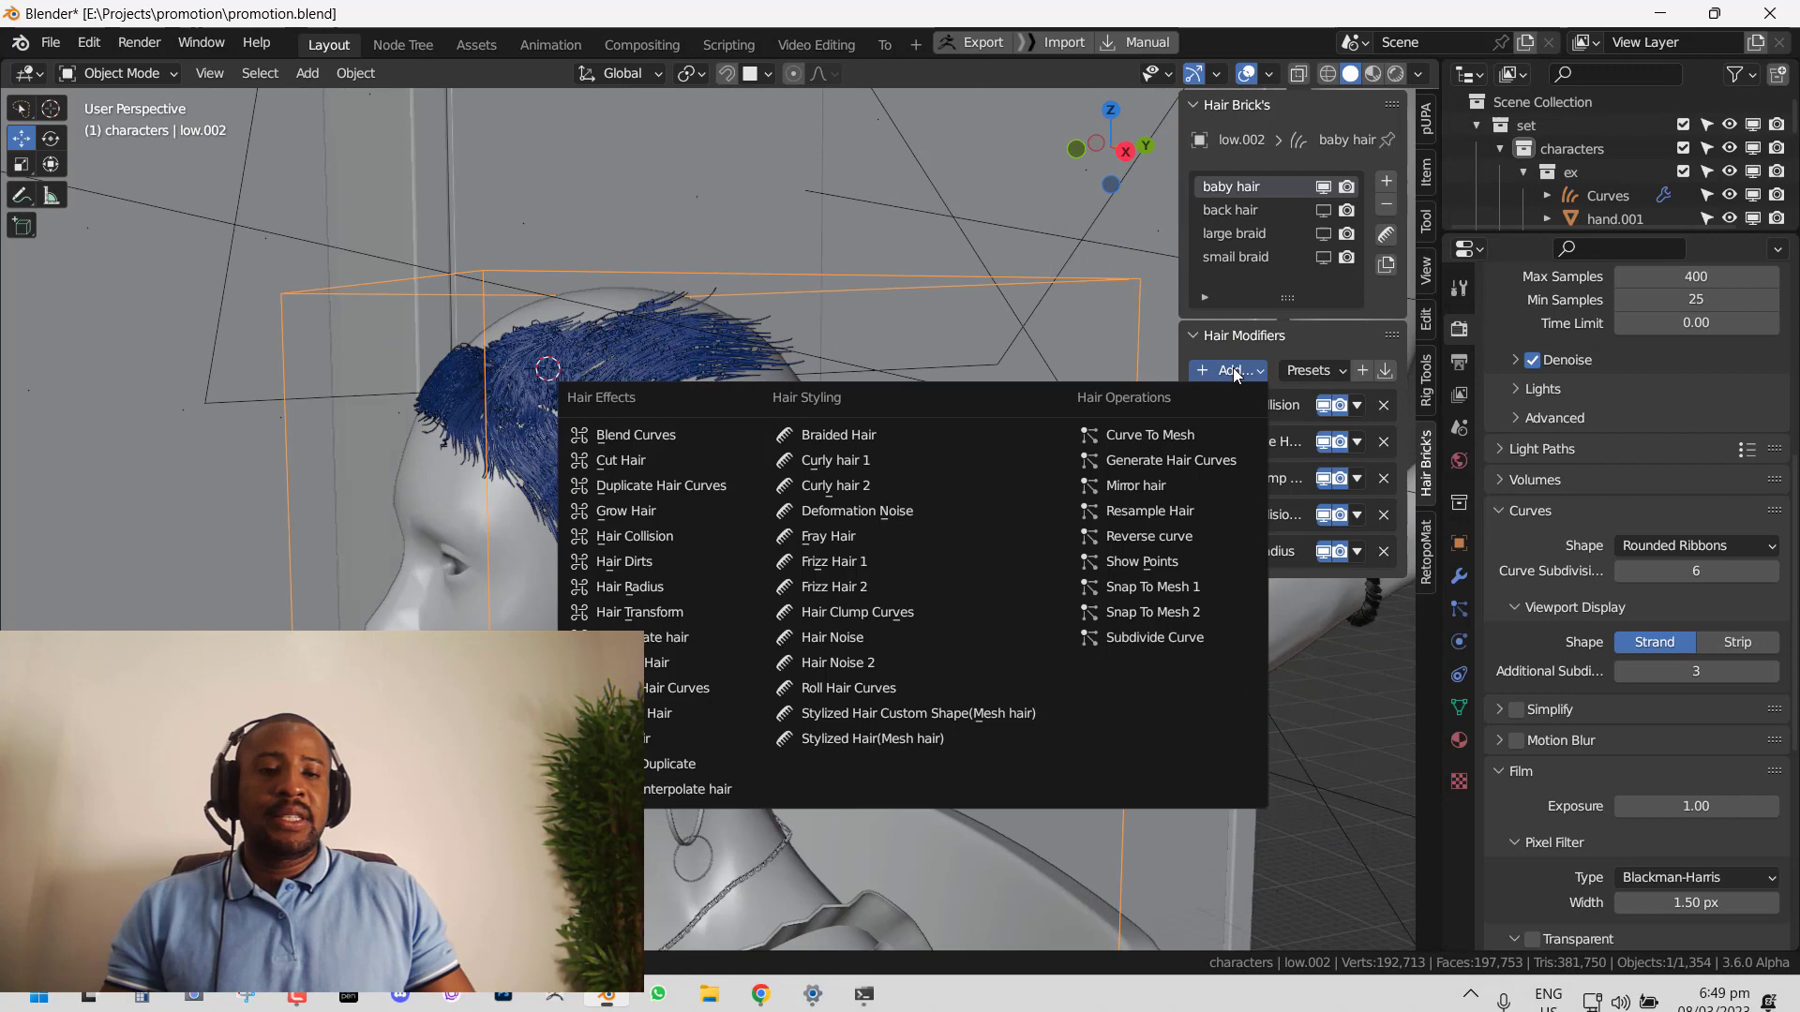
click(691, 459)
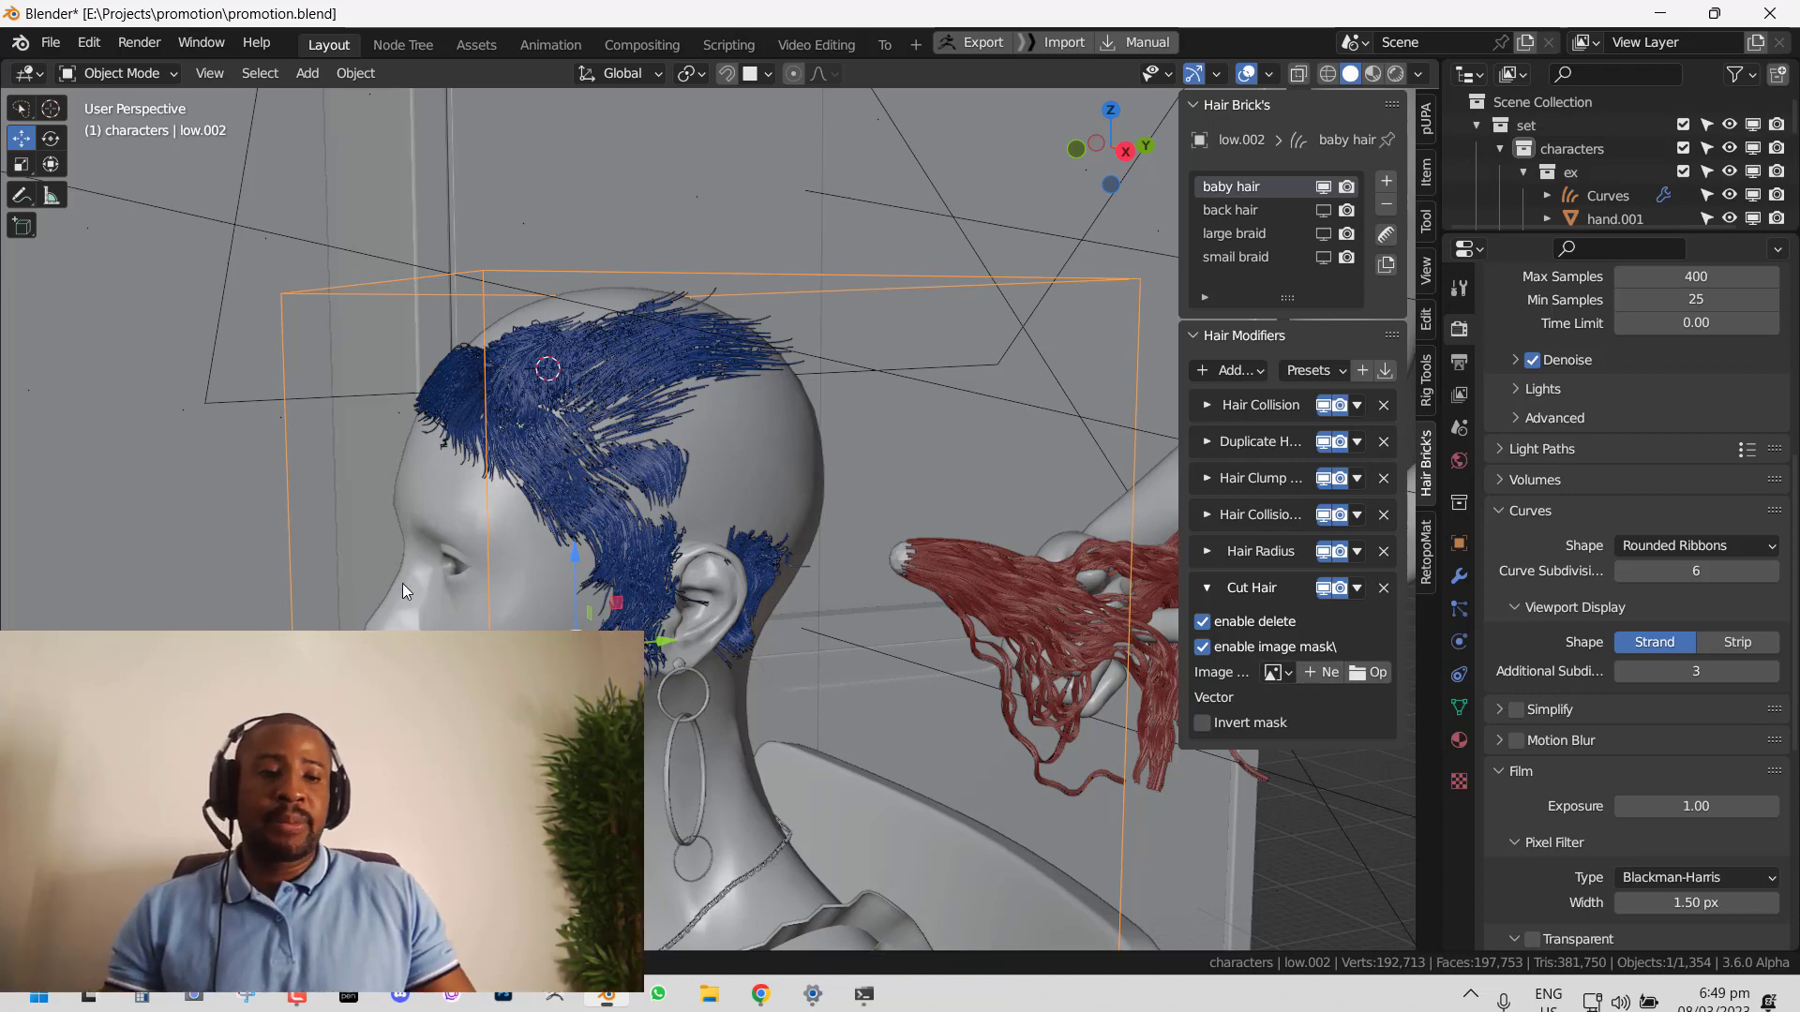
click(1320, 673)
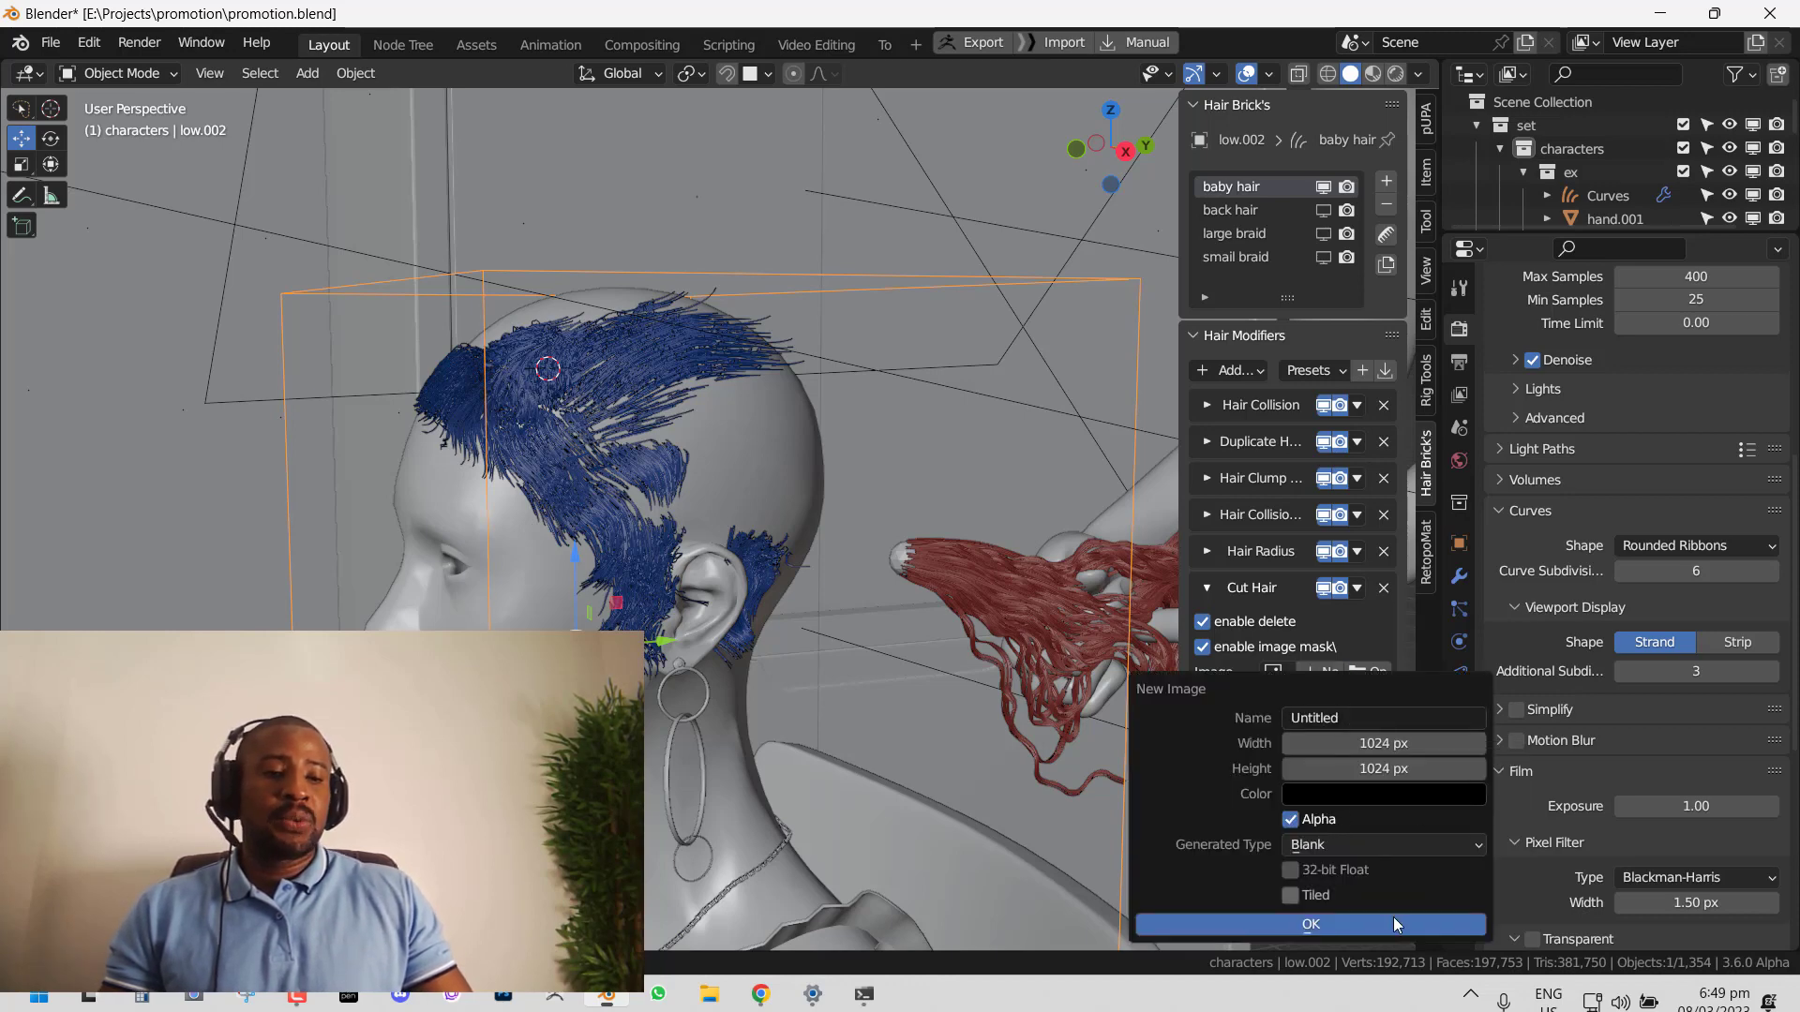
drag(1383, 743, 1383, 768)
text(20)
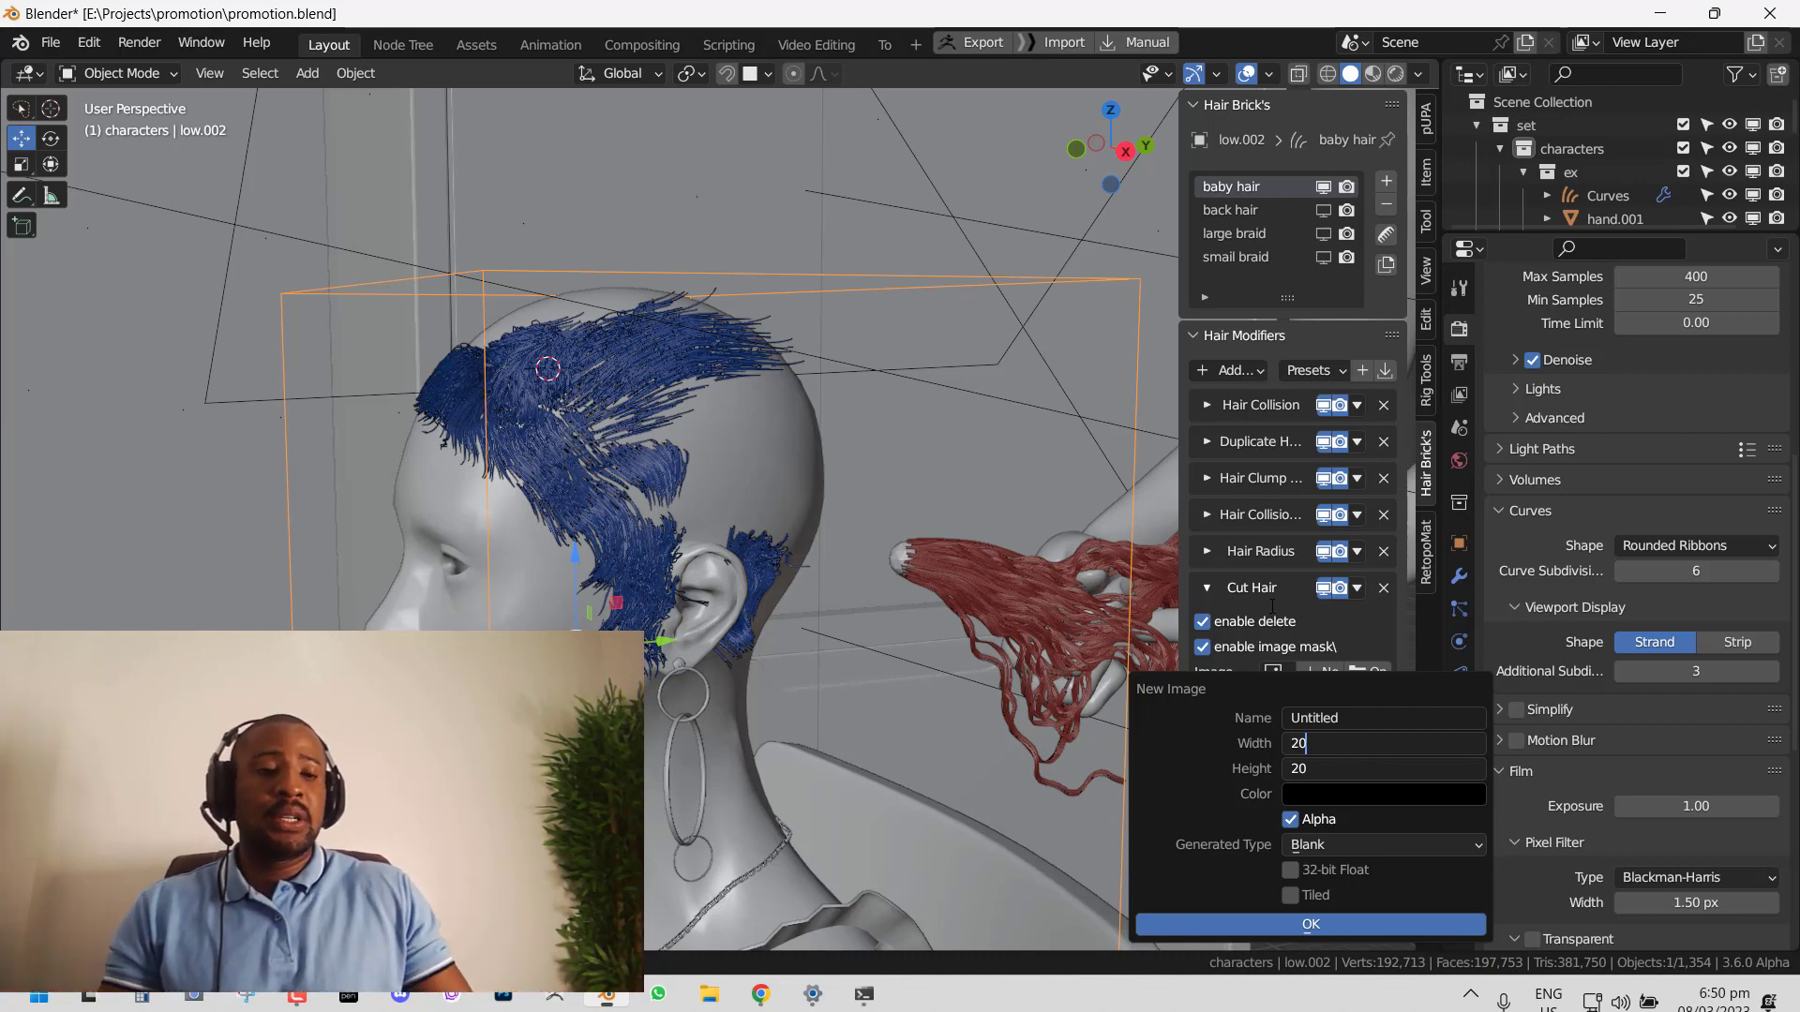
key(Escape)
click(1327, 926)
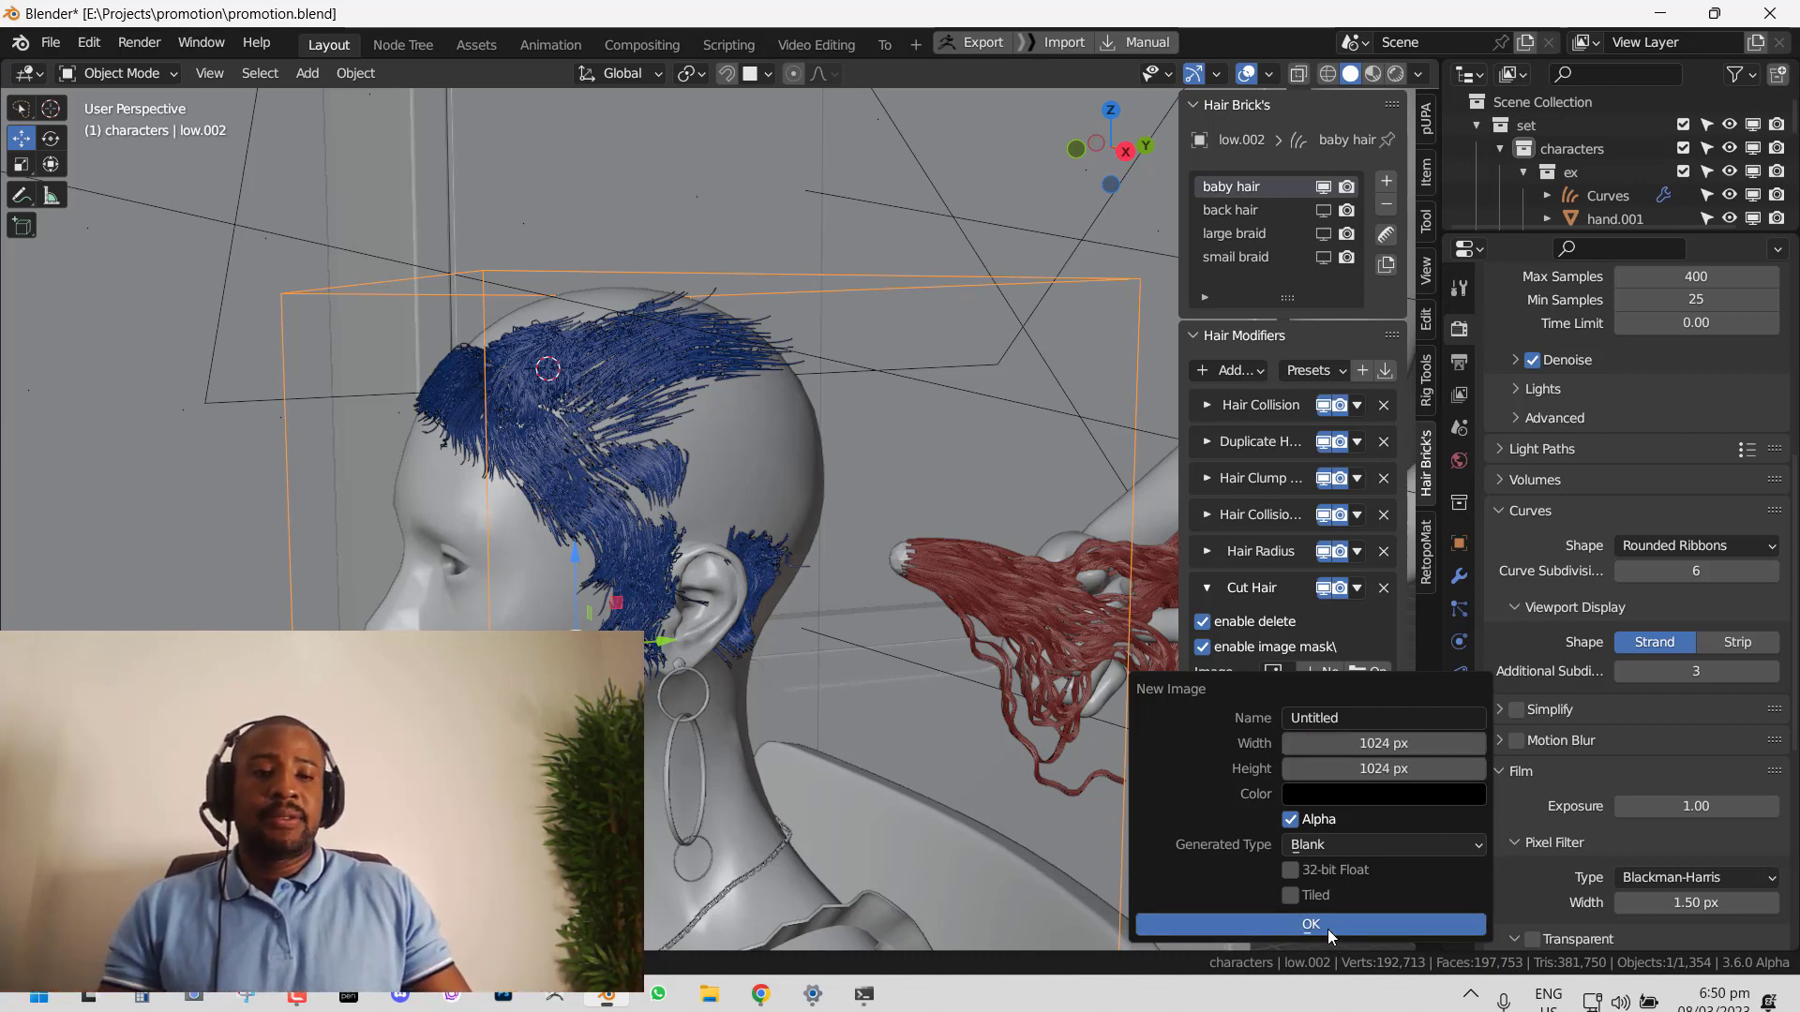
Step: Reselect the scalp object, start texture painting the Cut Hair mask, and set the brush radius to 44 px
click(778, 440)
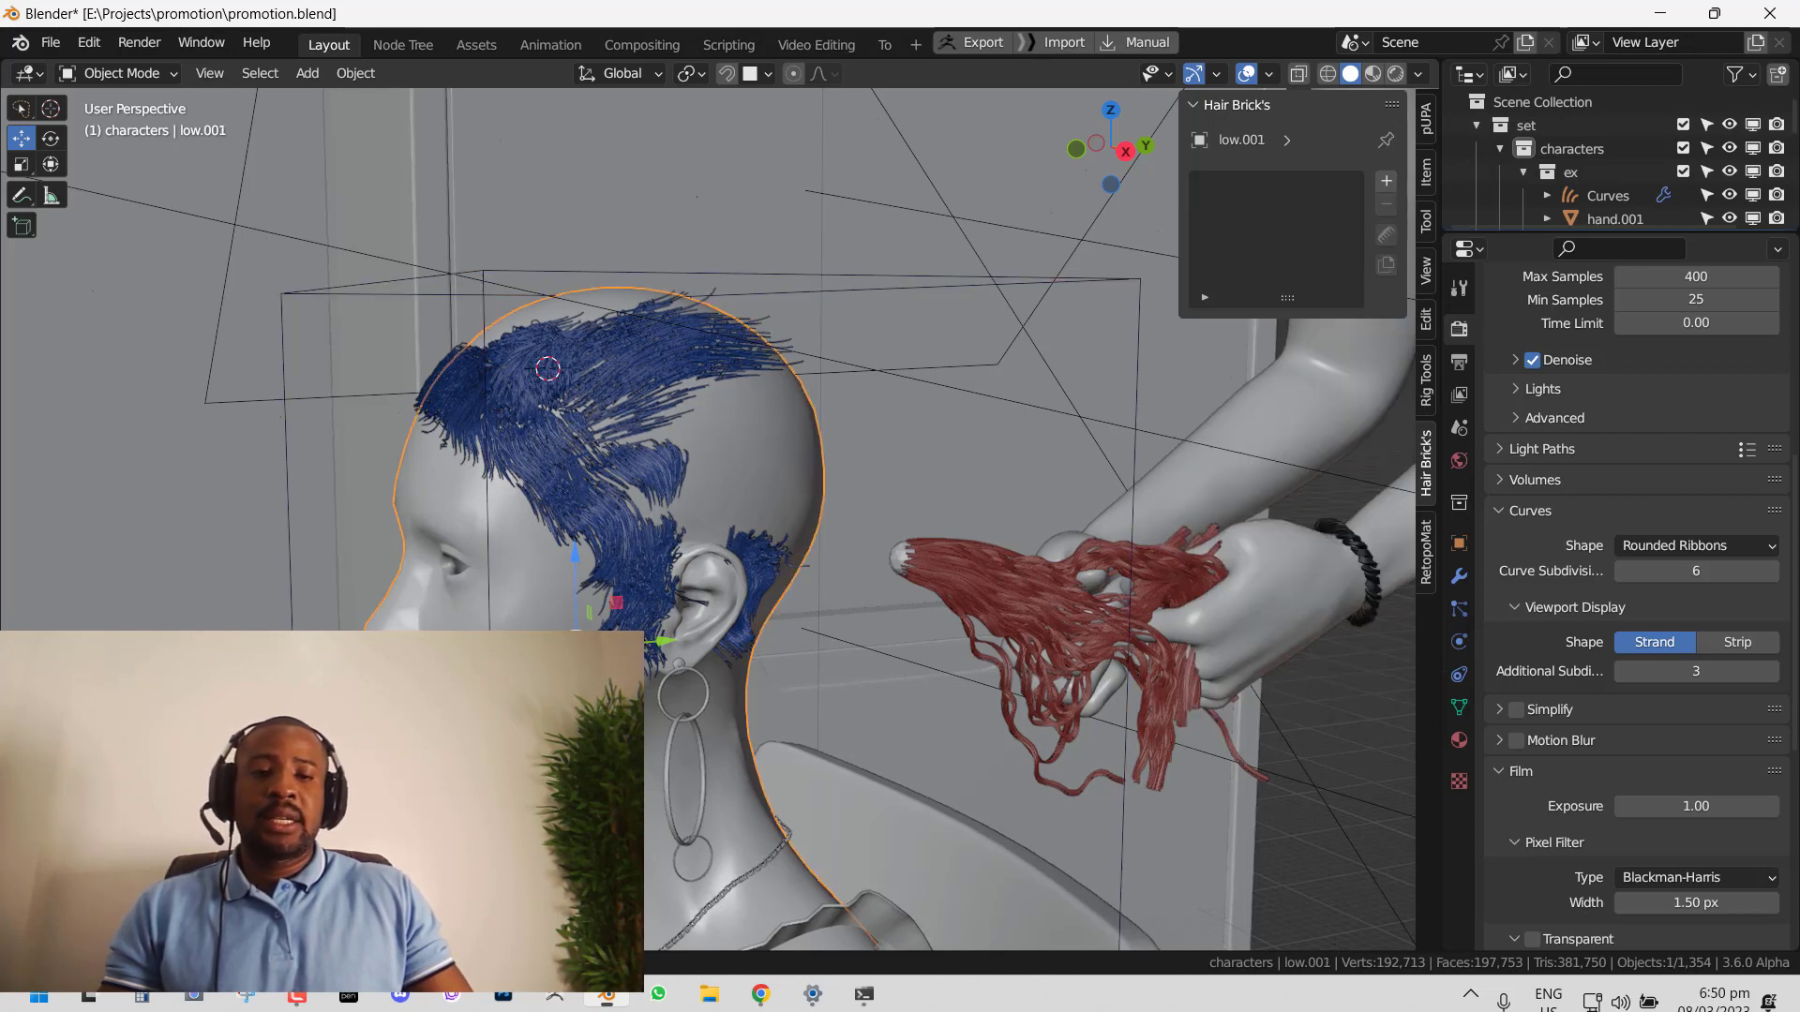
click(289, 514)
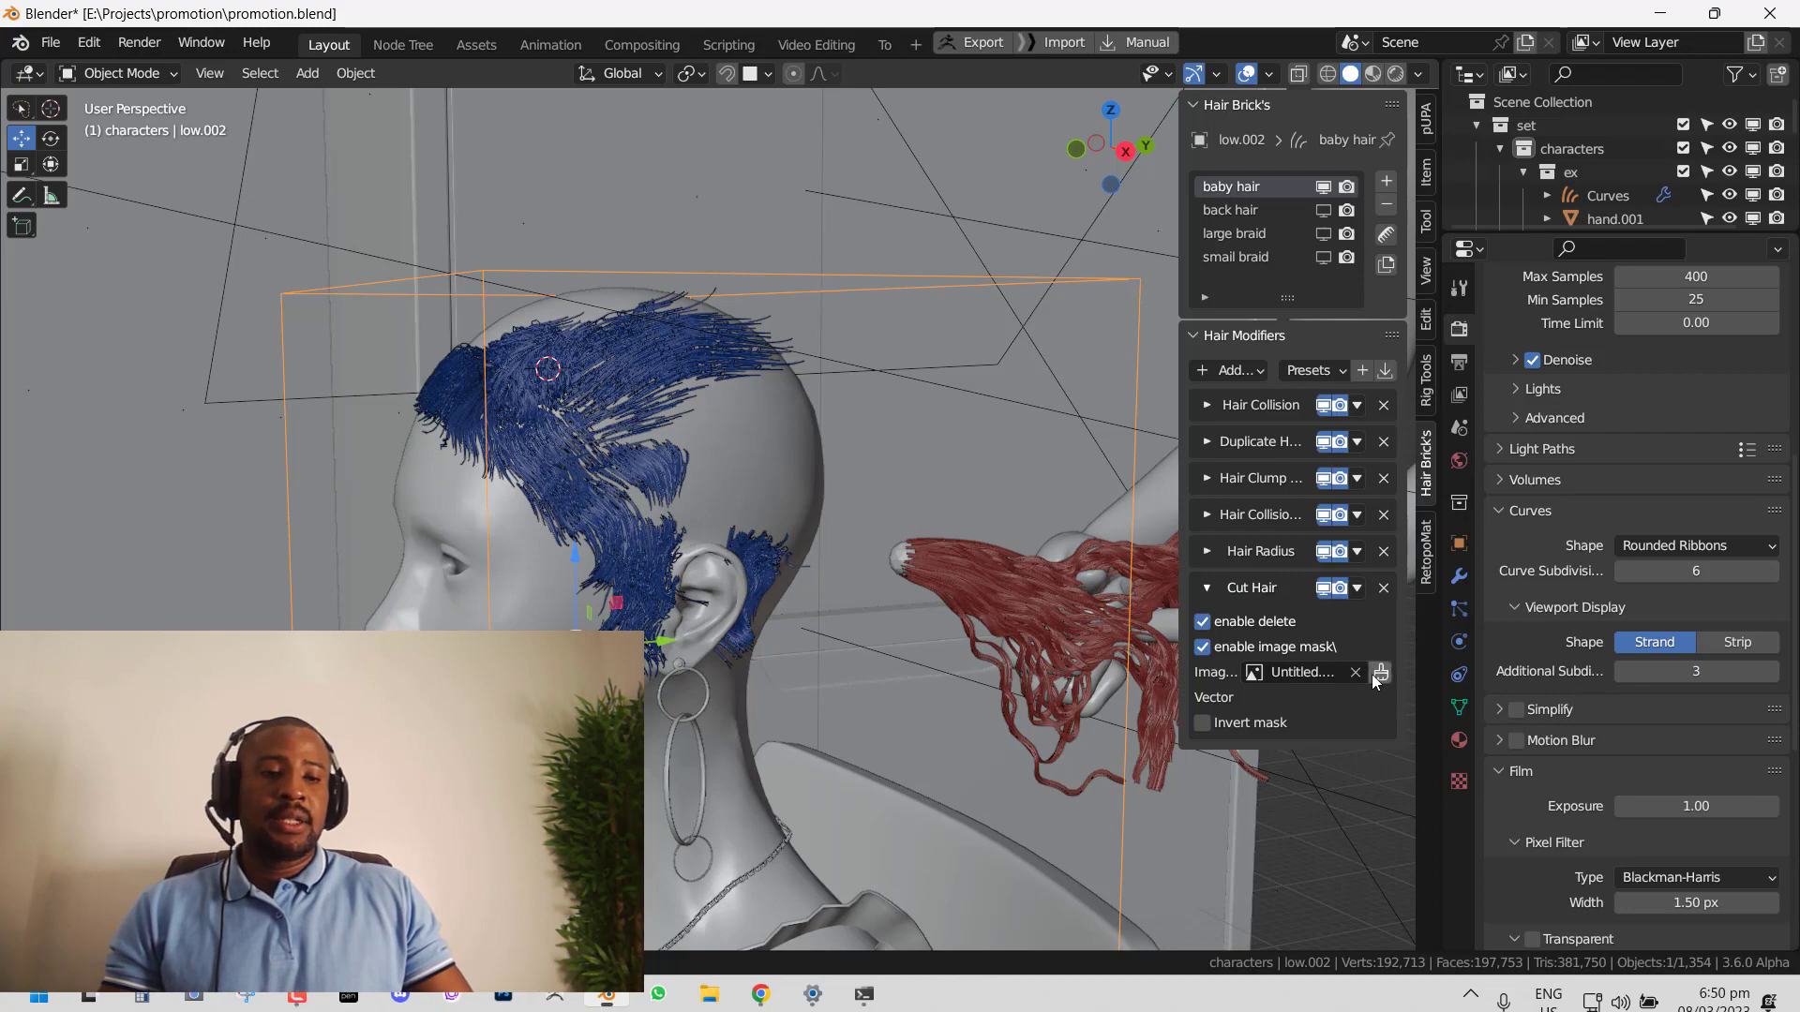
click(1378, 673)
scroll(694, 485, up, 5)
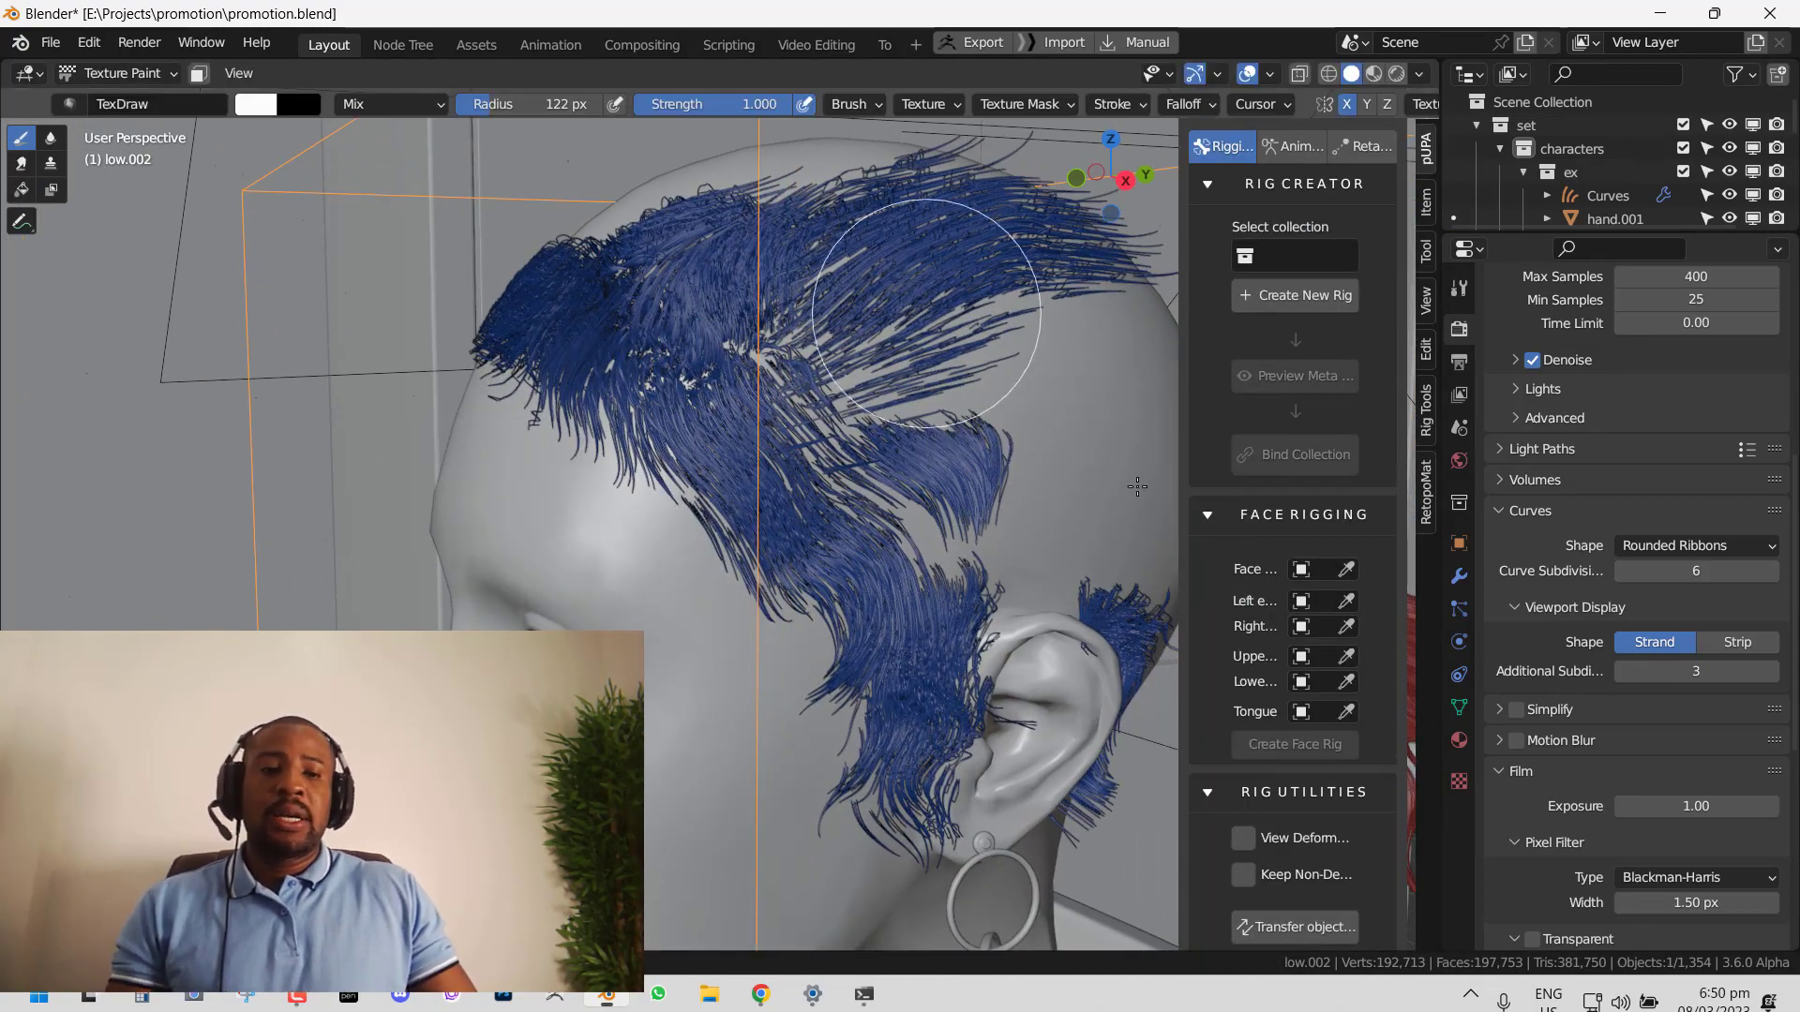
scroll(1246, 105, right, 5)
click(1209, 104)
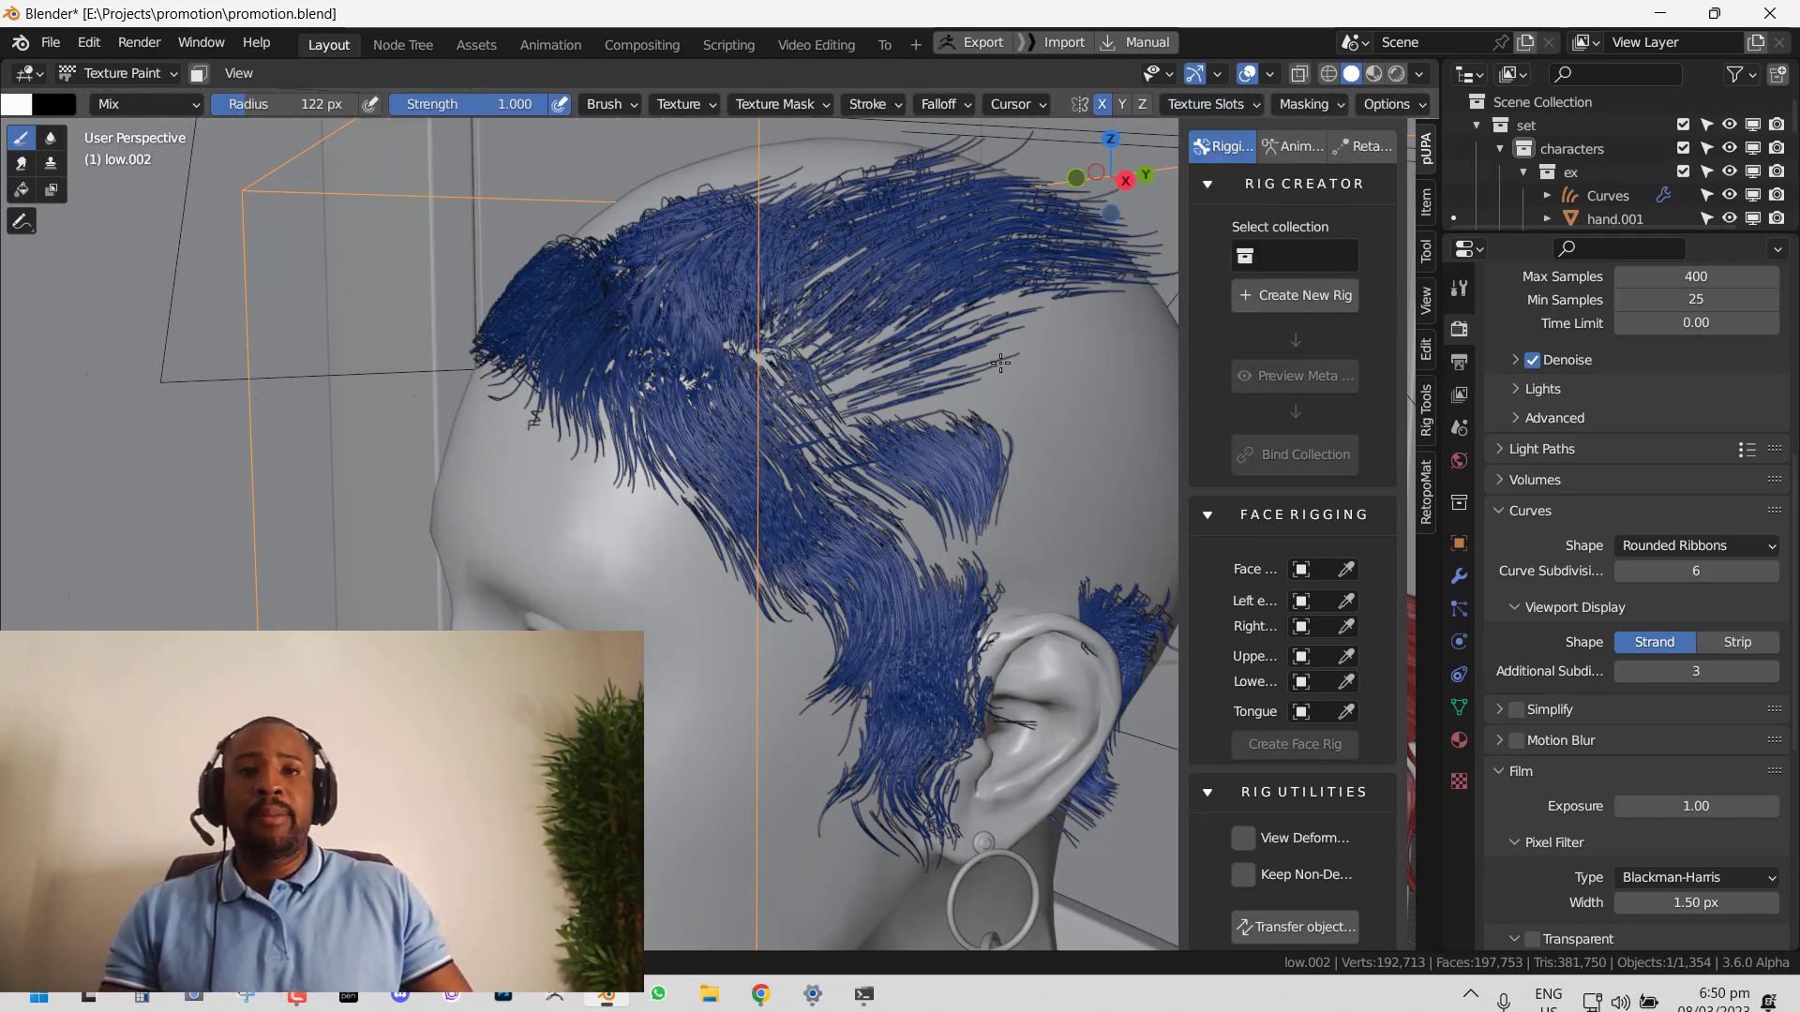
scroll(261, 281, down, 5)
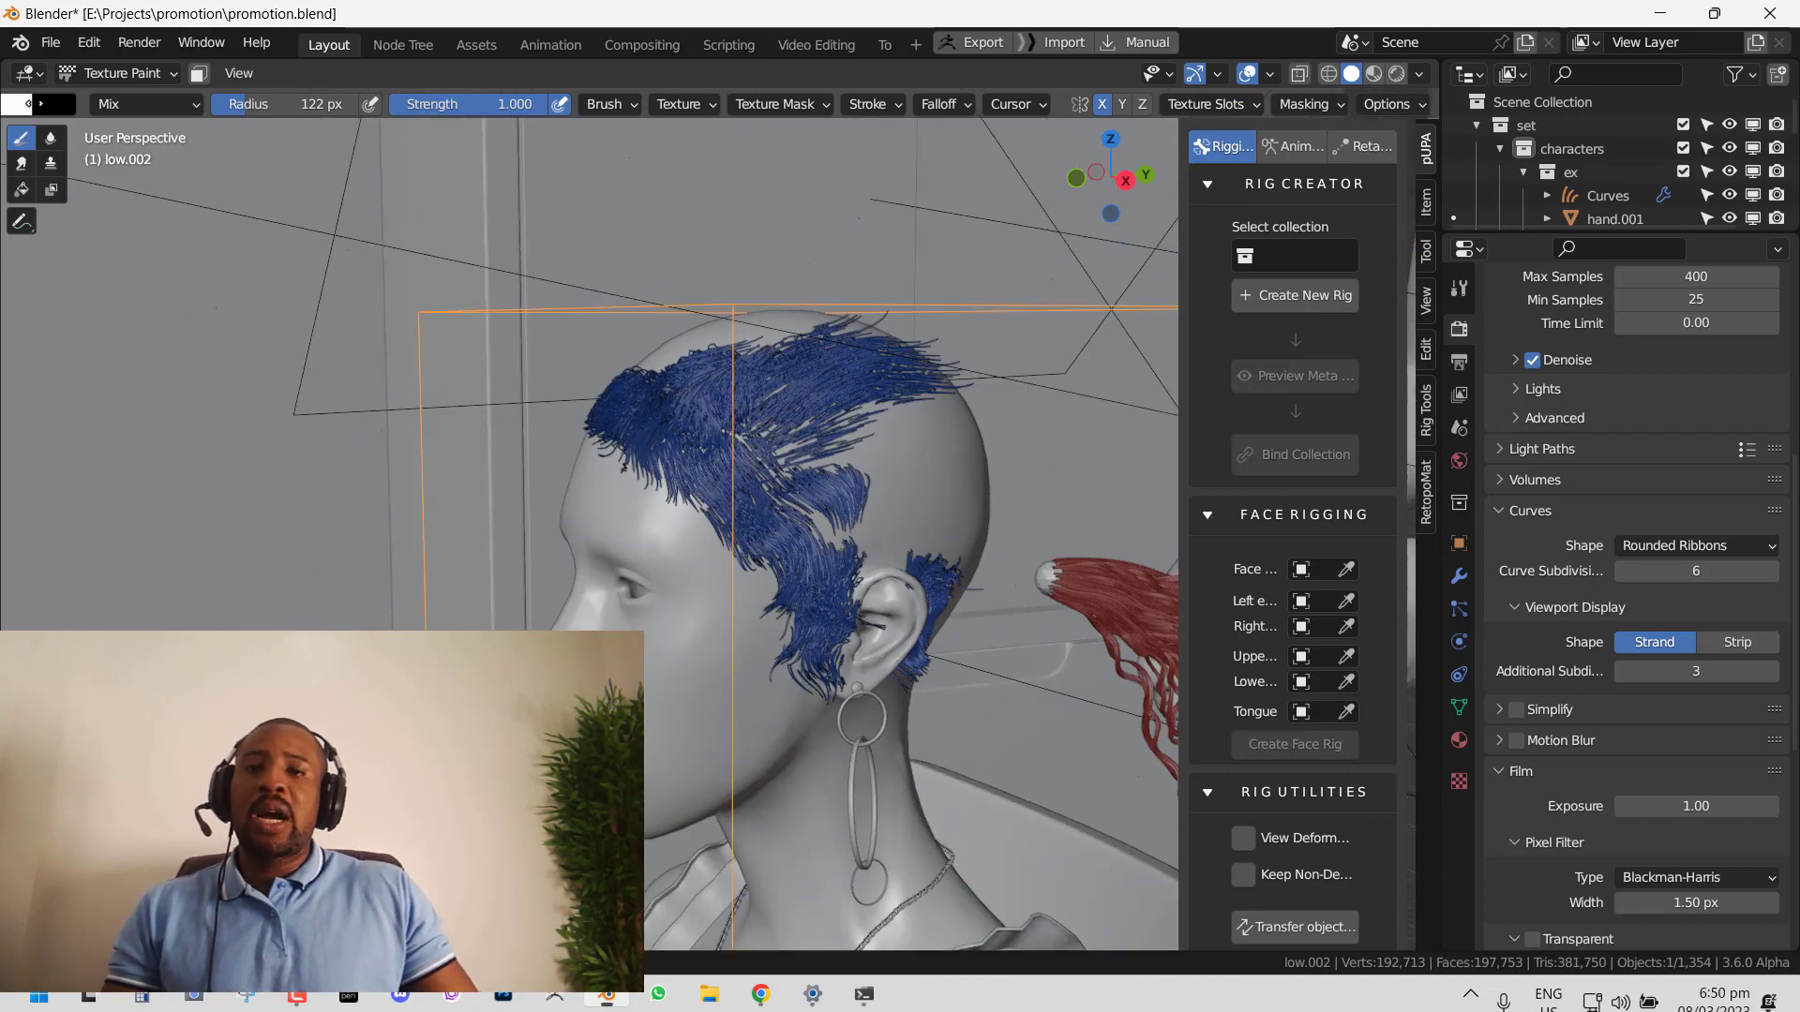
scroll(121, 104, left, 5)
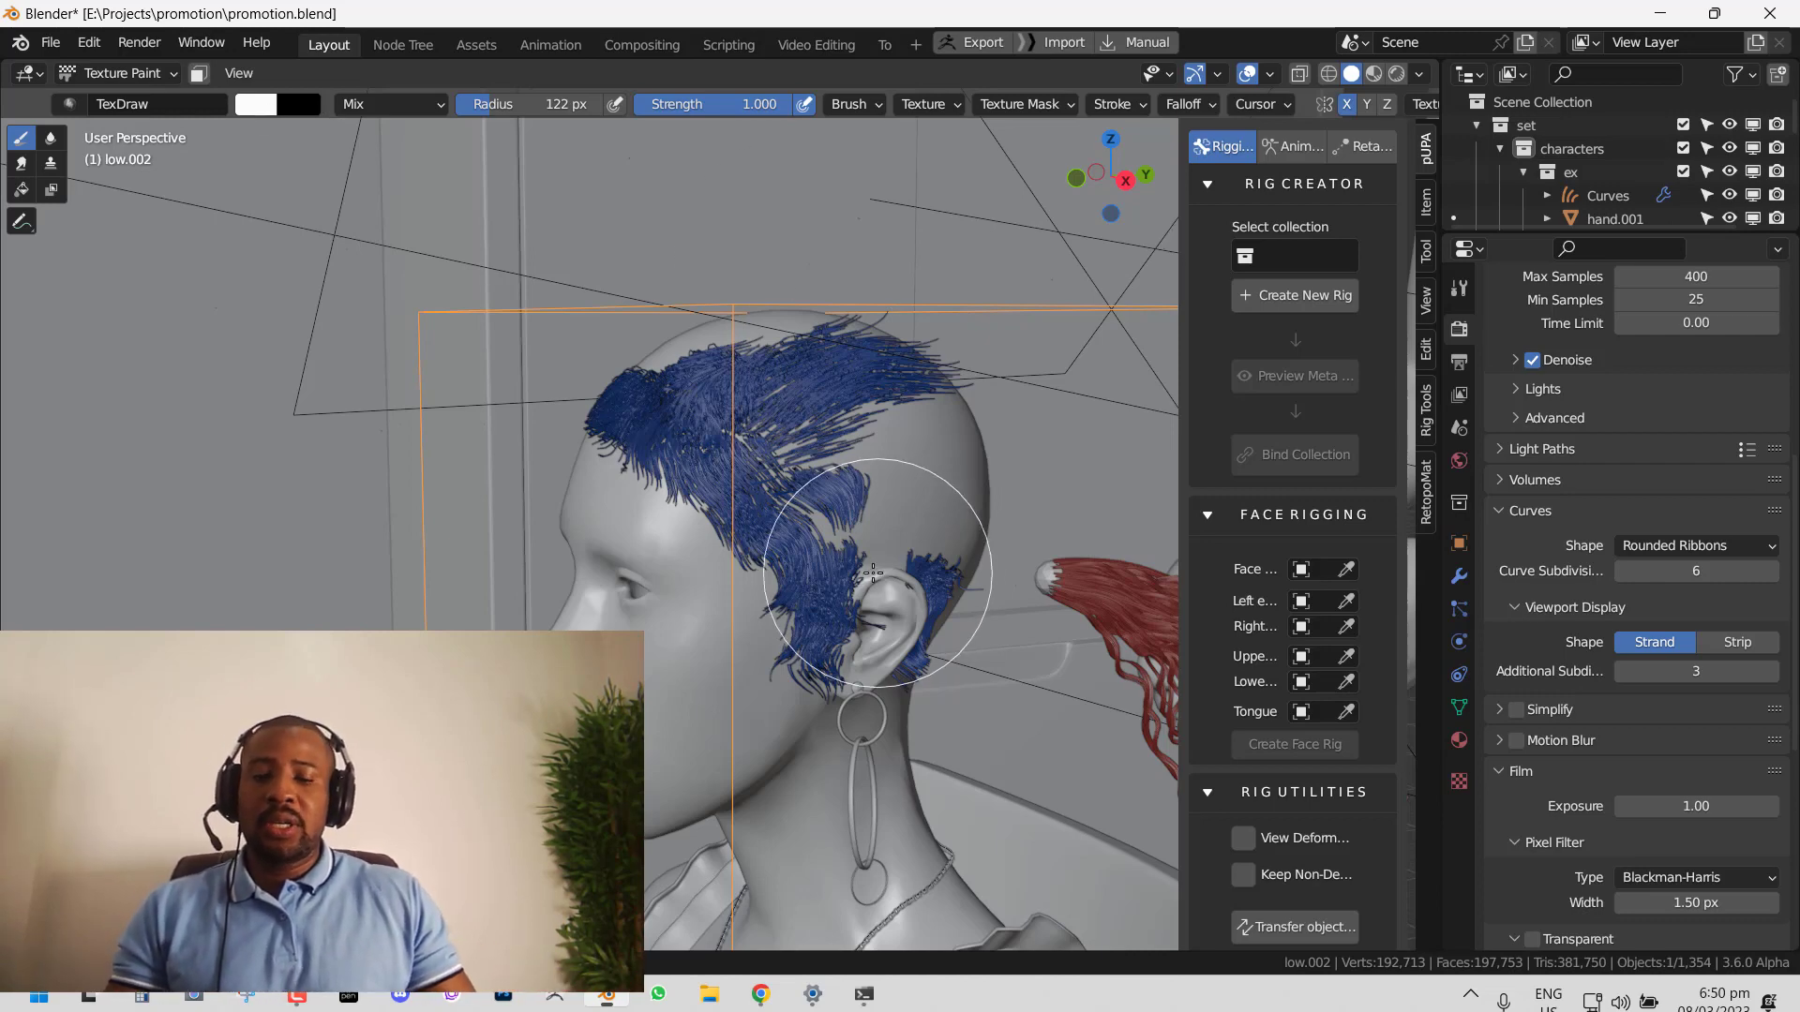
key(f)
click(735, 540)
key(f)
click(722, 527)
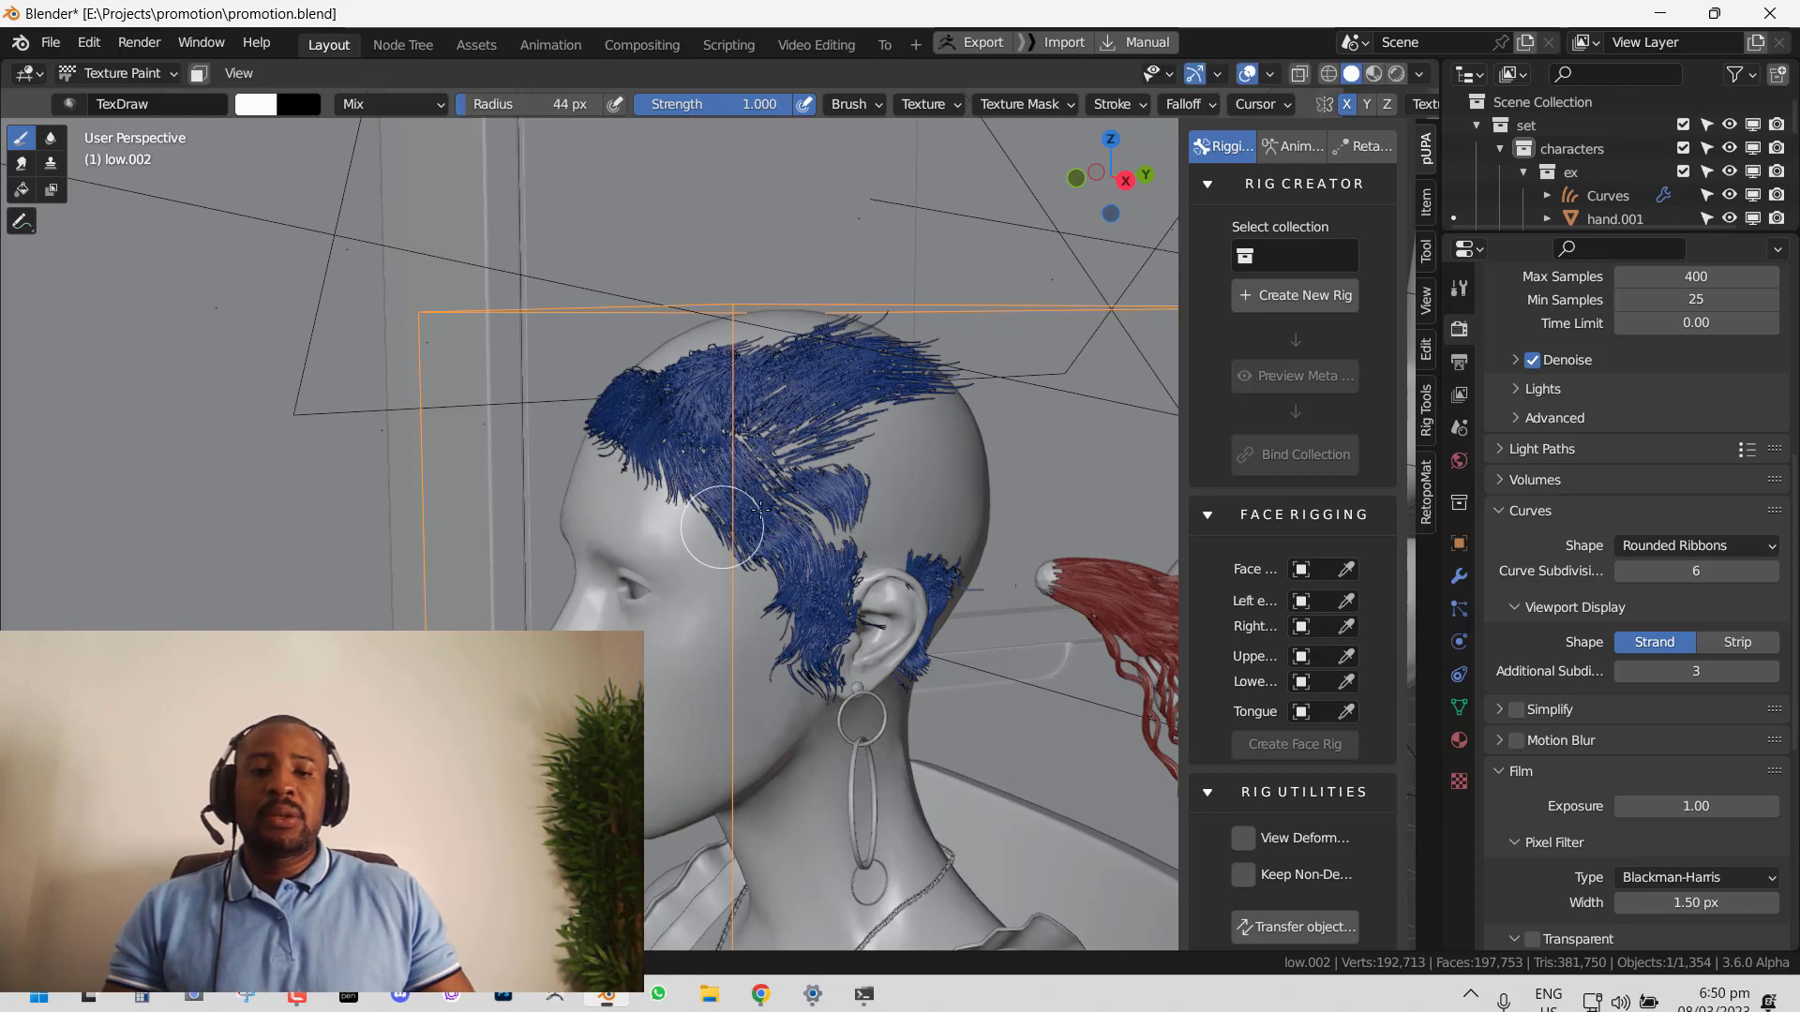
Step: Paint the mask over the temple and side of the head to cut the baby hair there, and return to Object Mode
mouse_move(848, 439)
middle_down()
mouse_move(812, 483)
mouse_move(722, 520)
middle_up()
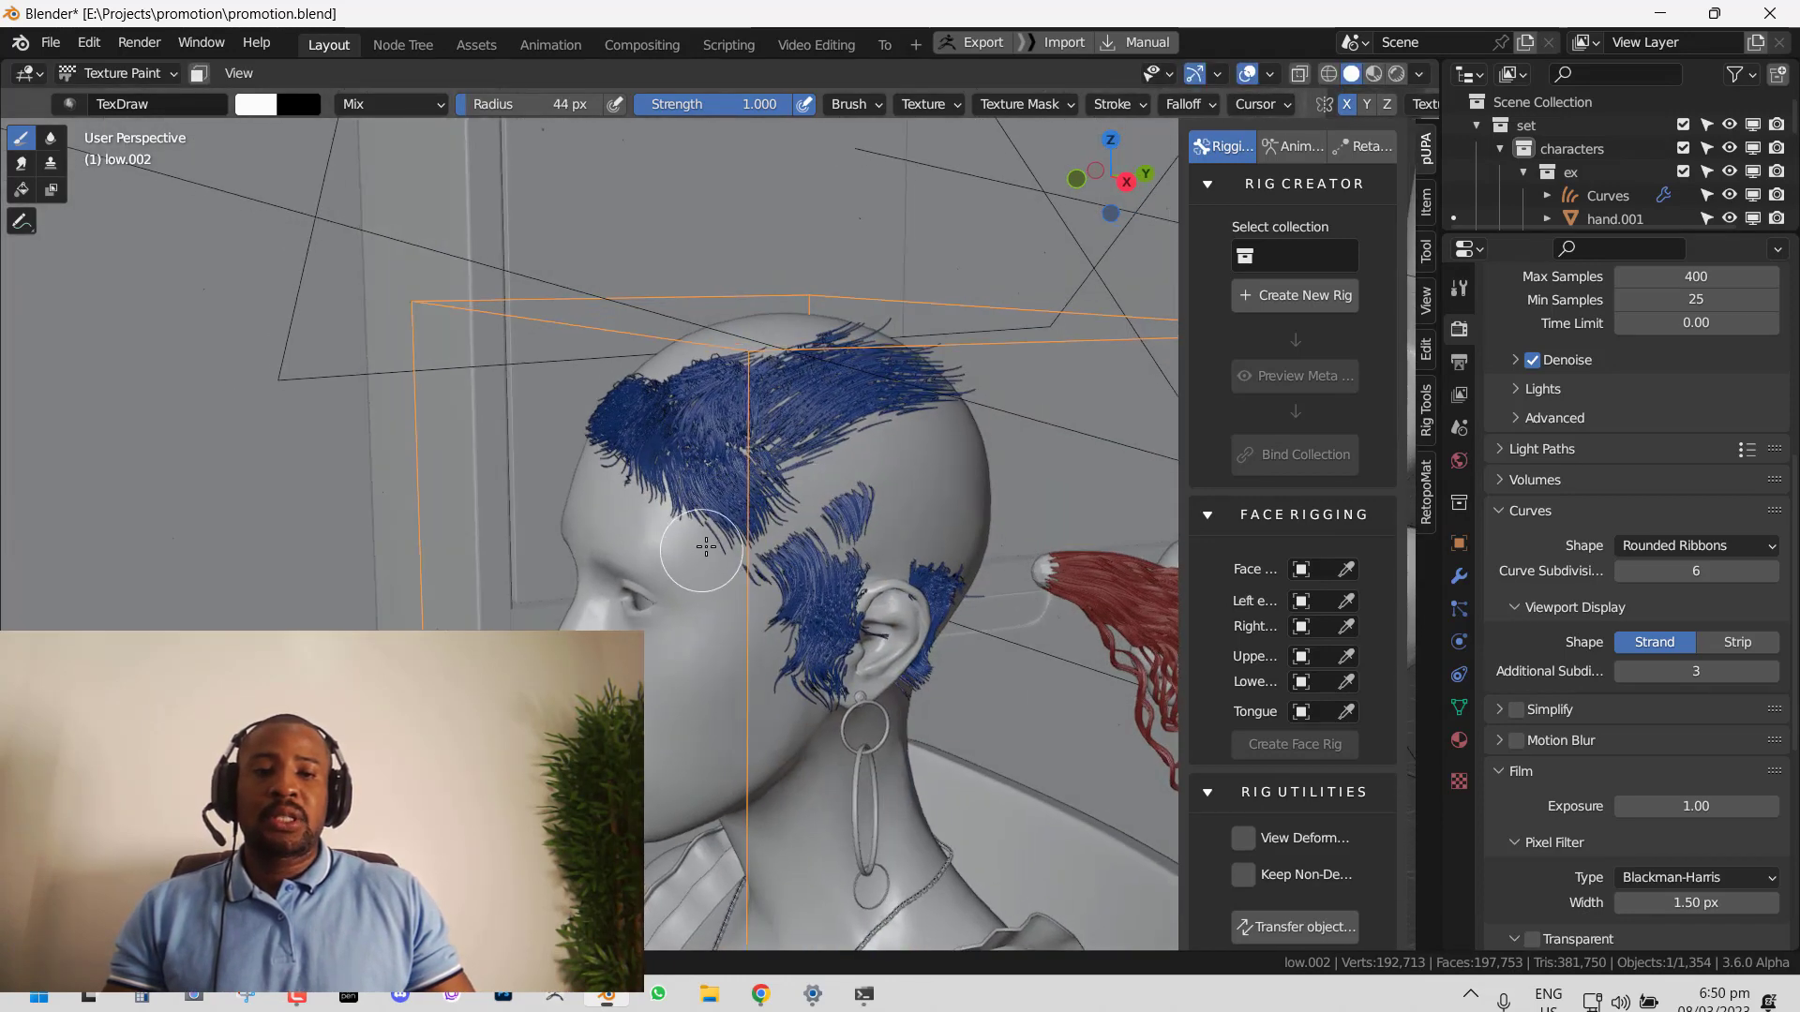
ctrl+drag(718, 520, 681, 540)
ctrl+drag(792, 458, 669, 514)
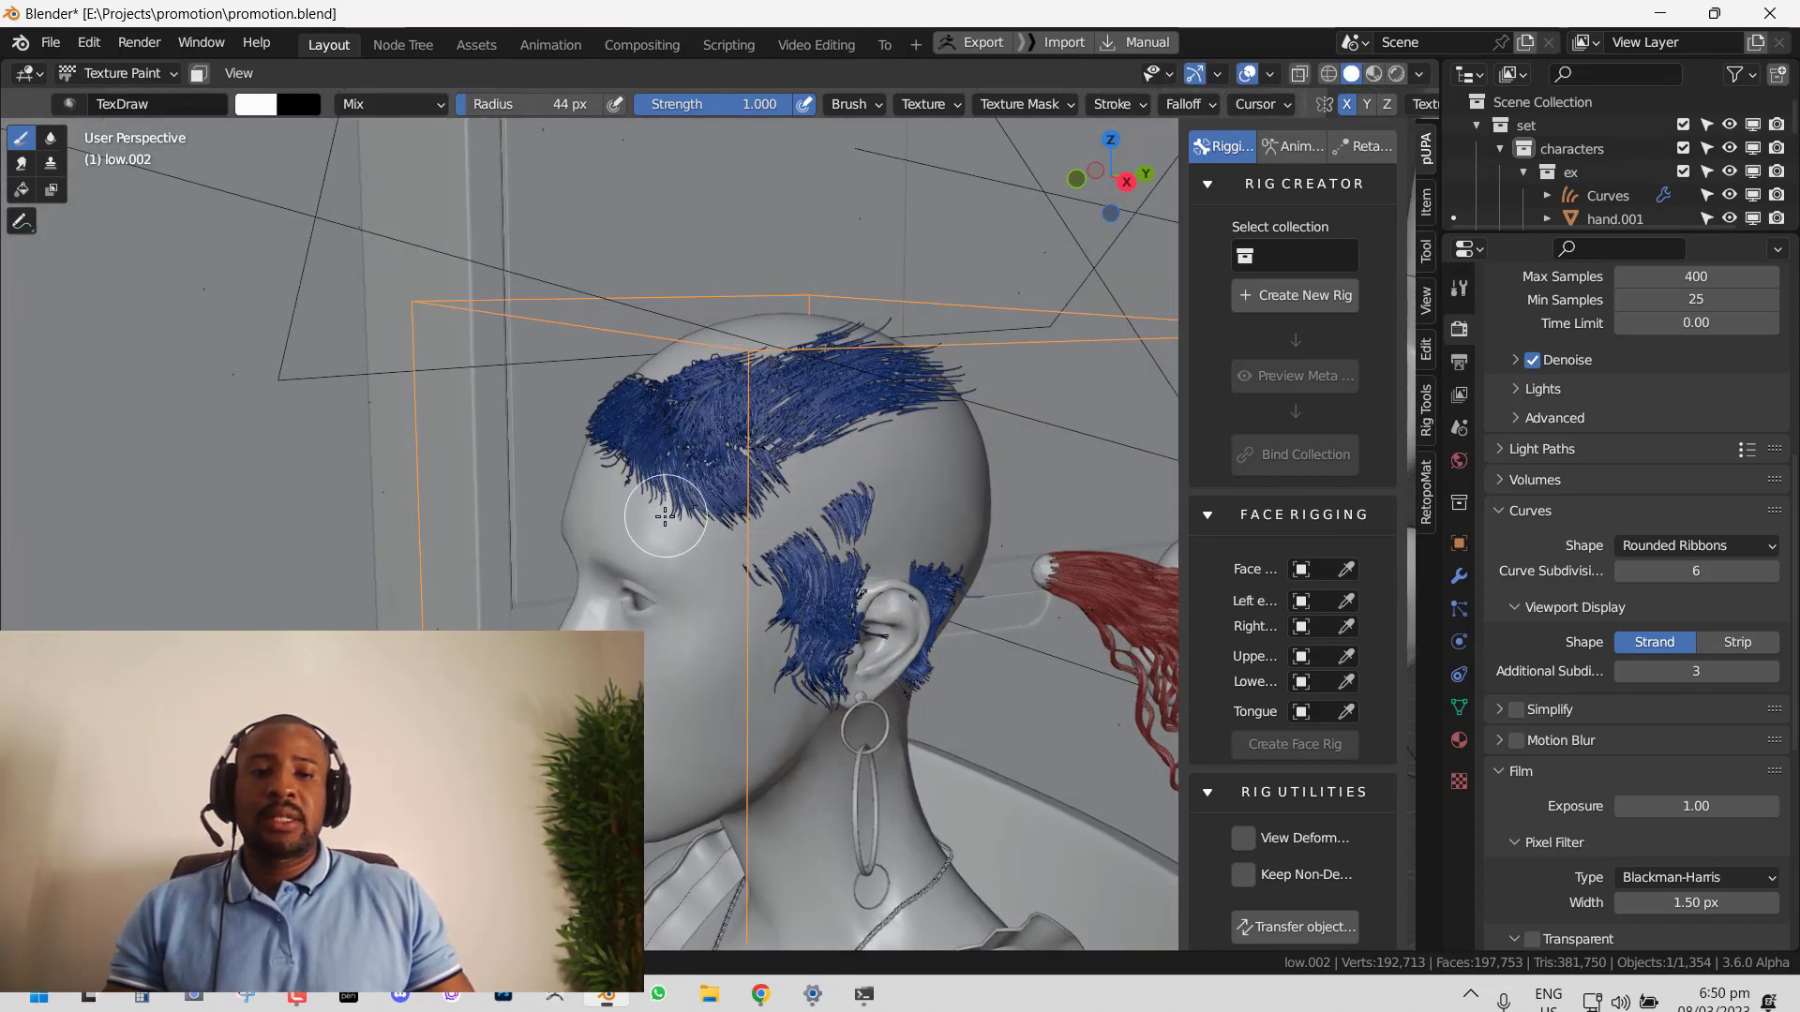
mouse_move(656, 514)
middle_down()
mouse_move(779, 513)
mouse_move(724, 525)
middle_up()
mouse_move(709, 540)
ctrl+mouse_down()
mouse_move(818, 526)
mouse_move(901, 470)
ctrl+mouse_up()
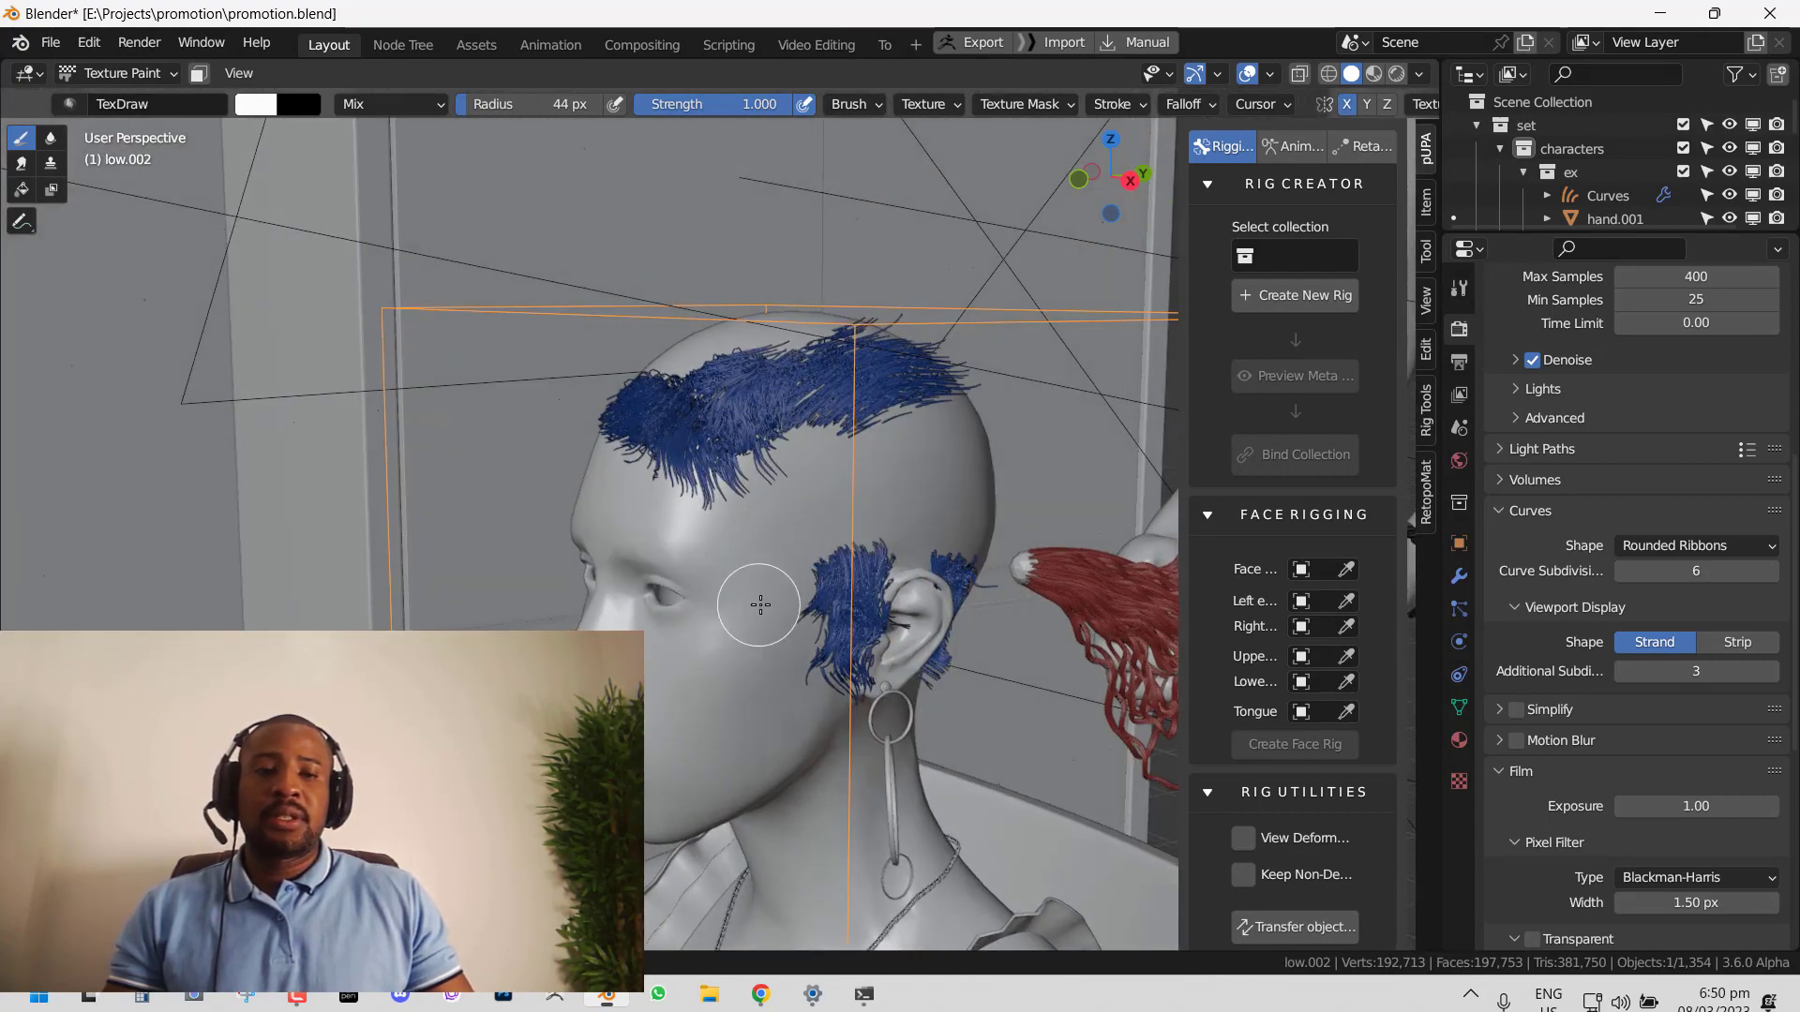
middle_drag(755, 602, 717, 561)
key(ctrl+Tab)
click(641, 576)
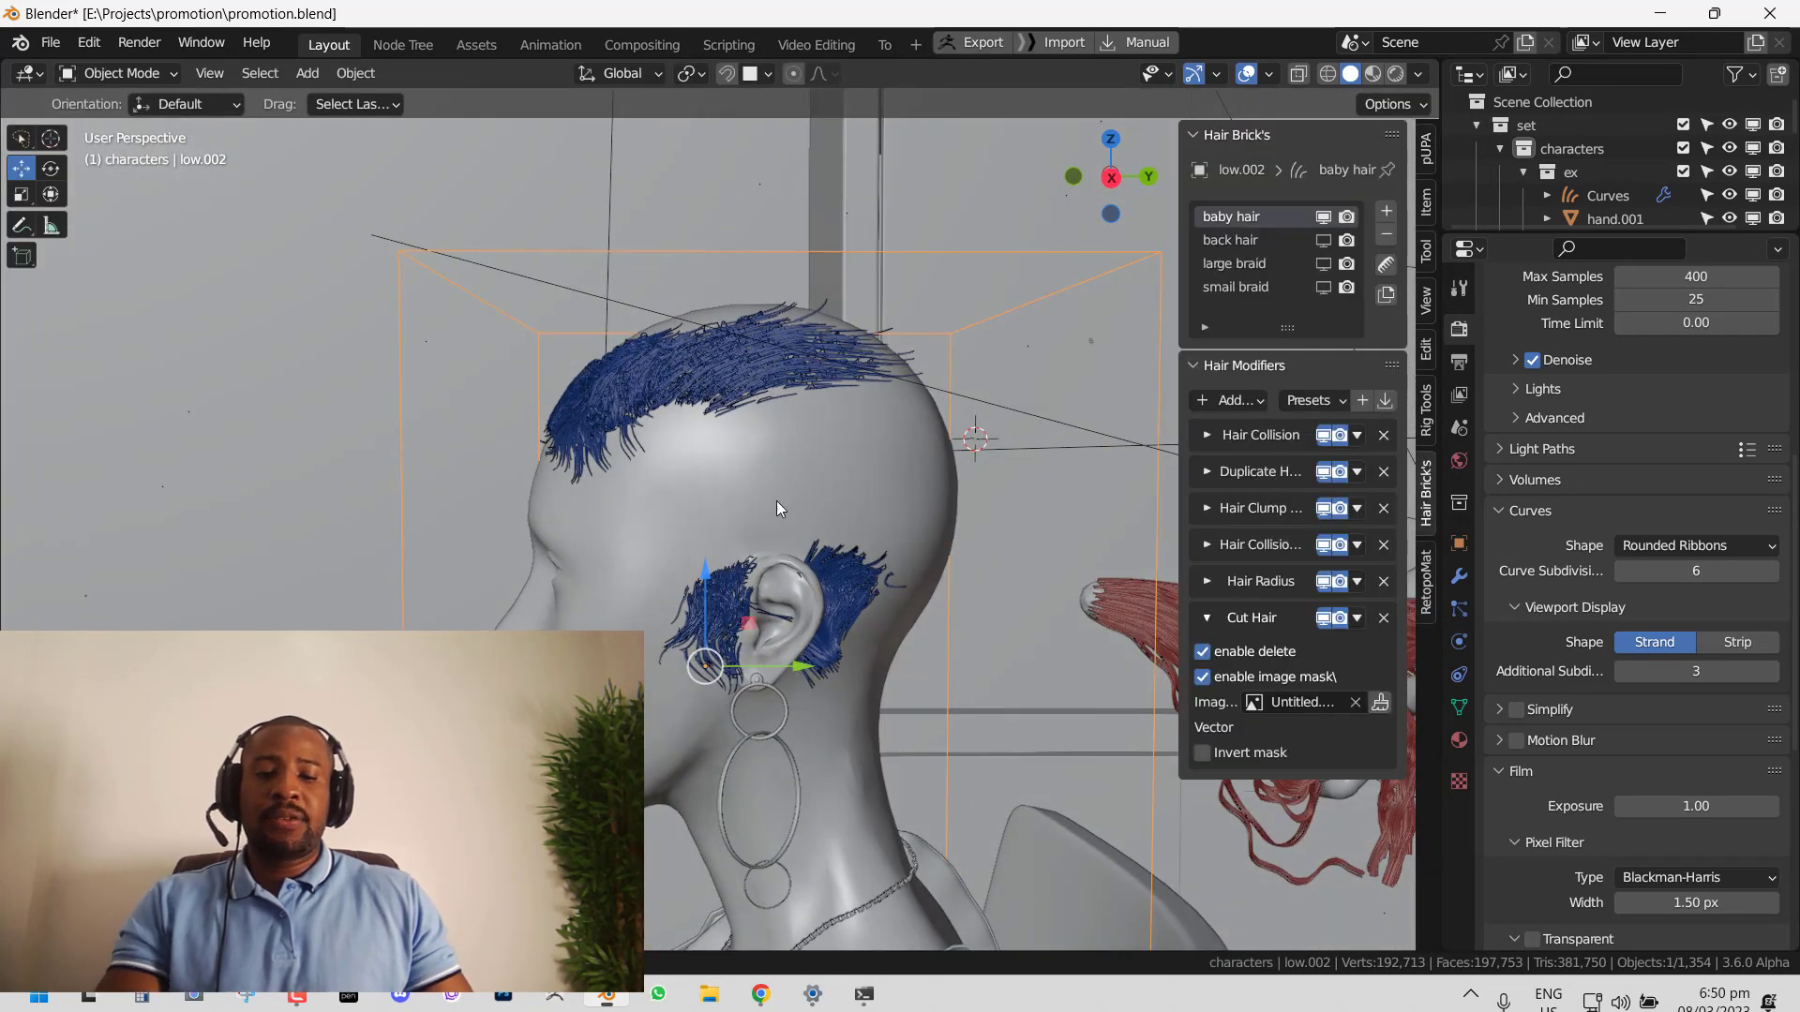
Step: Resume texture painting, extend the white mask along the lower edge of the upper baby hair, and return to Object Mode
key(F7)
click(769, 527)
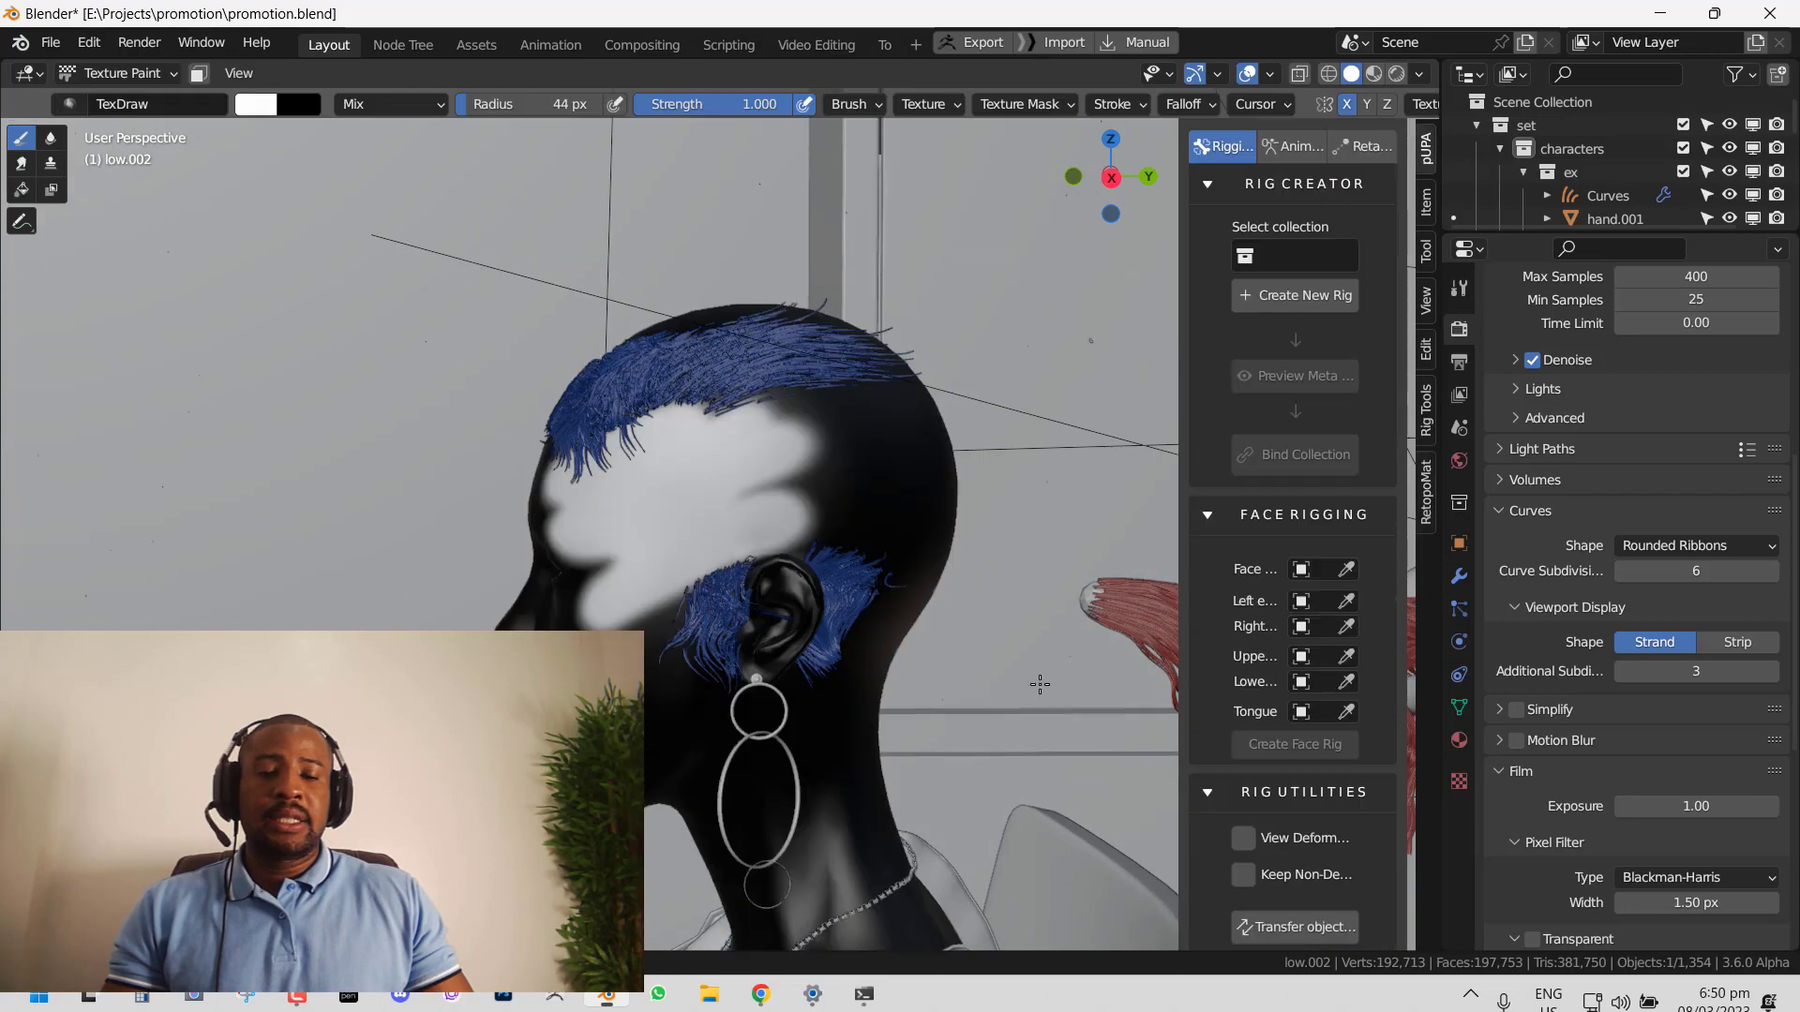
scroll(843, 491, up, 5)
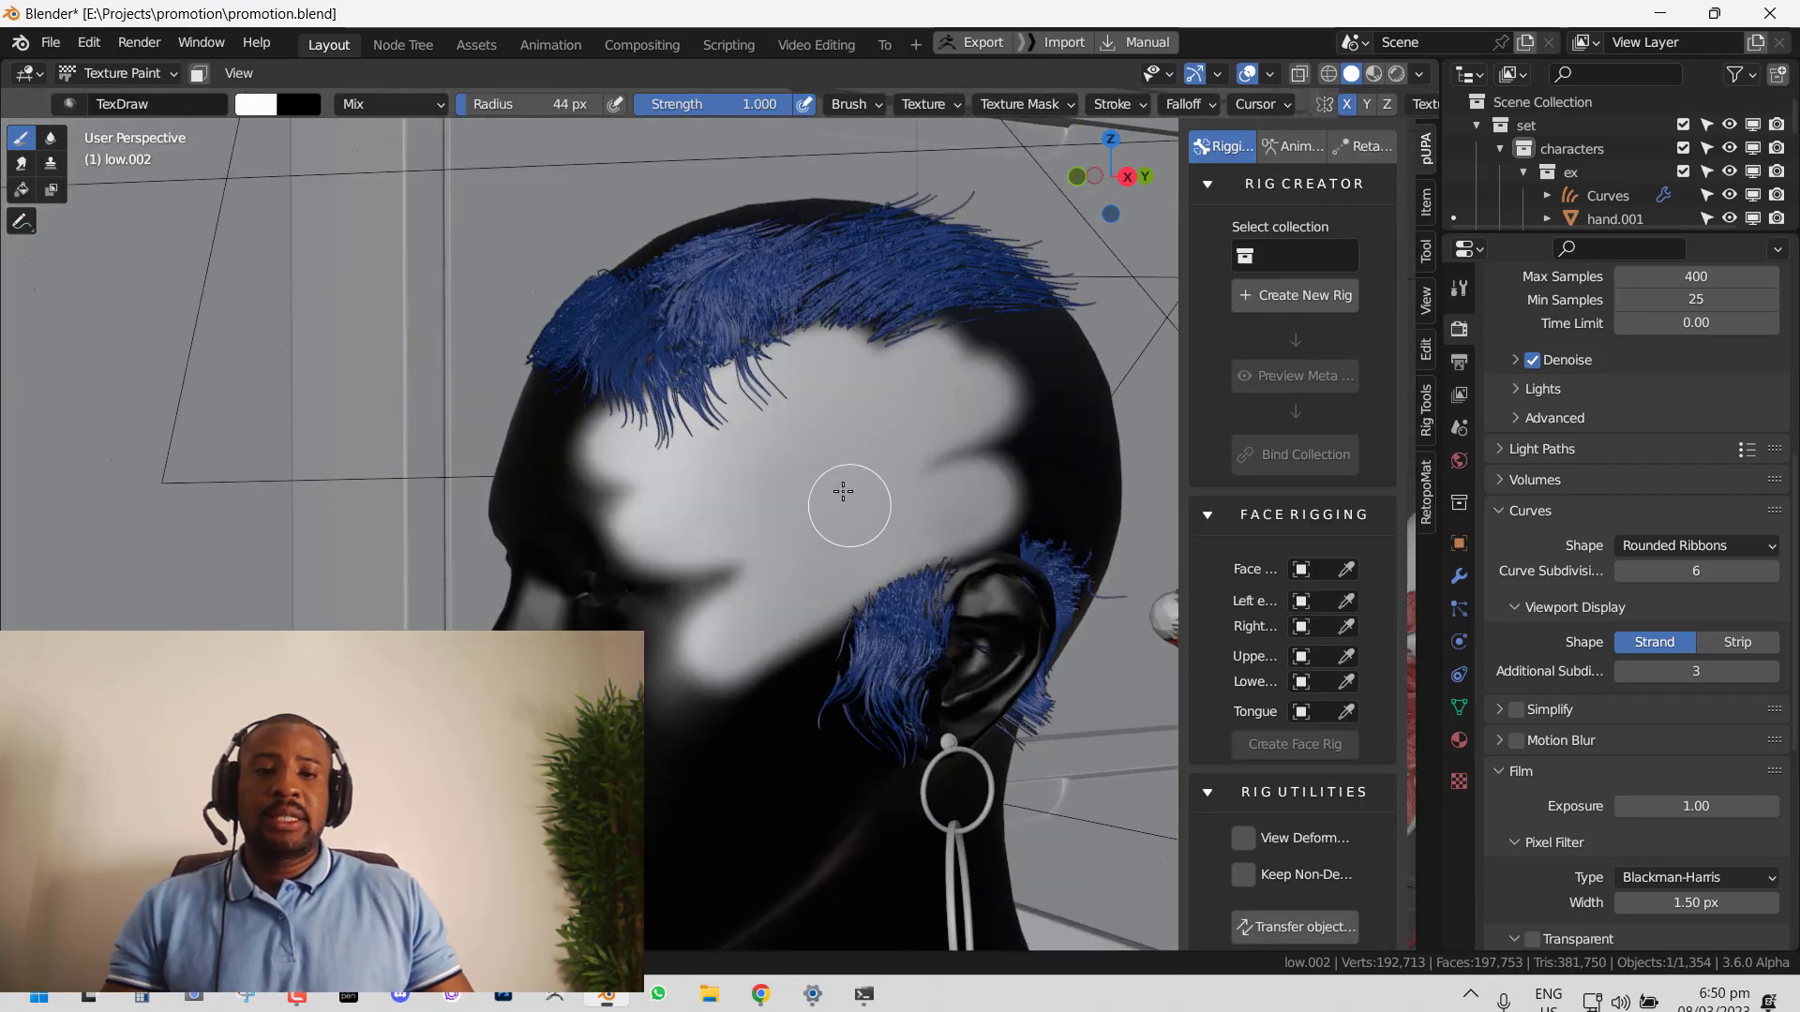
middle_drag(806, 452, 803, 482)
drag(647, 469, 791, 469)
middle_drag(769, 473, 638, 482)
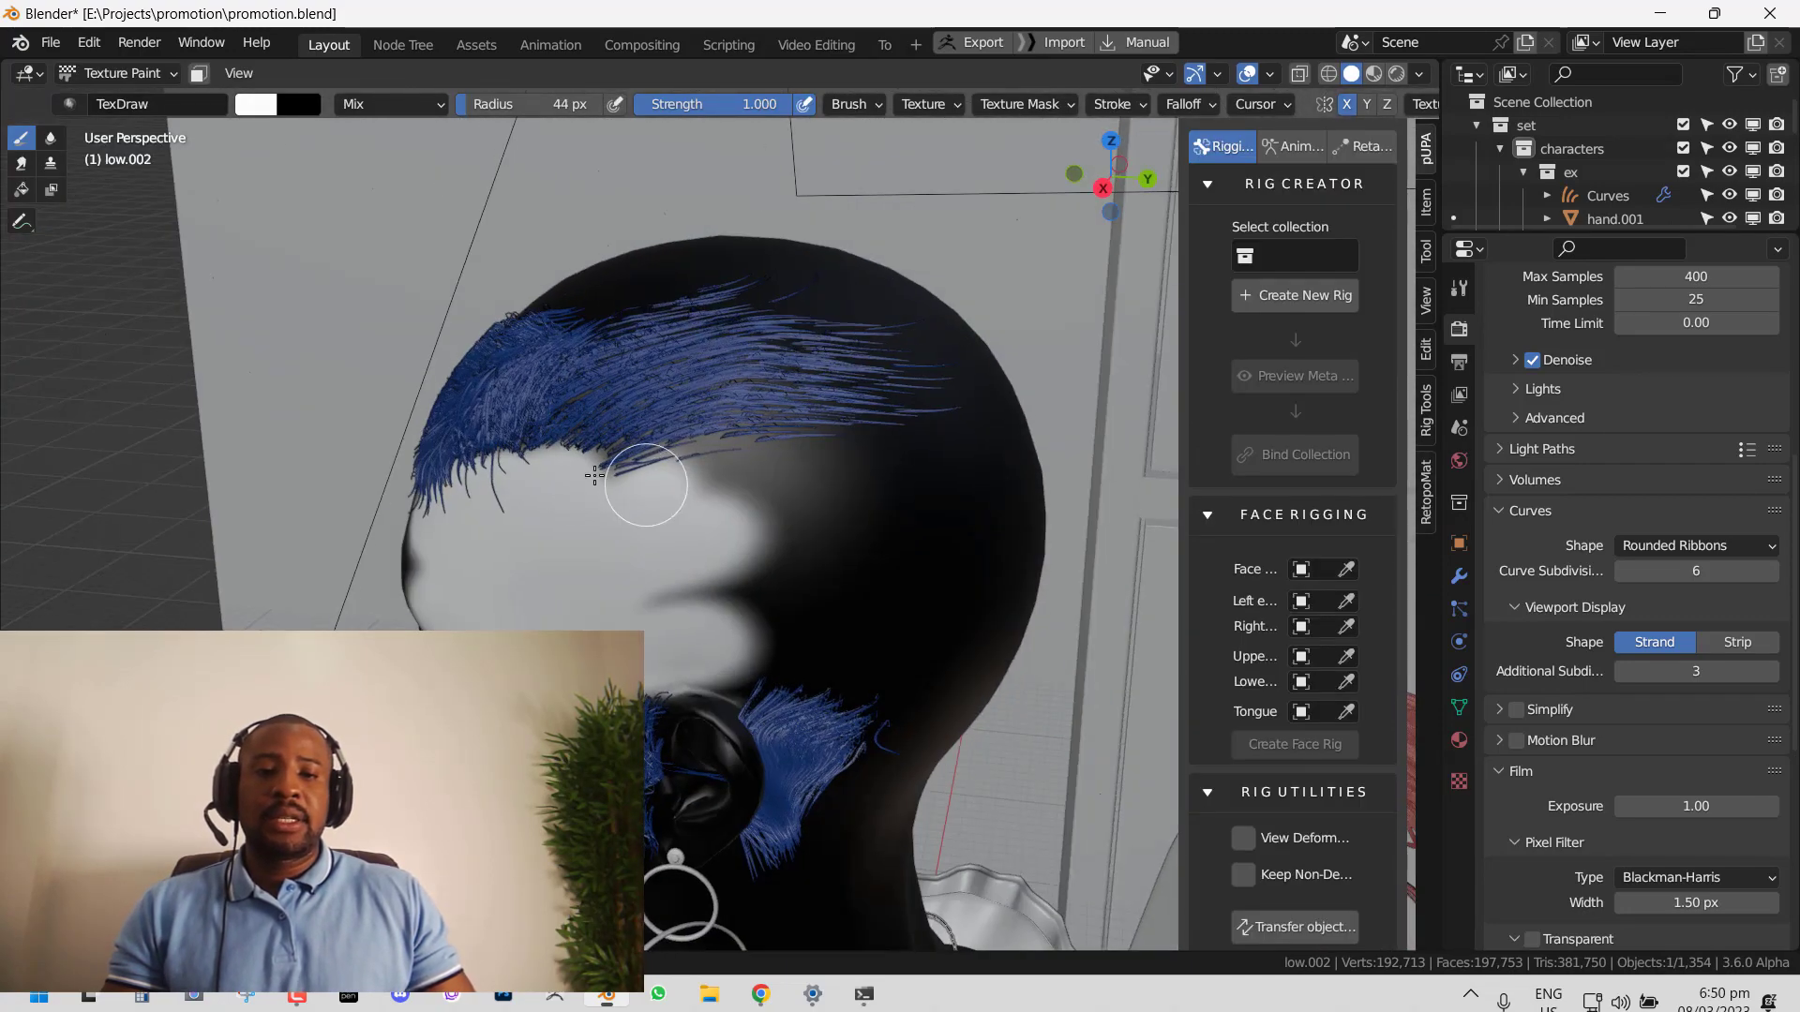
drag(594, 476, 707, 441)
scroll(745, 478, down, 3)
middle_drag(755, 502, 795, 488)
key(ctrl+Tab)
click(701, 504)
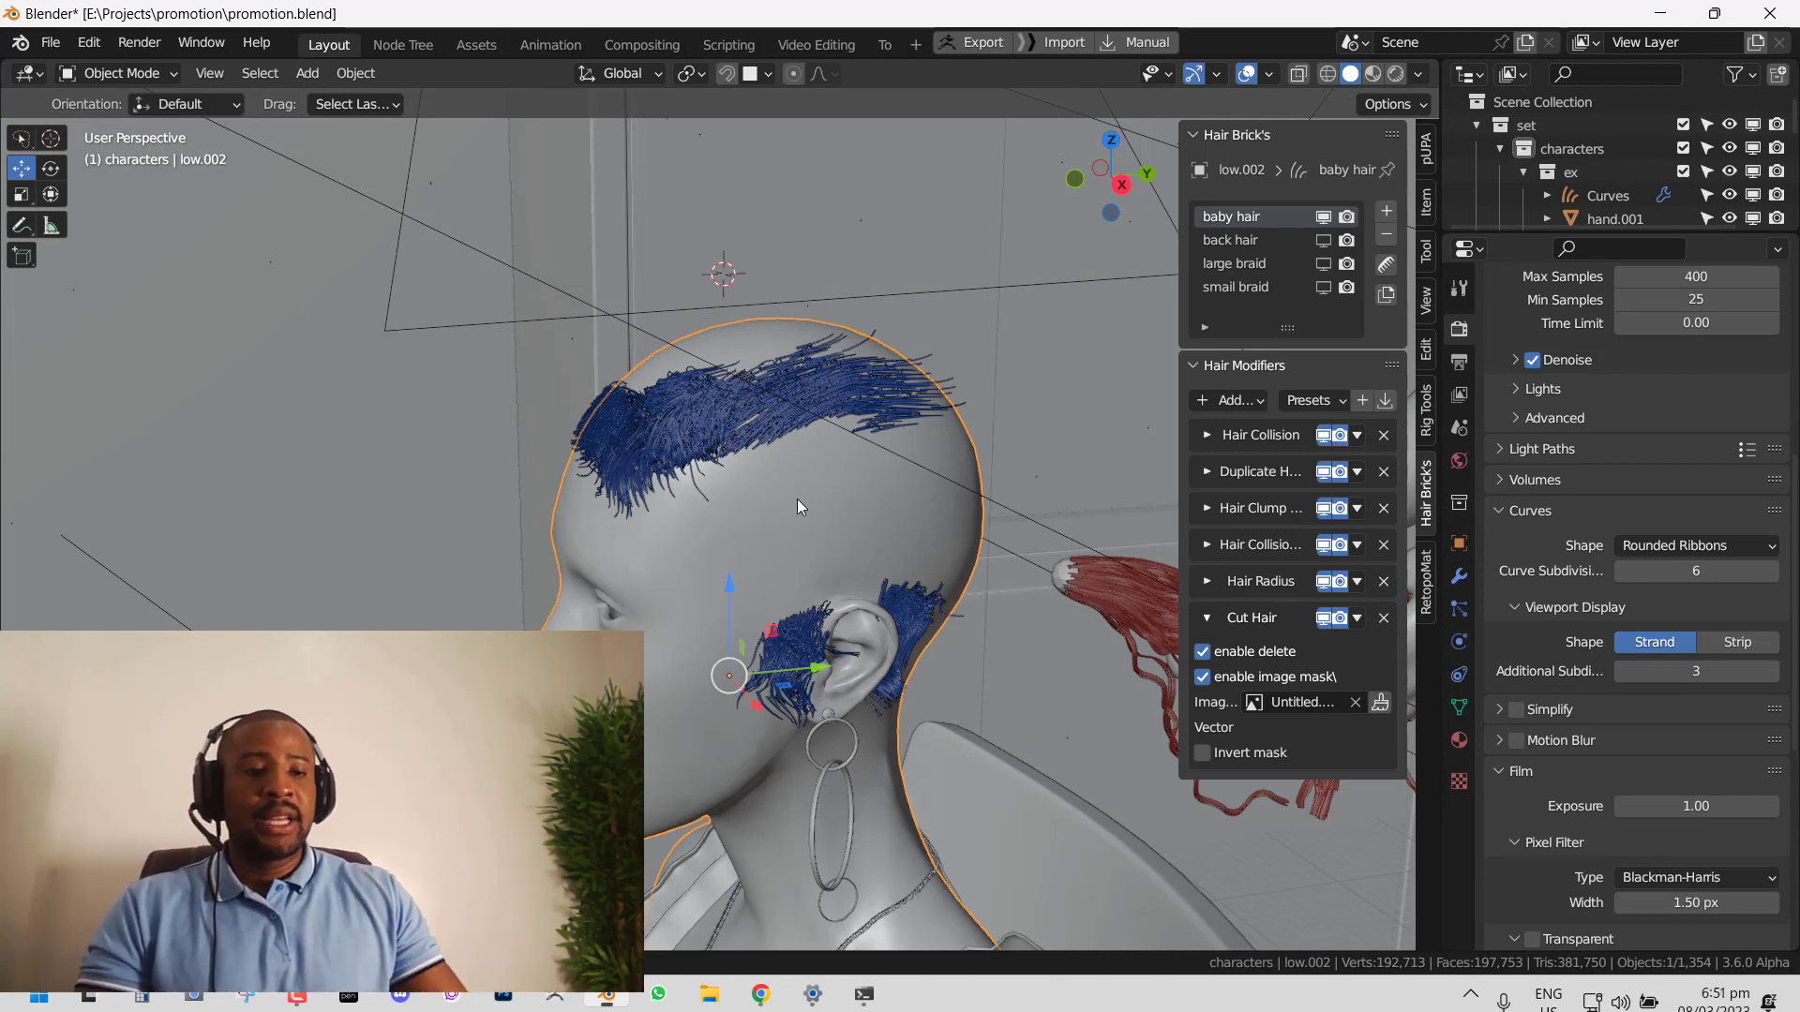
Step: Examine the Duplicate Hair modifier's mask options and bring up the list of available hair modifiers
click(1218, 474)
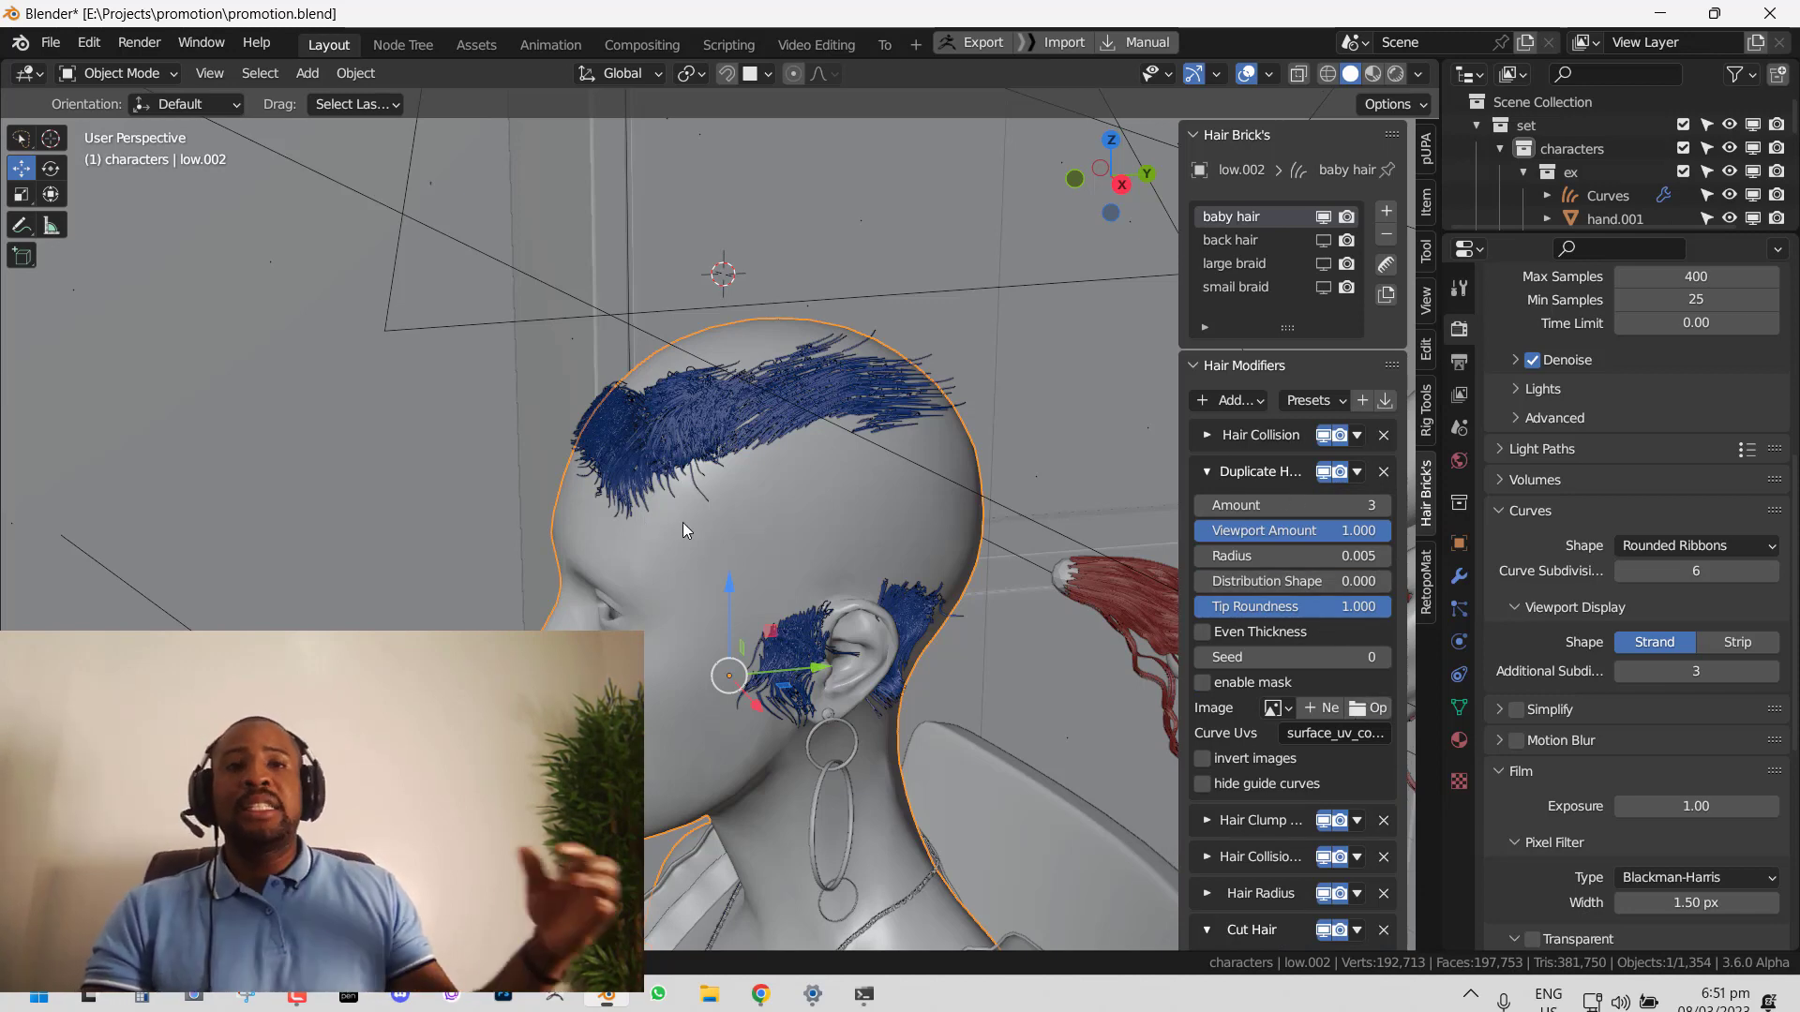
click(1211, 472)
click(1242, 401)
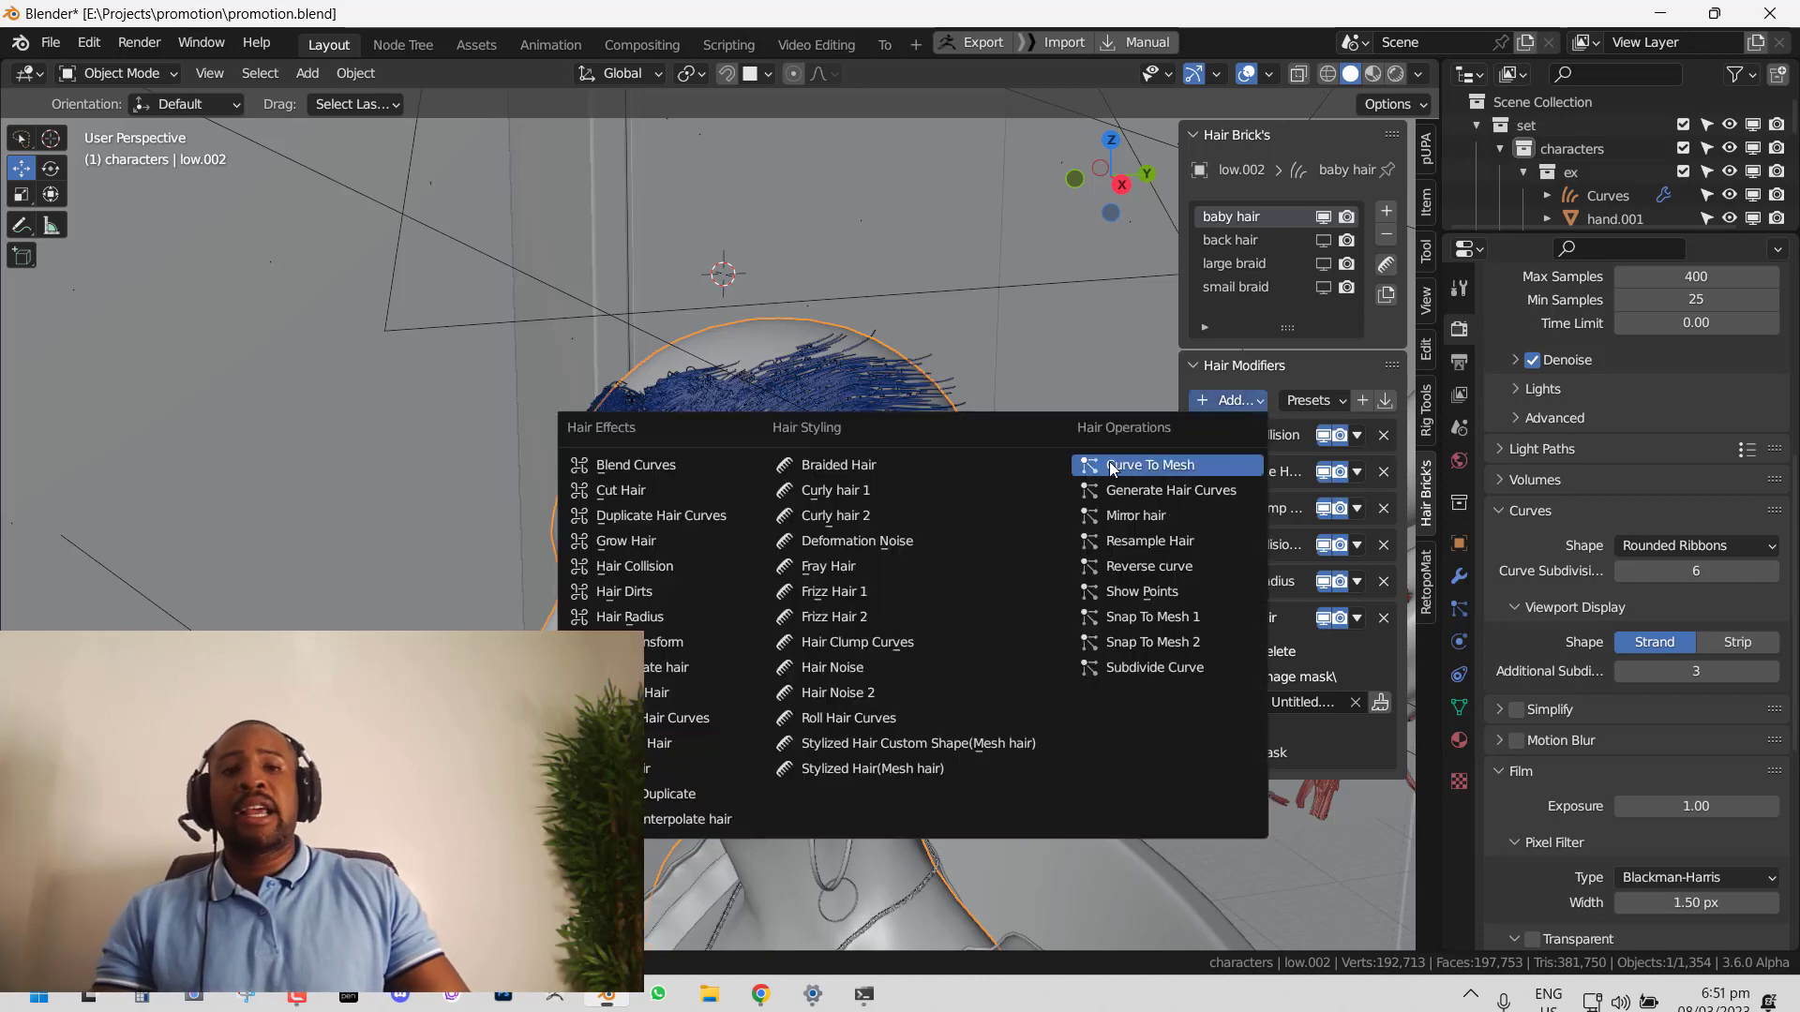